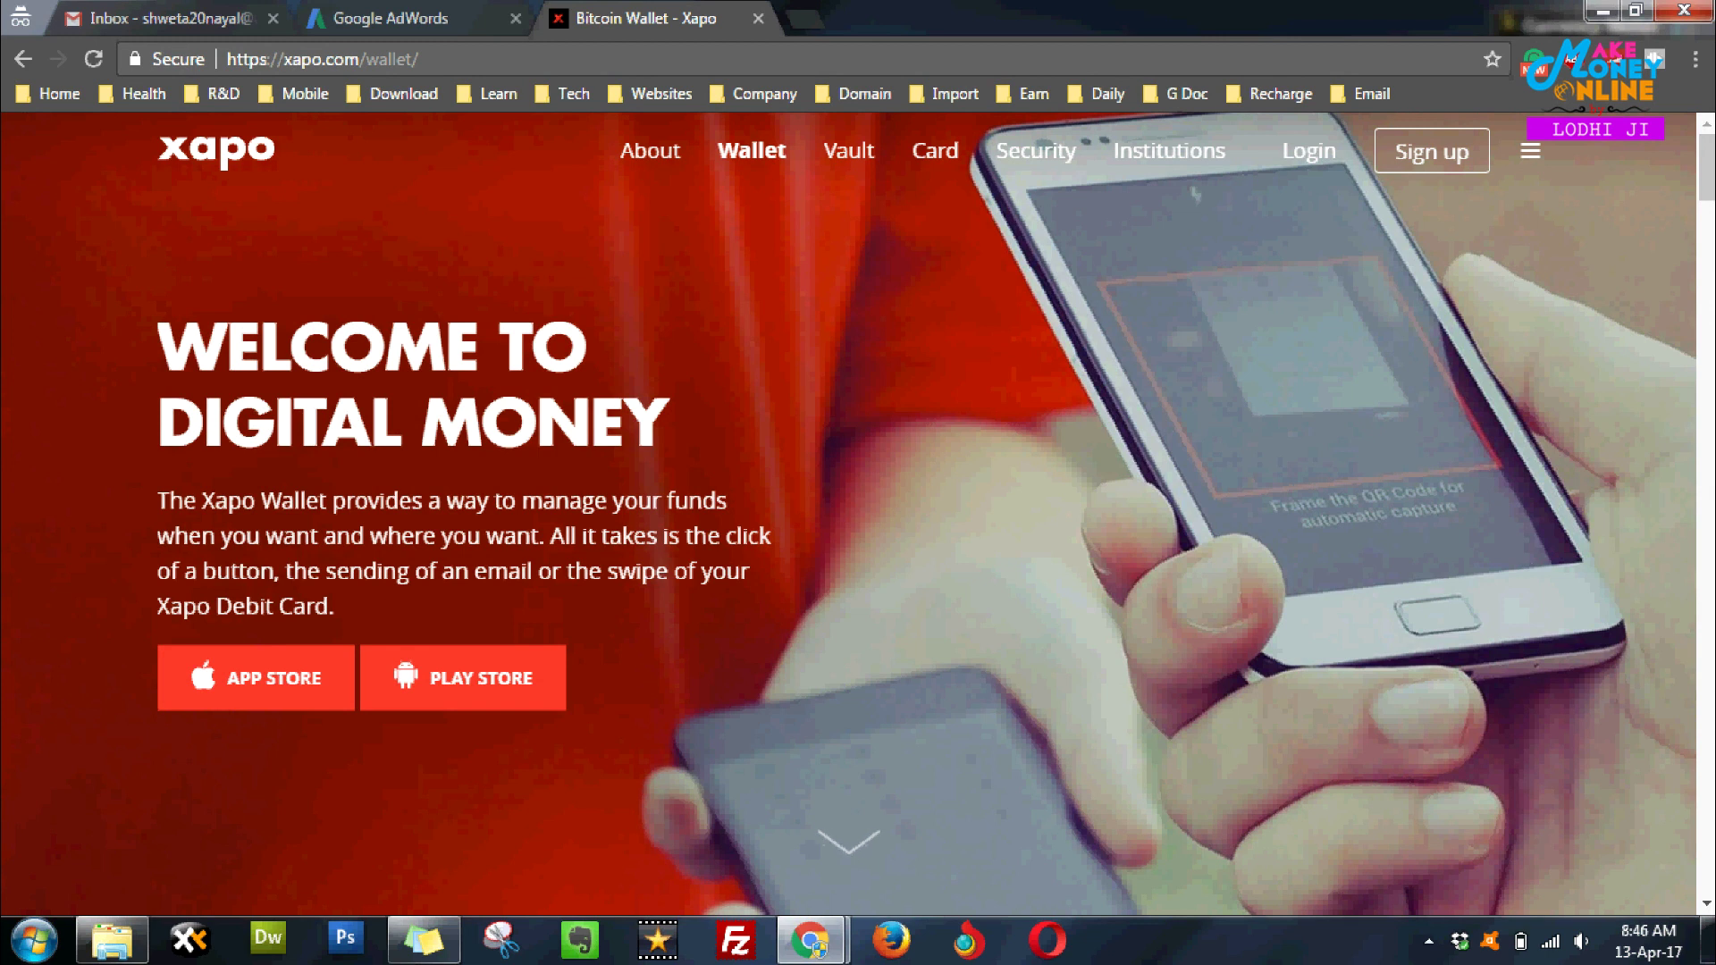
Step: Scroll through the Xapo wallet landing page, then go to the Sign up page
{"action": "scroll", "coordinate": [858, 517], "scroll_direction": "down", "scroll_amount": 5}
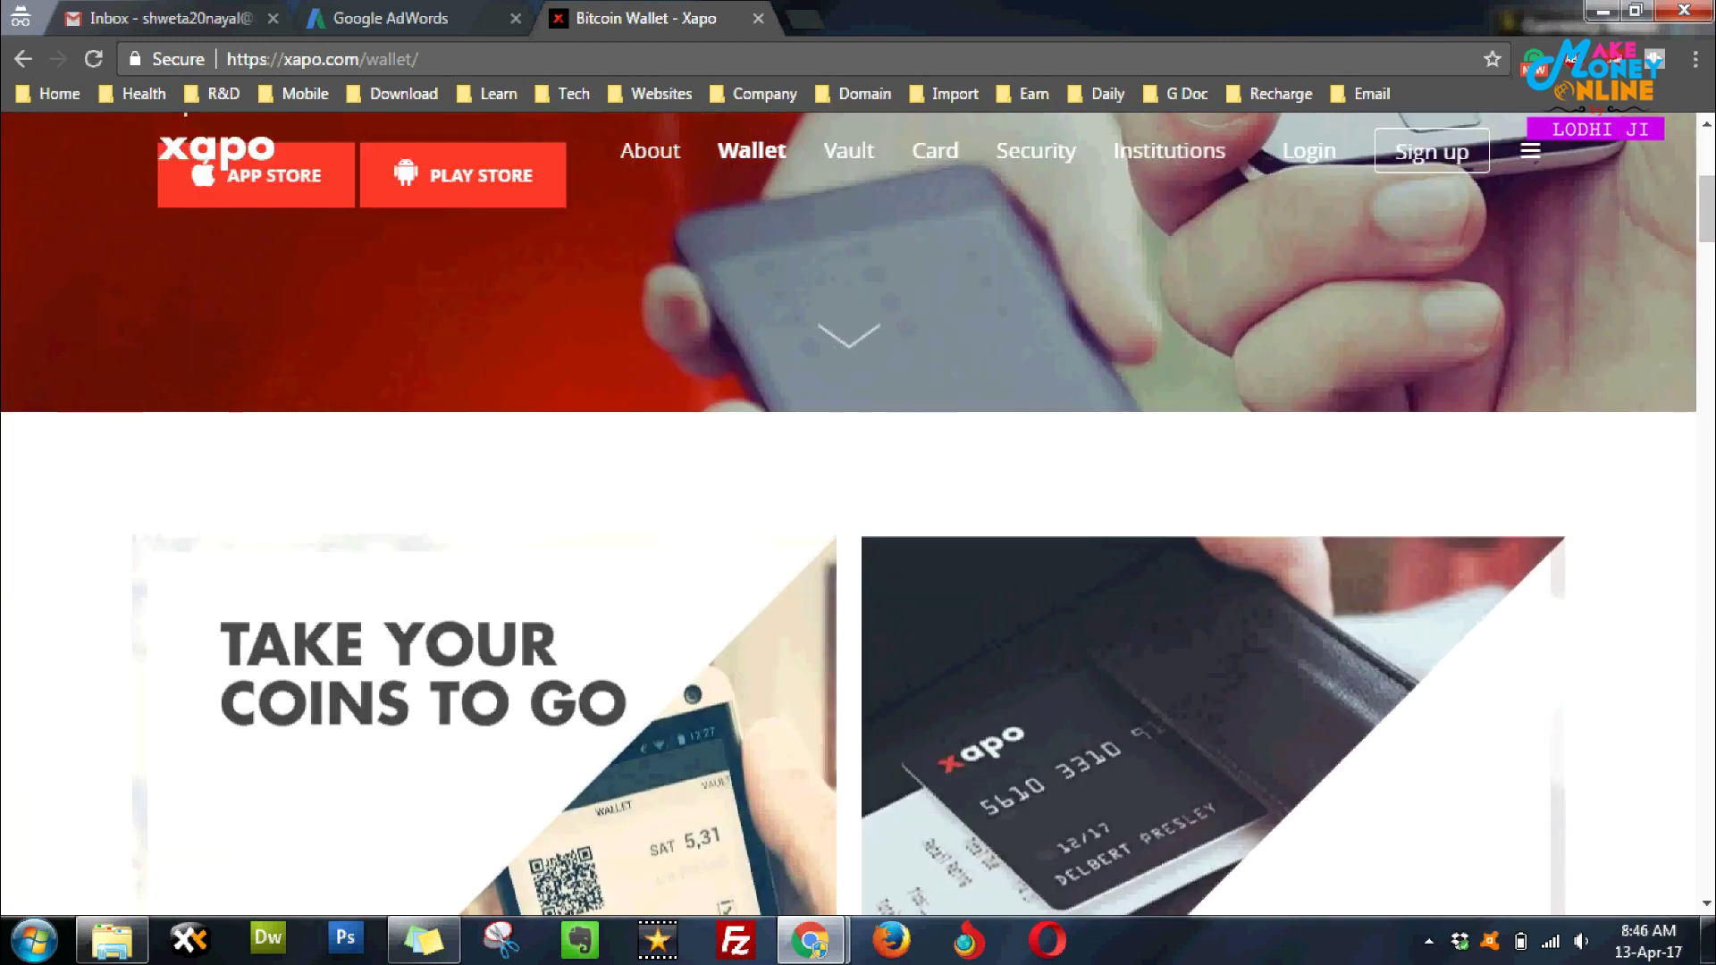
{"action": "scroll", "coordinate": [858, 517], "scroll_direction": "up", "scroll_amount": 5}
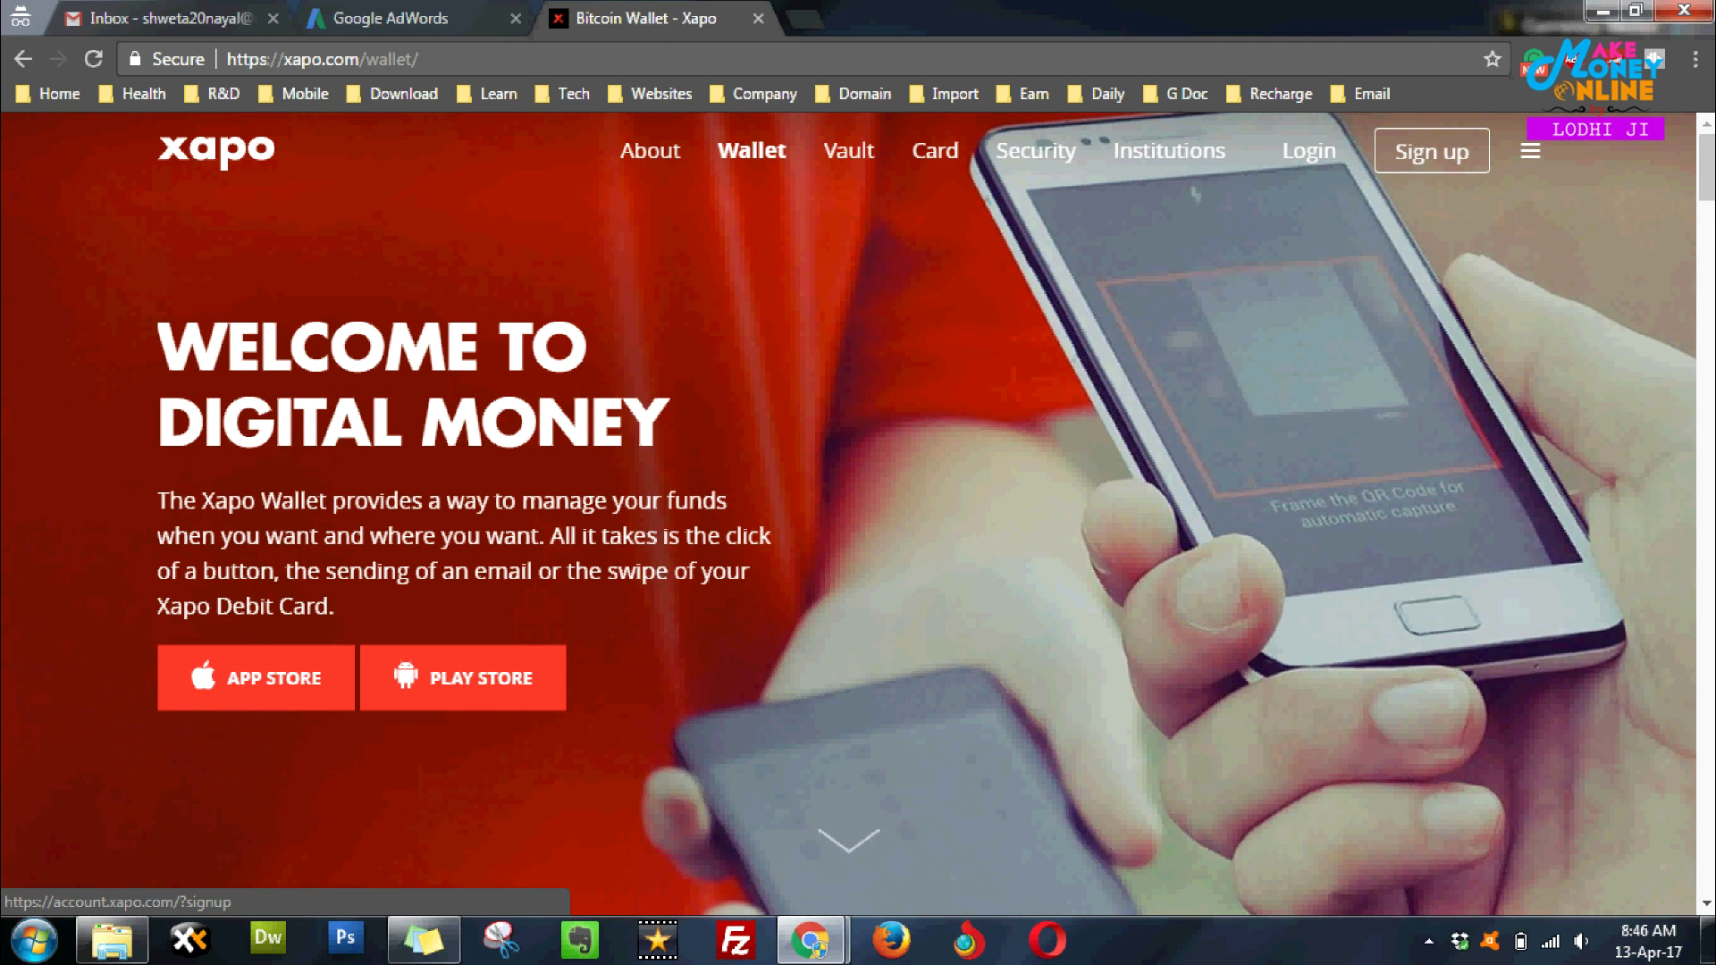
{"action": "left_click", "coordinate": [1432, 151]}
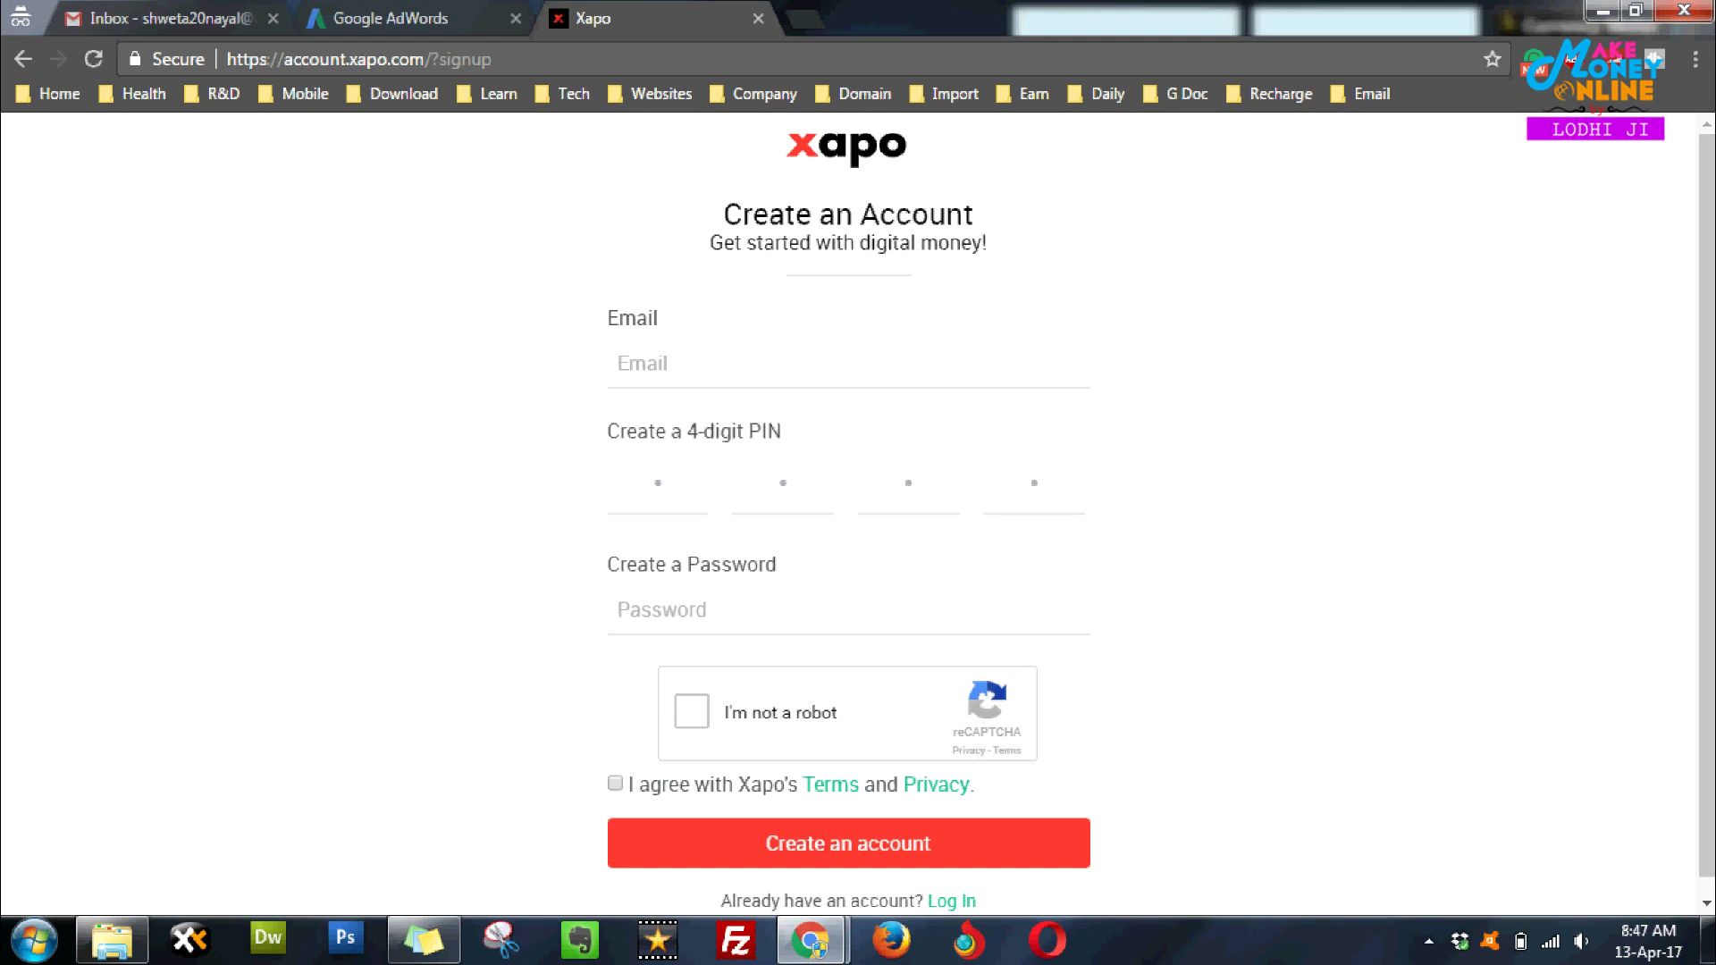
Step: Fill in a Gmail email address, a 4-digit PIN and an account password
{"action": "left_click", "coordinate": [894, 369]}
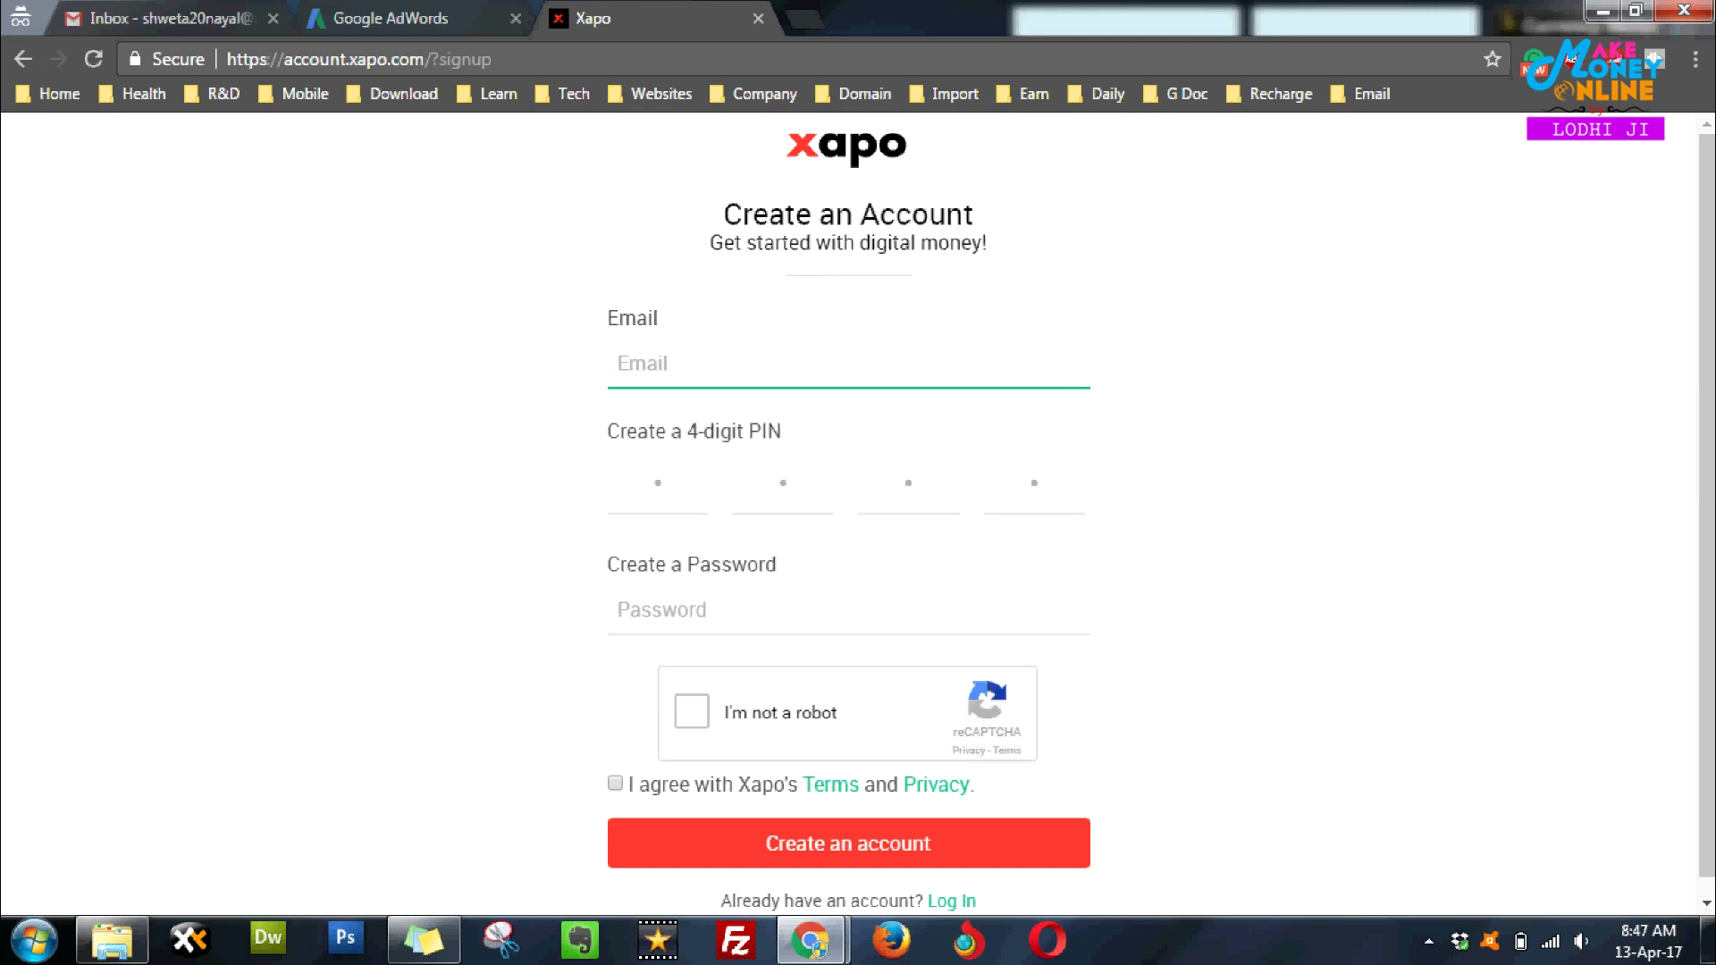
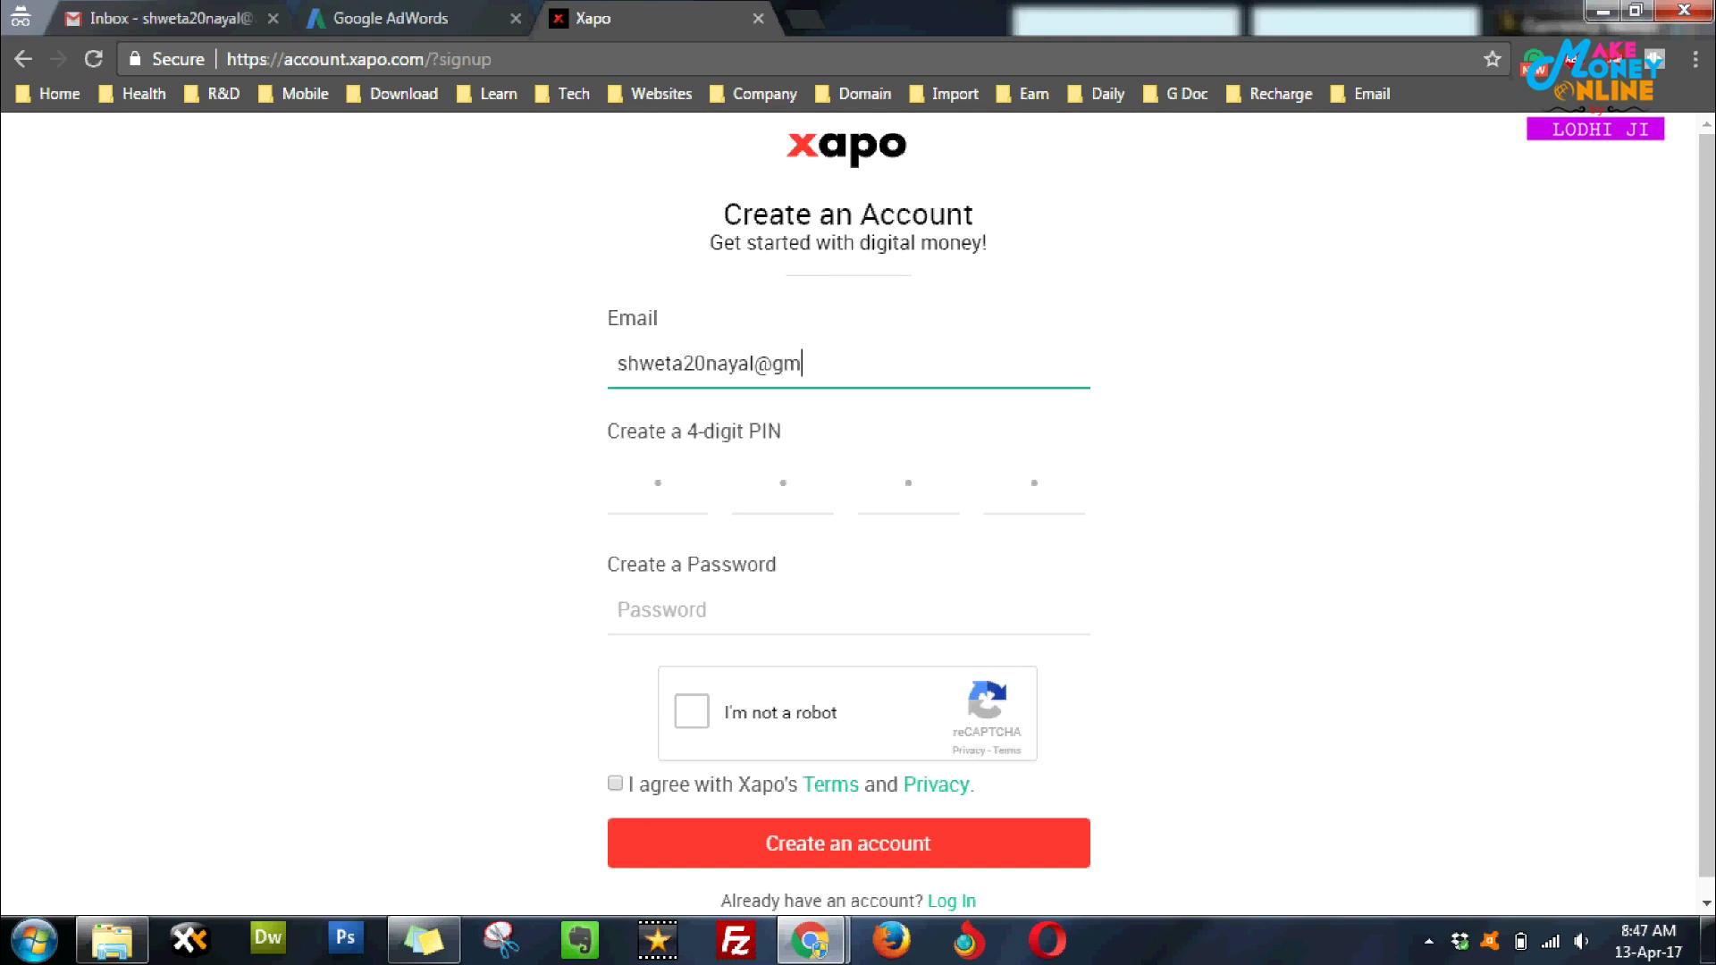
{"action": "key", "text": "Tab"}
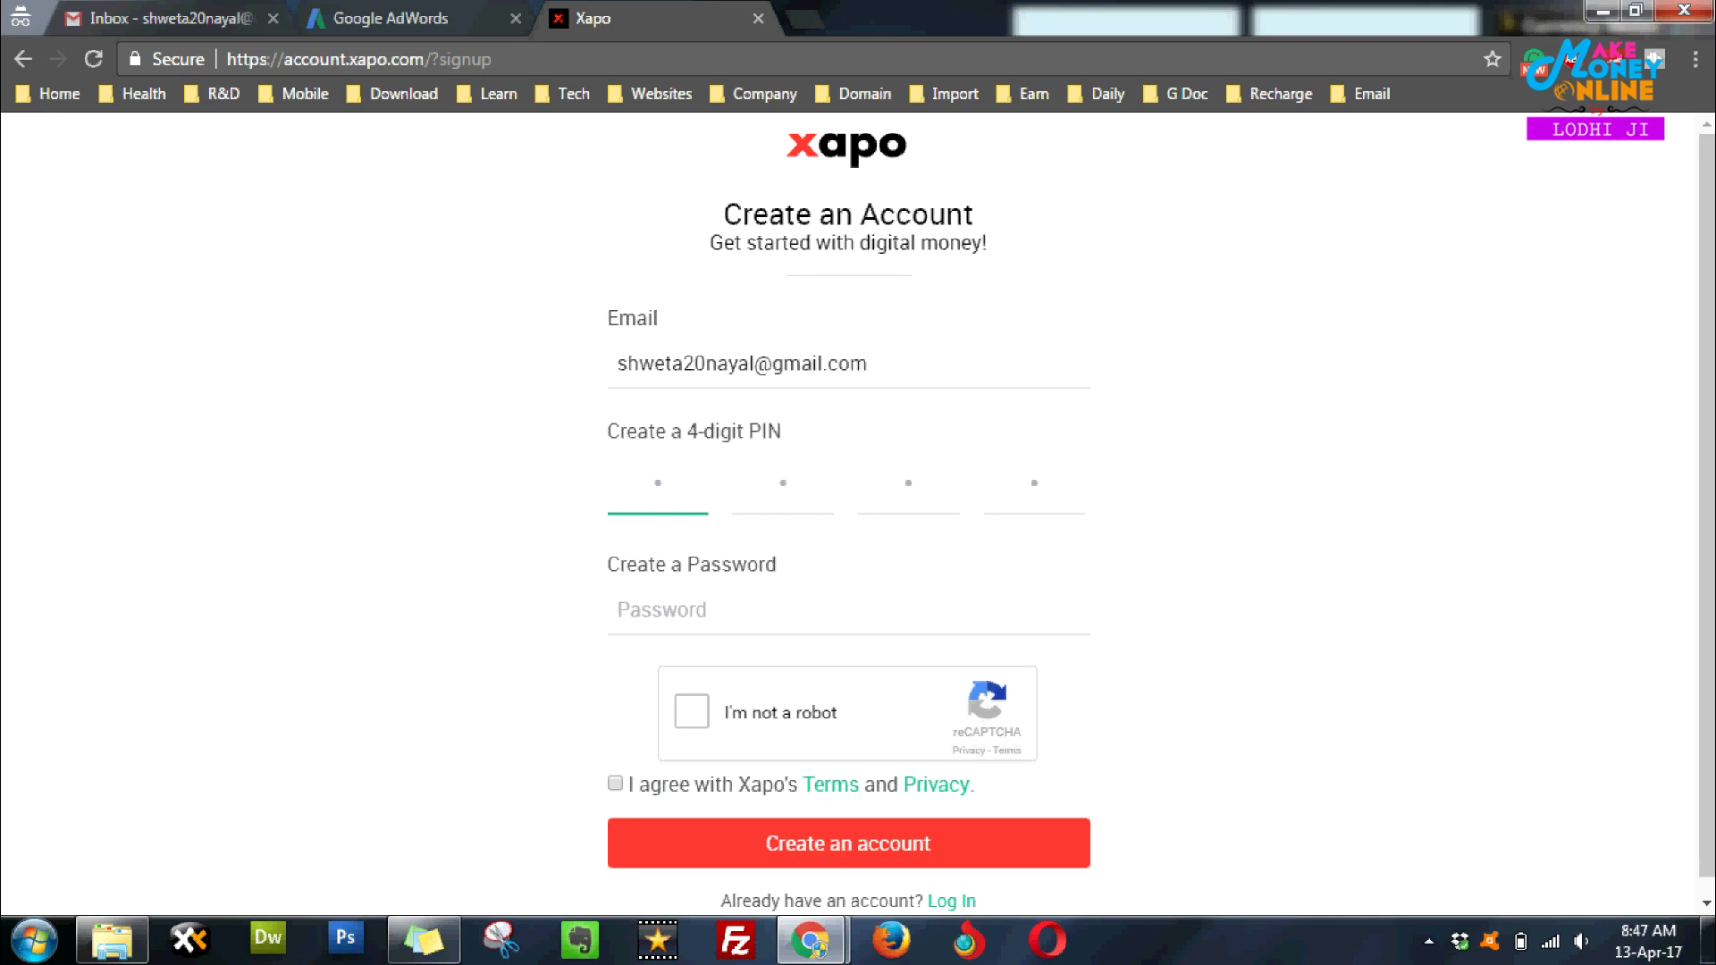
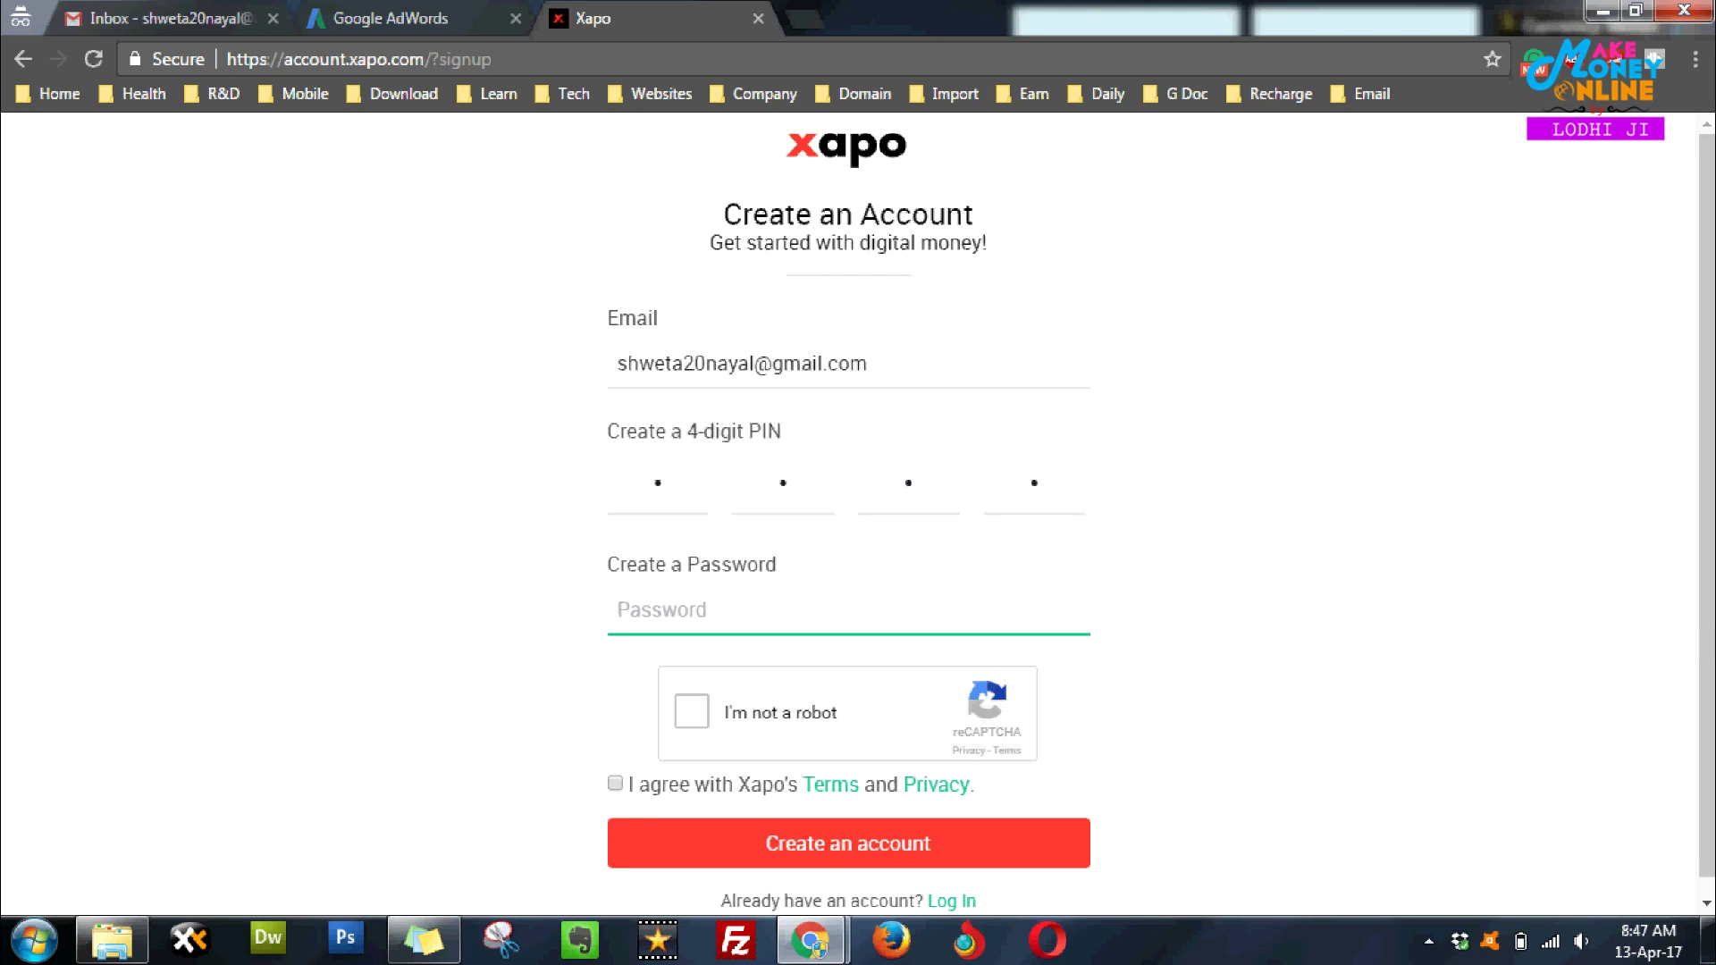
{"action": "type", "text": "••••••••••"}
Step: Pass the robot check, accept the Terms and Privacy, and create the account
{"action": "left_click", "coordinate": [691, 711]}
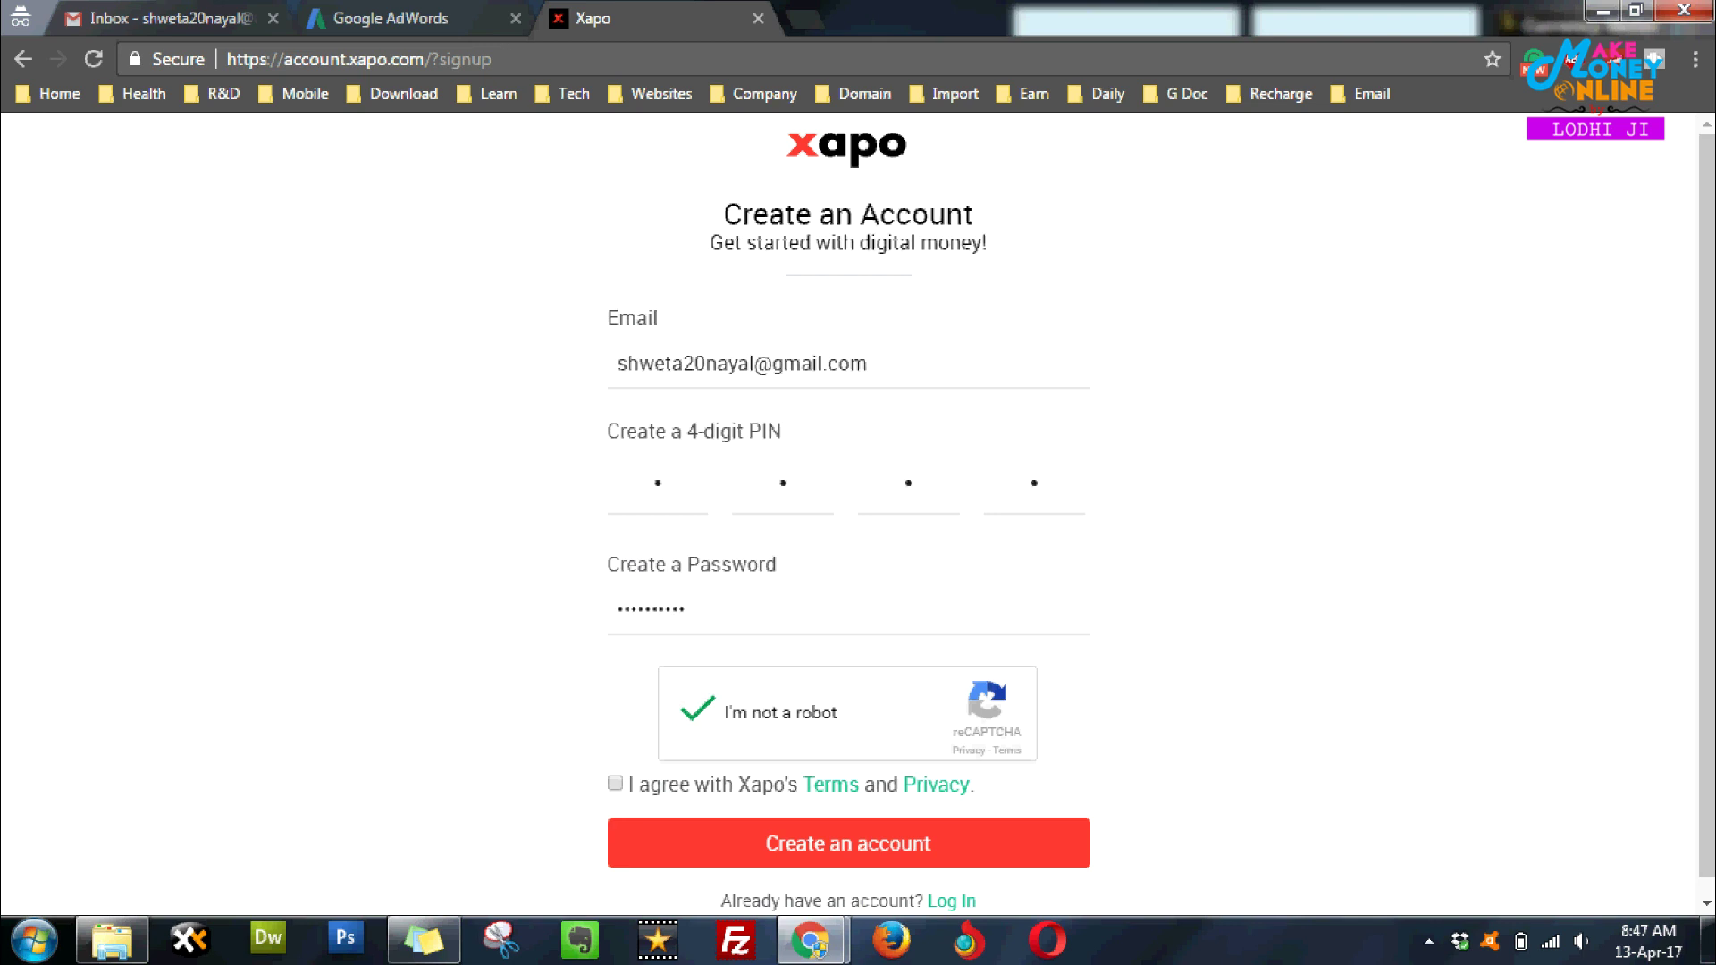
{"action": "scroll", "coordinate": [849, 514], "scroll_direction": "down", "scroll_amount": 1}
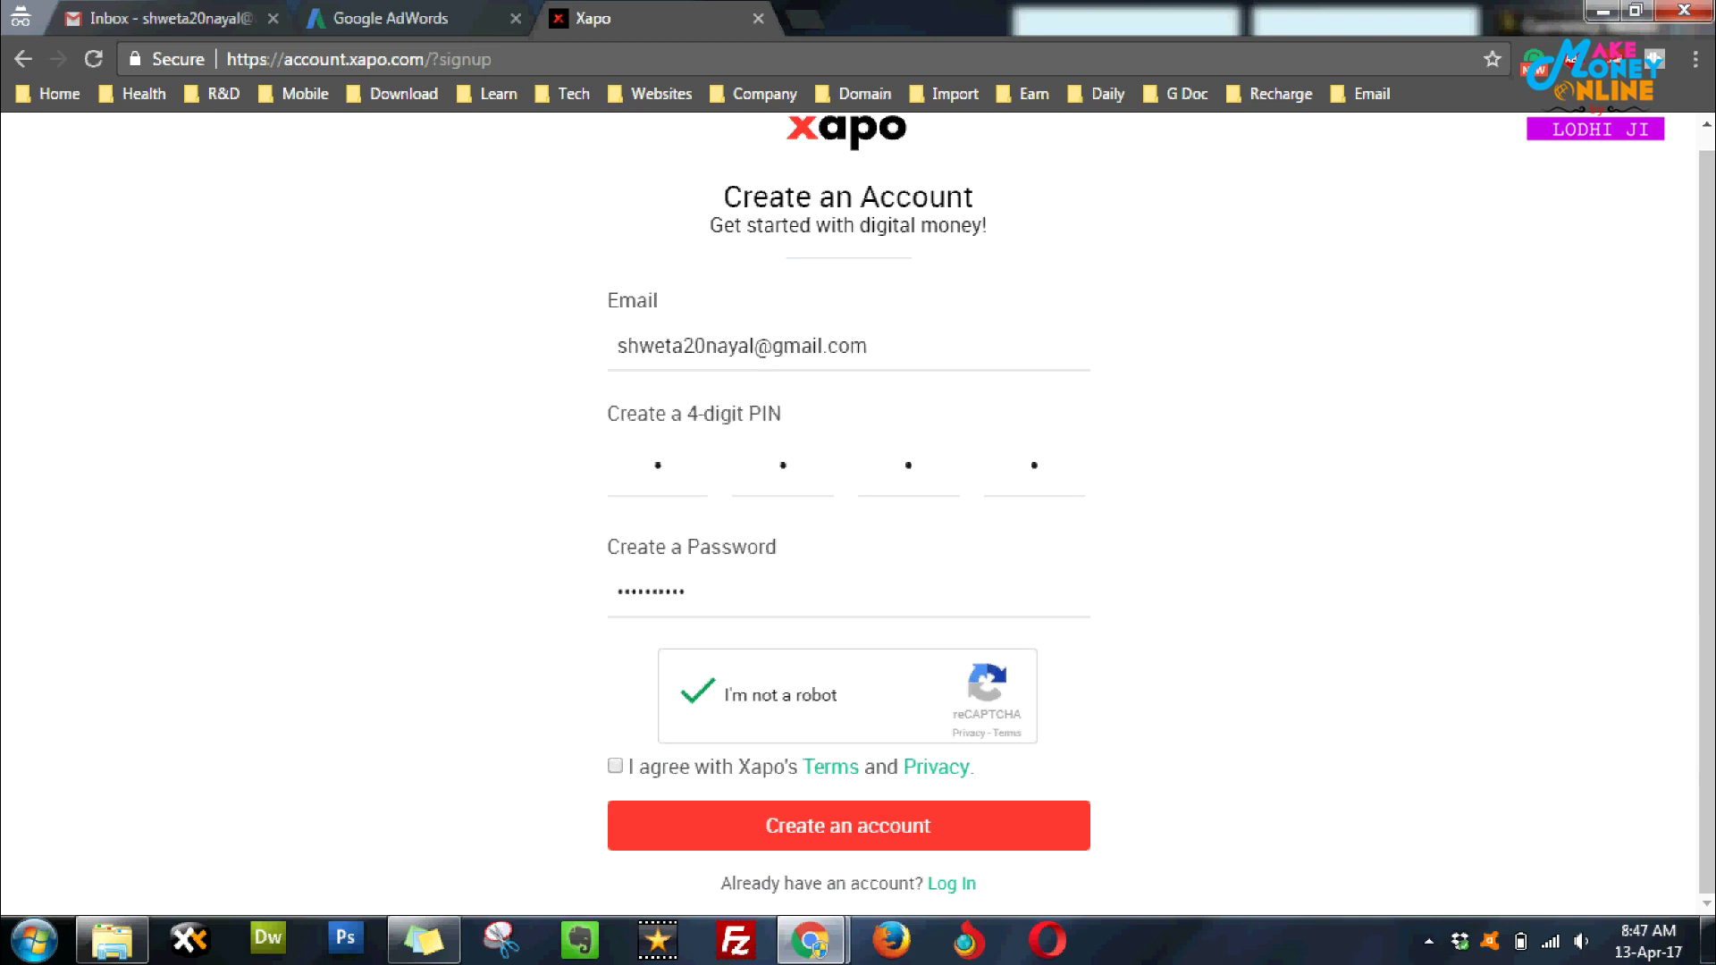
{"action": "left_click", "coordinate": [615, 765]}
{"action": "left_click", "coordinate": [848, 825]}
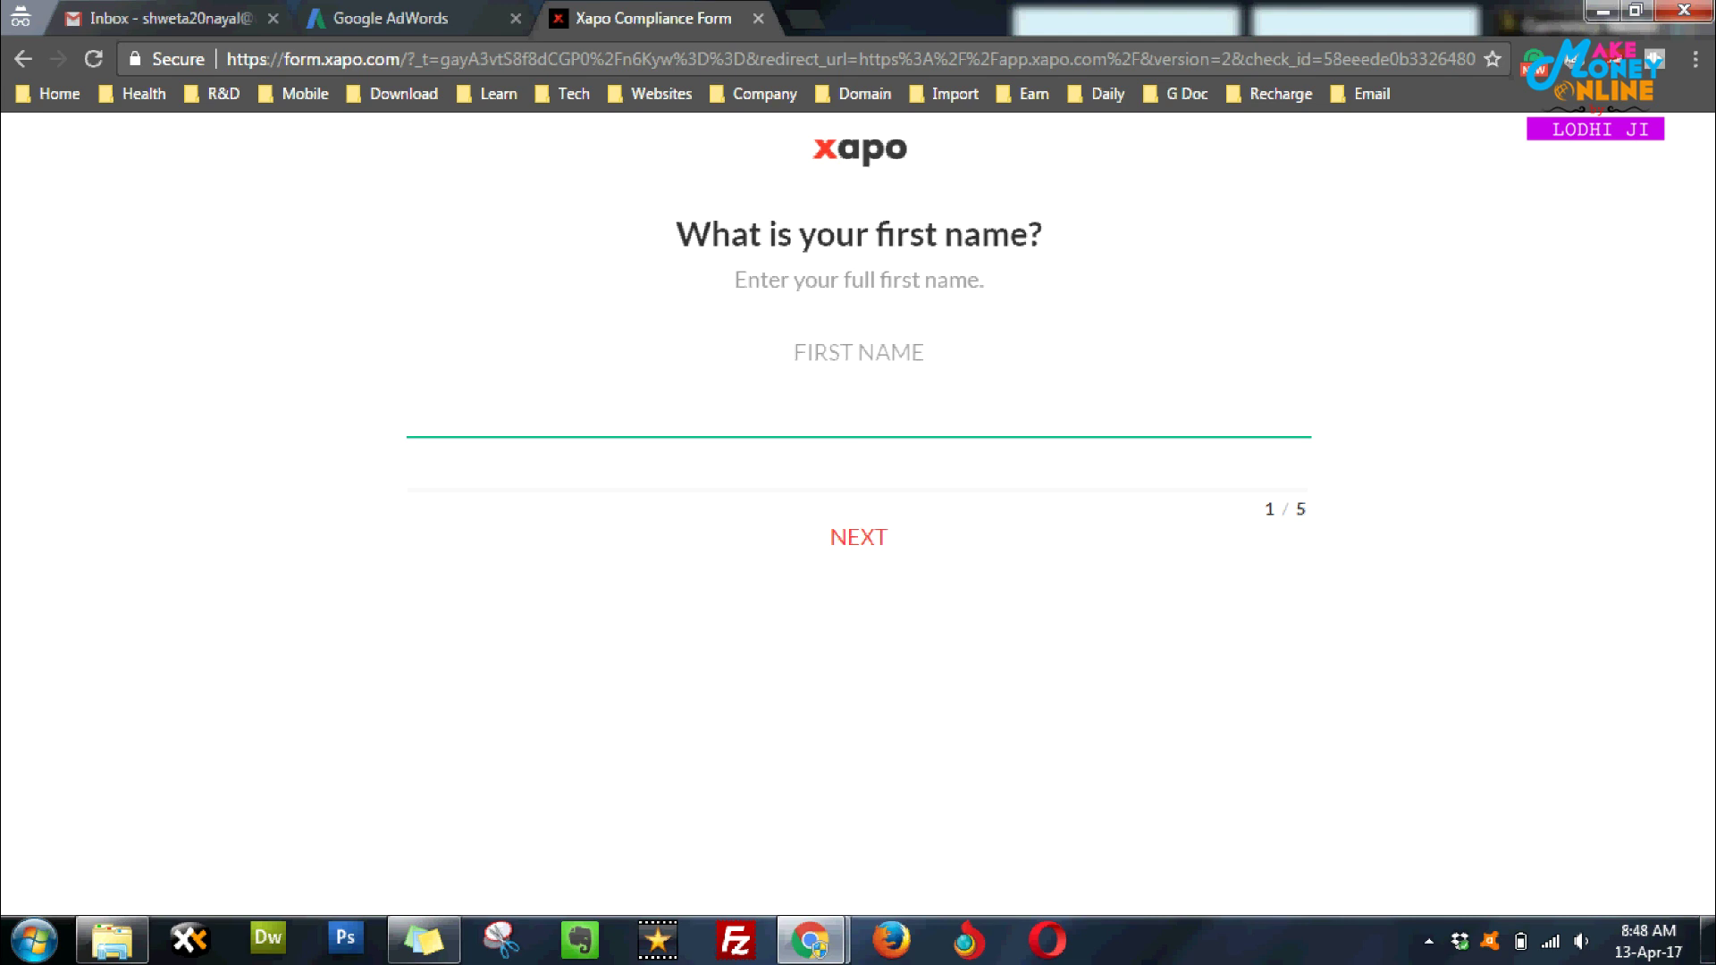
Step: Enter the applicant's first name and last name on the compliance form
{"action": "key", "text": "Return"}
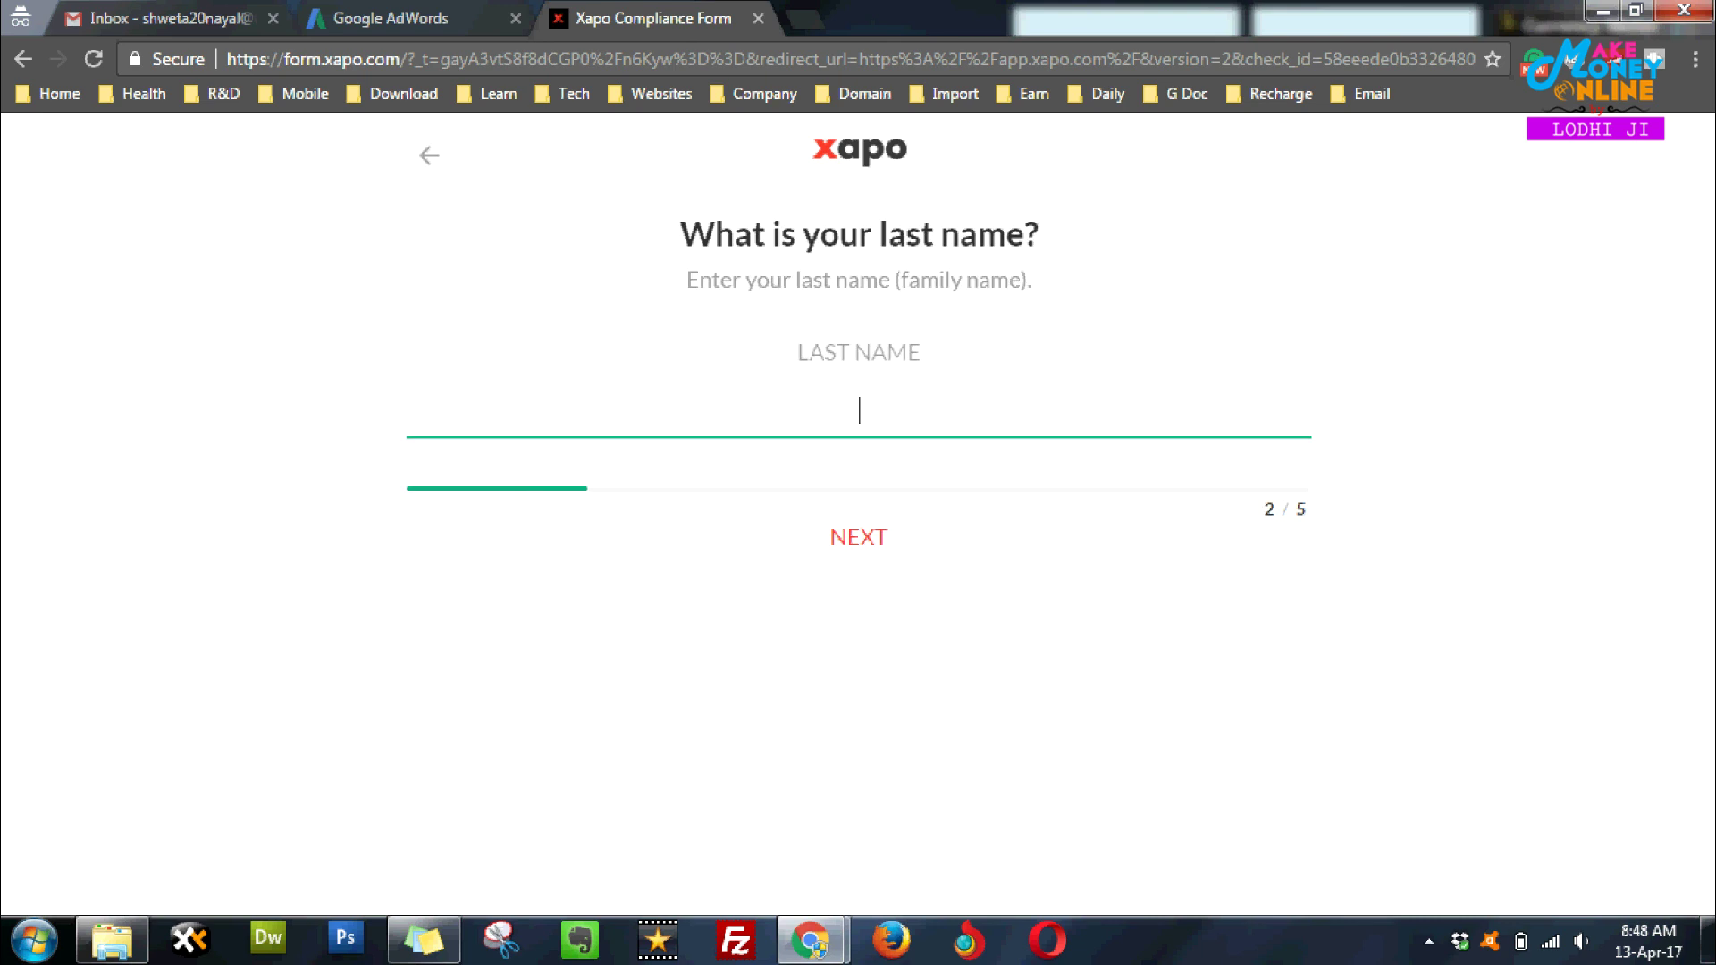
{"action": "key", "text": "Return"}
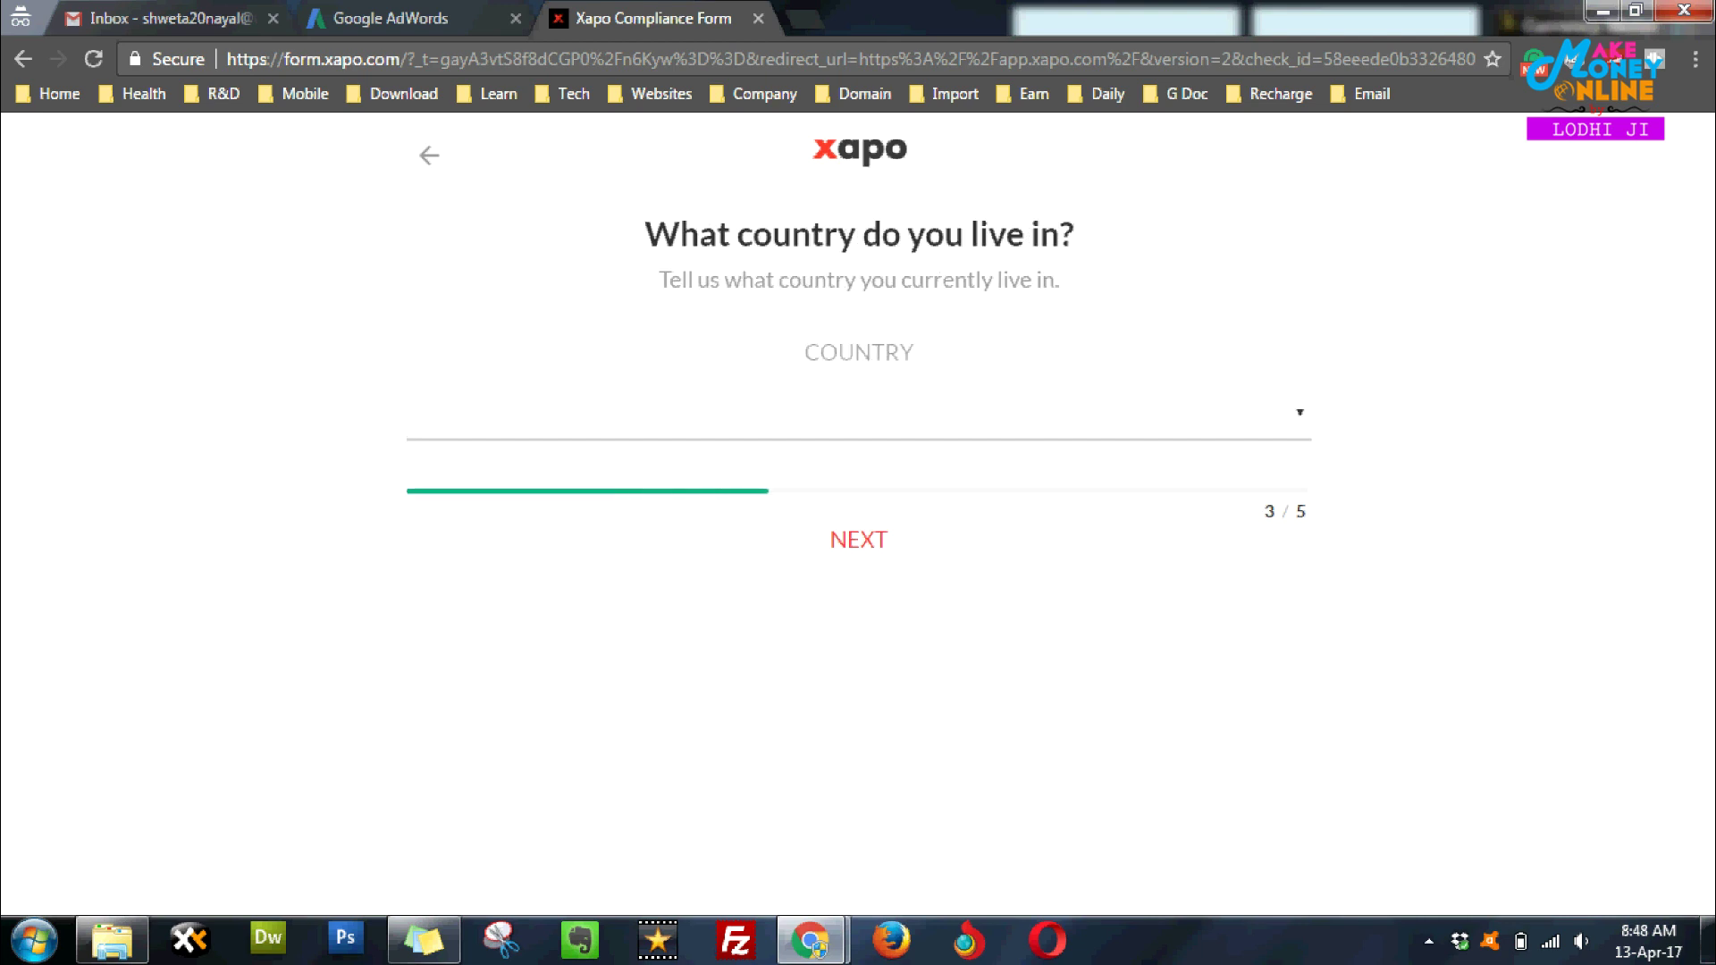
Step: Select India as the country of residence
{"action": "key", "text": "alt+Down"}
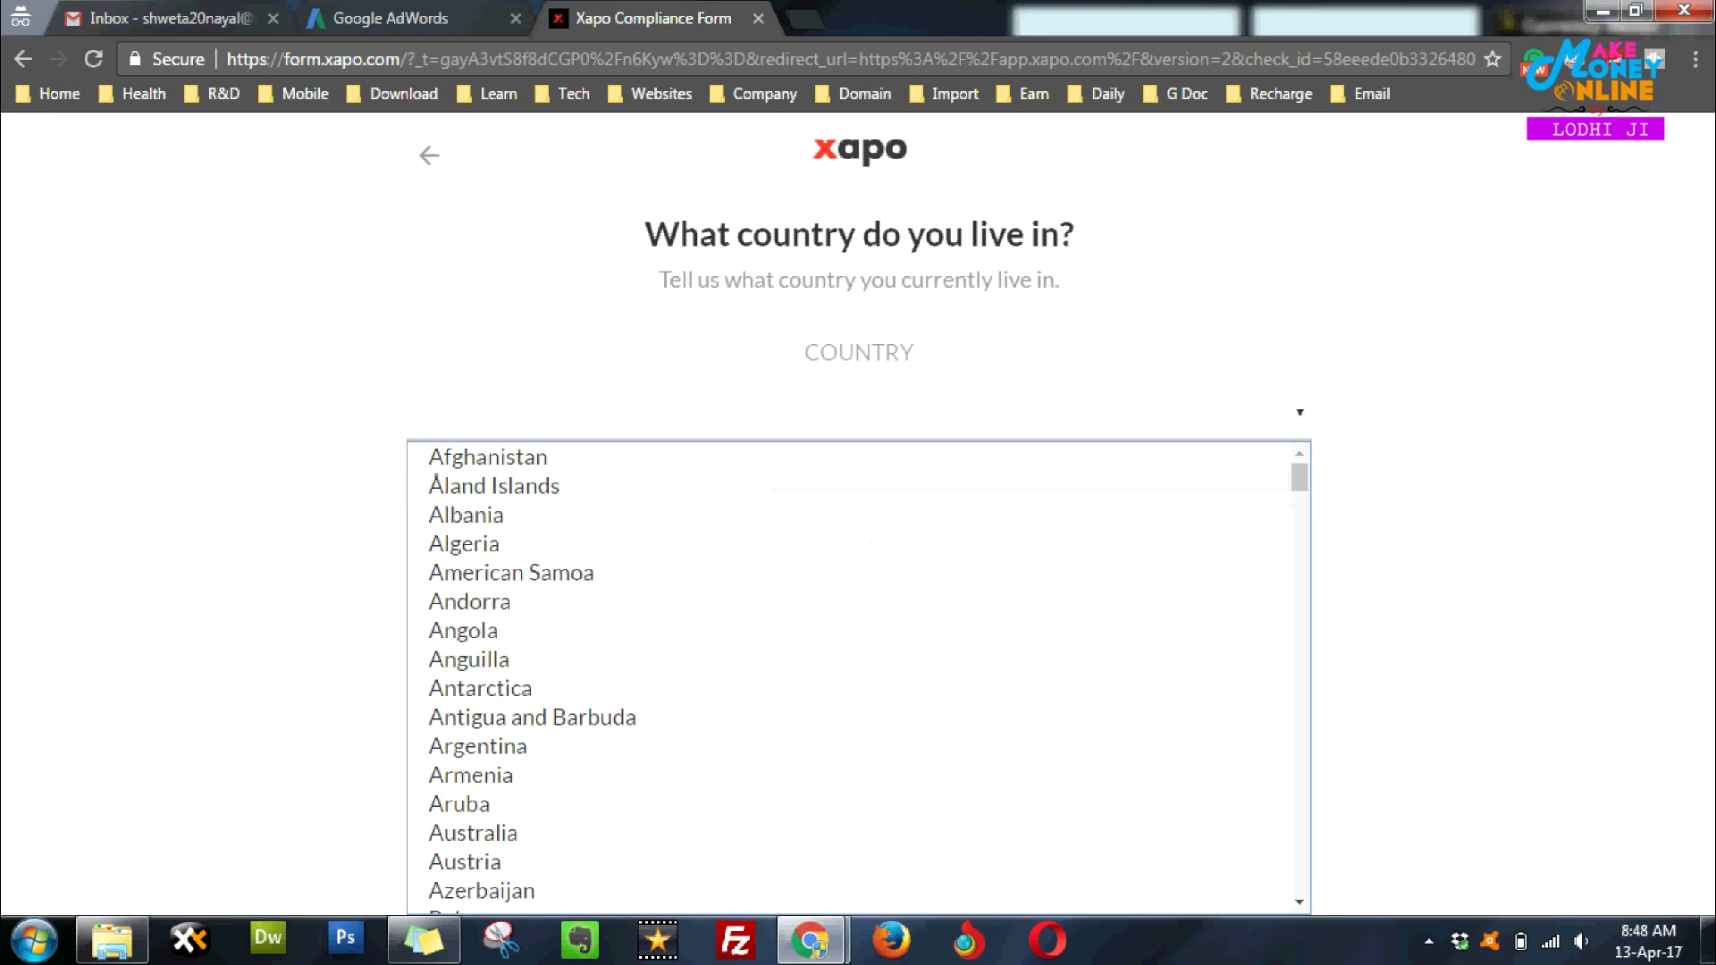
{"action": "key", "text": "Down"}
{"action": "key", "text": "Down"}
{"action": "key", "text": "i"}
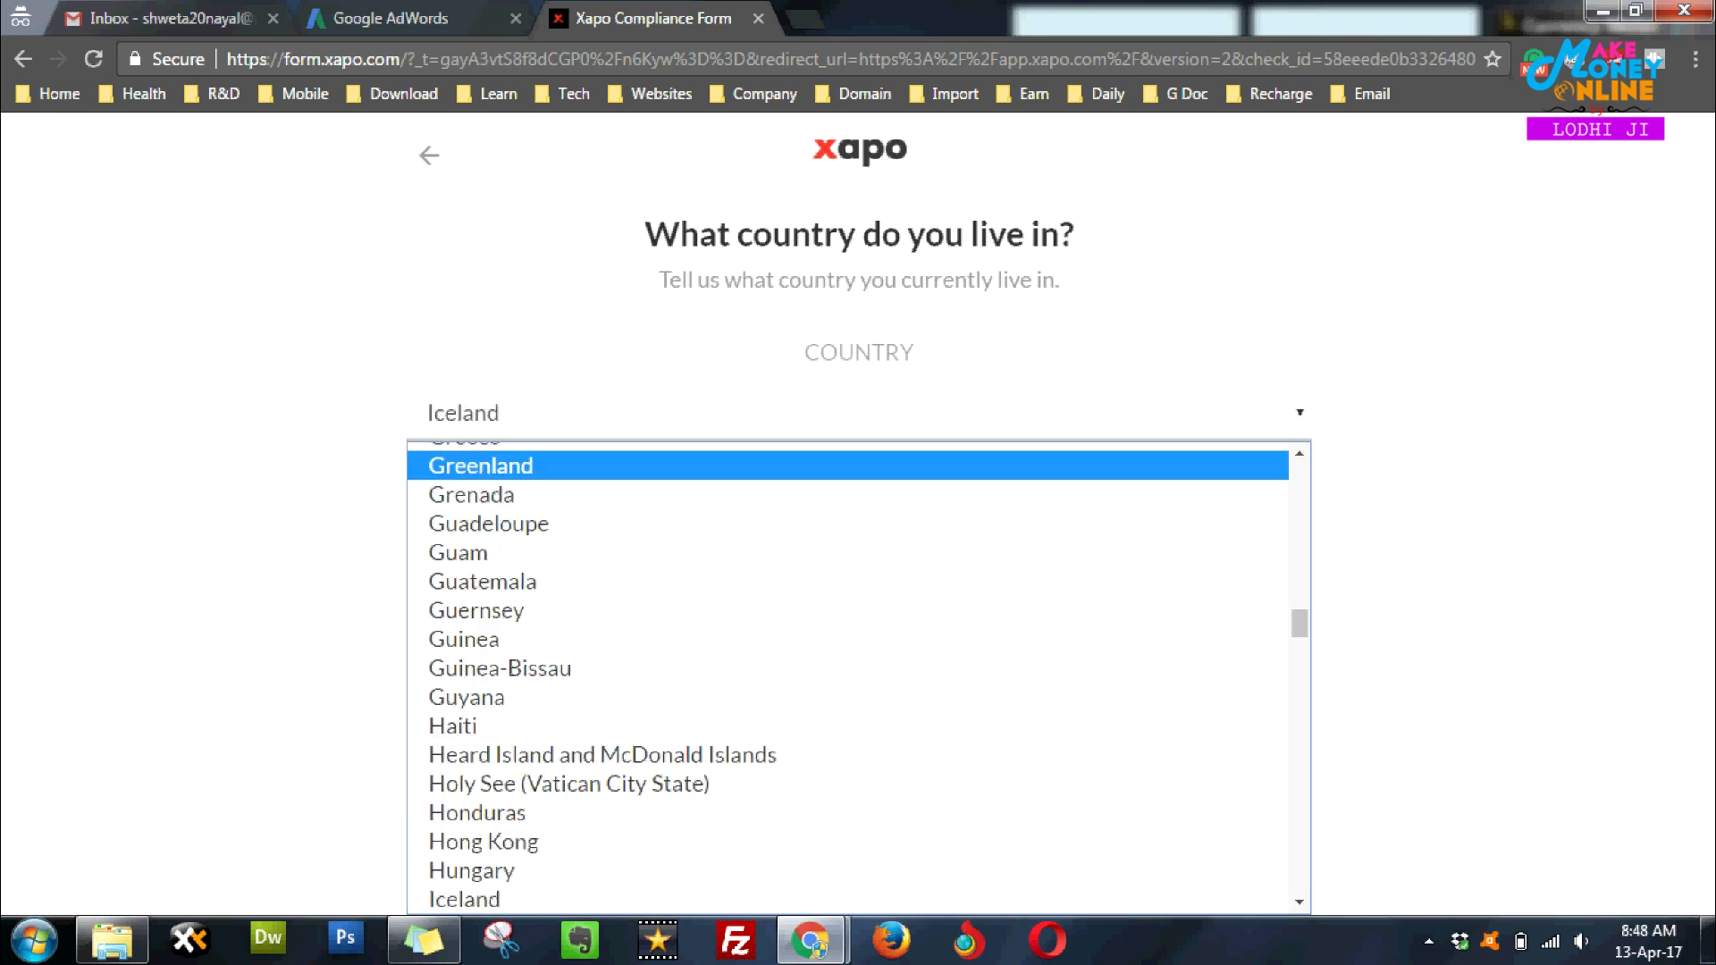
{"action": "key", "text": "Up"}
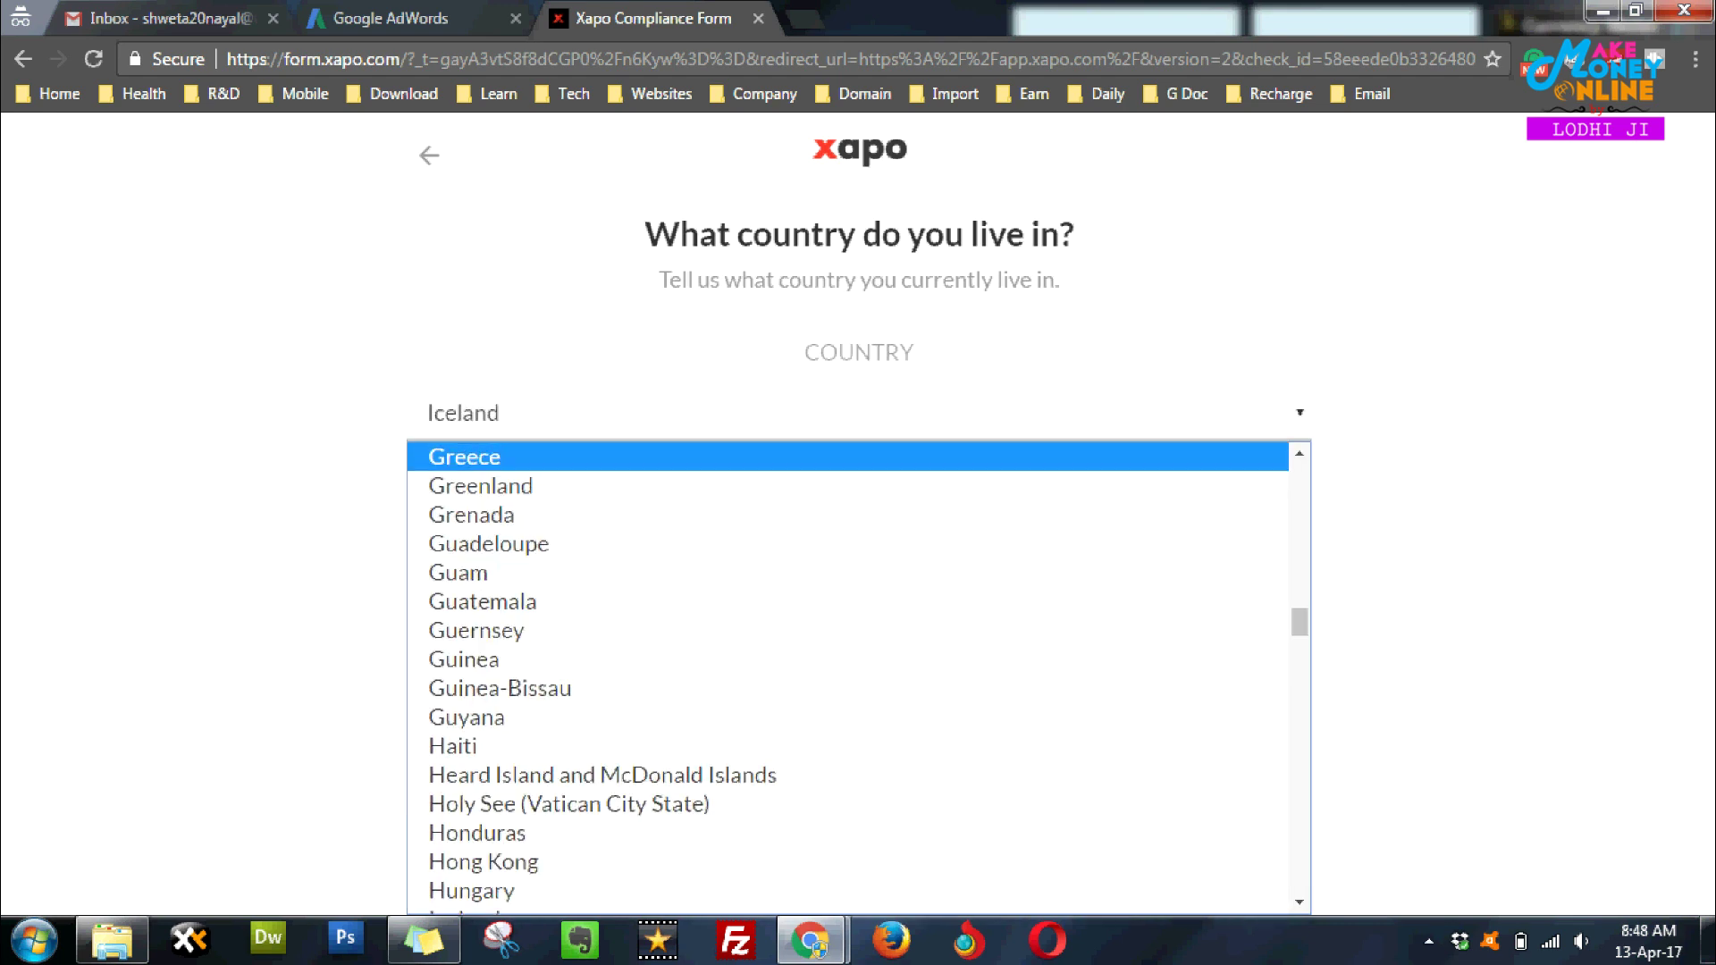
{"action": "key", "text": "i"}
{"action": "key", "text": "n"}
{"action": "key", "text": "Return"}
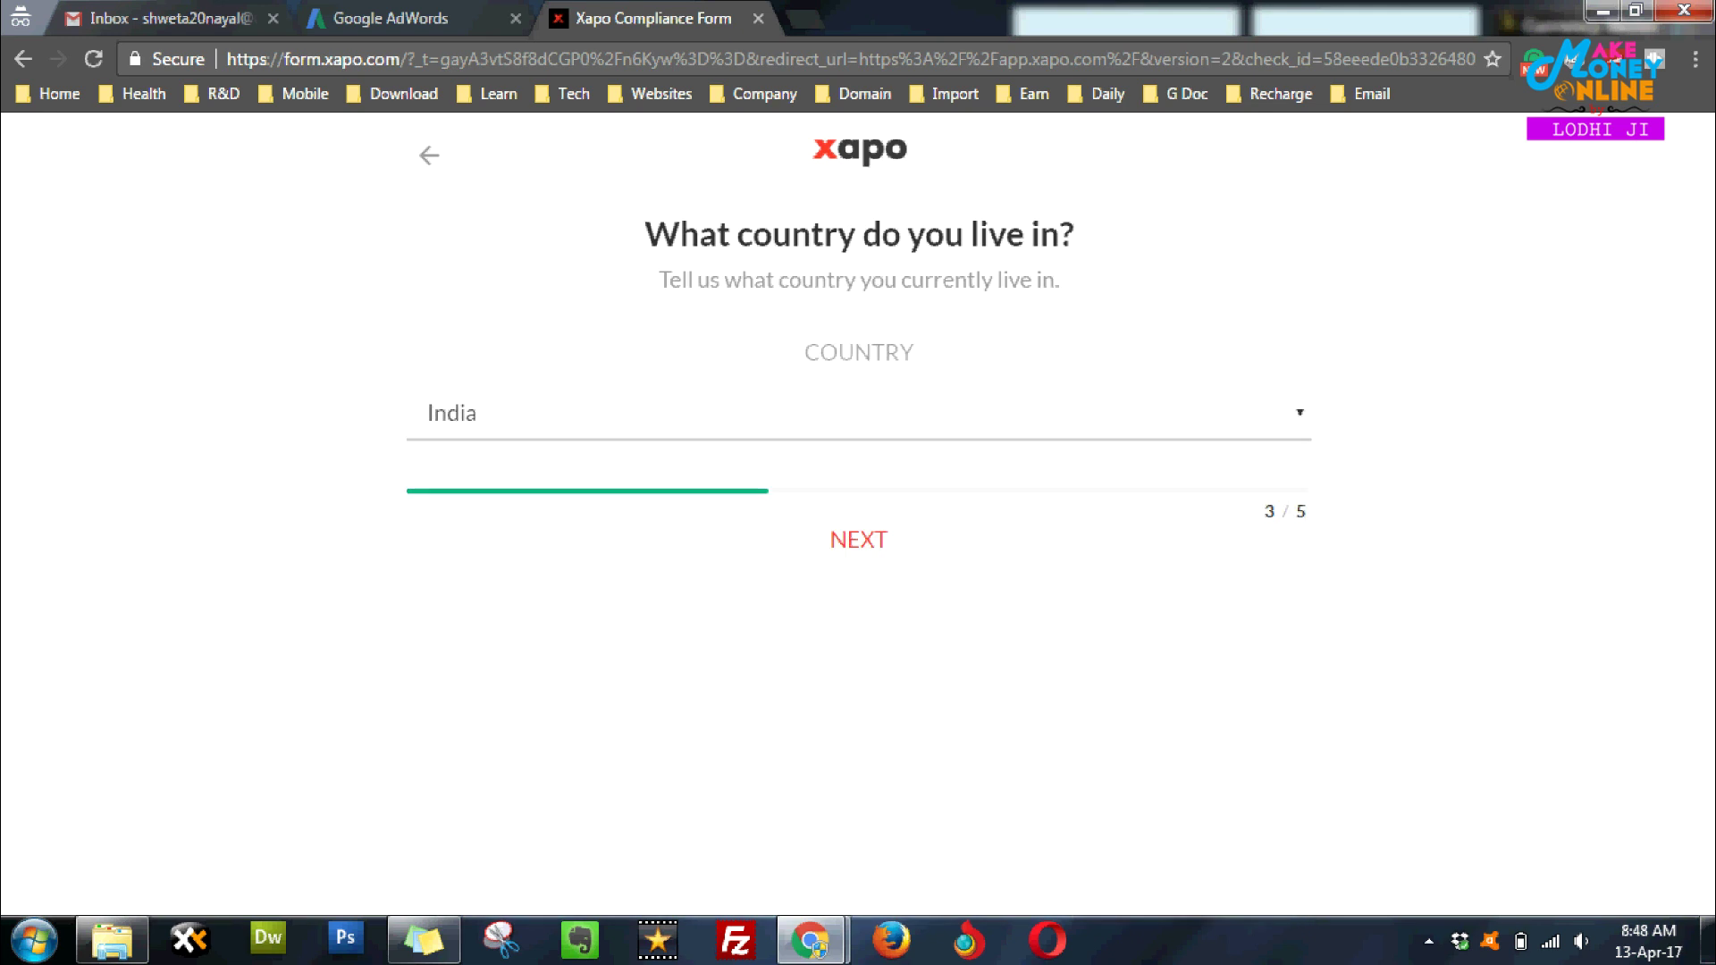
{"action": "key", "text": "Return"}
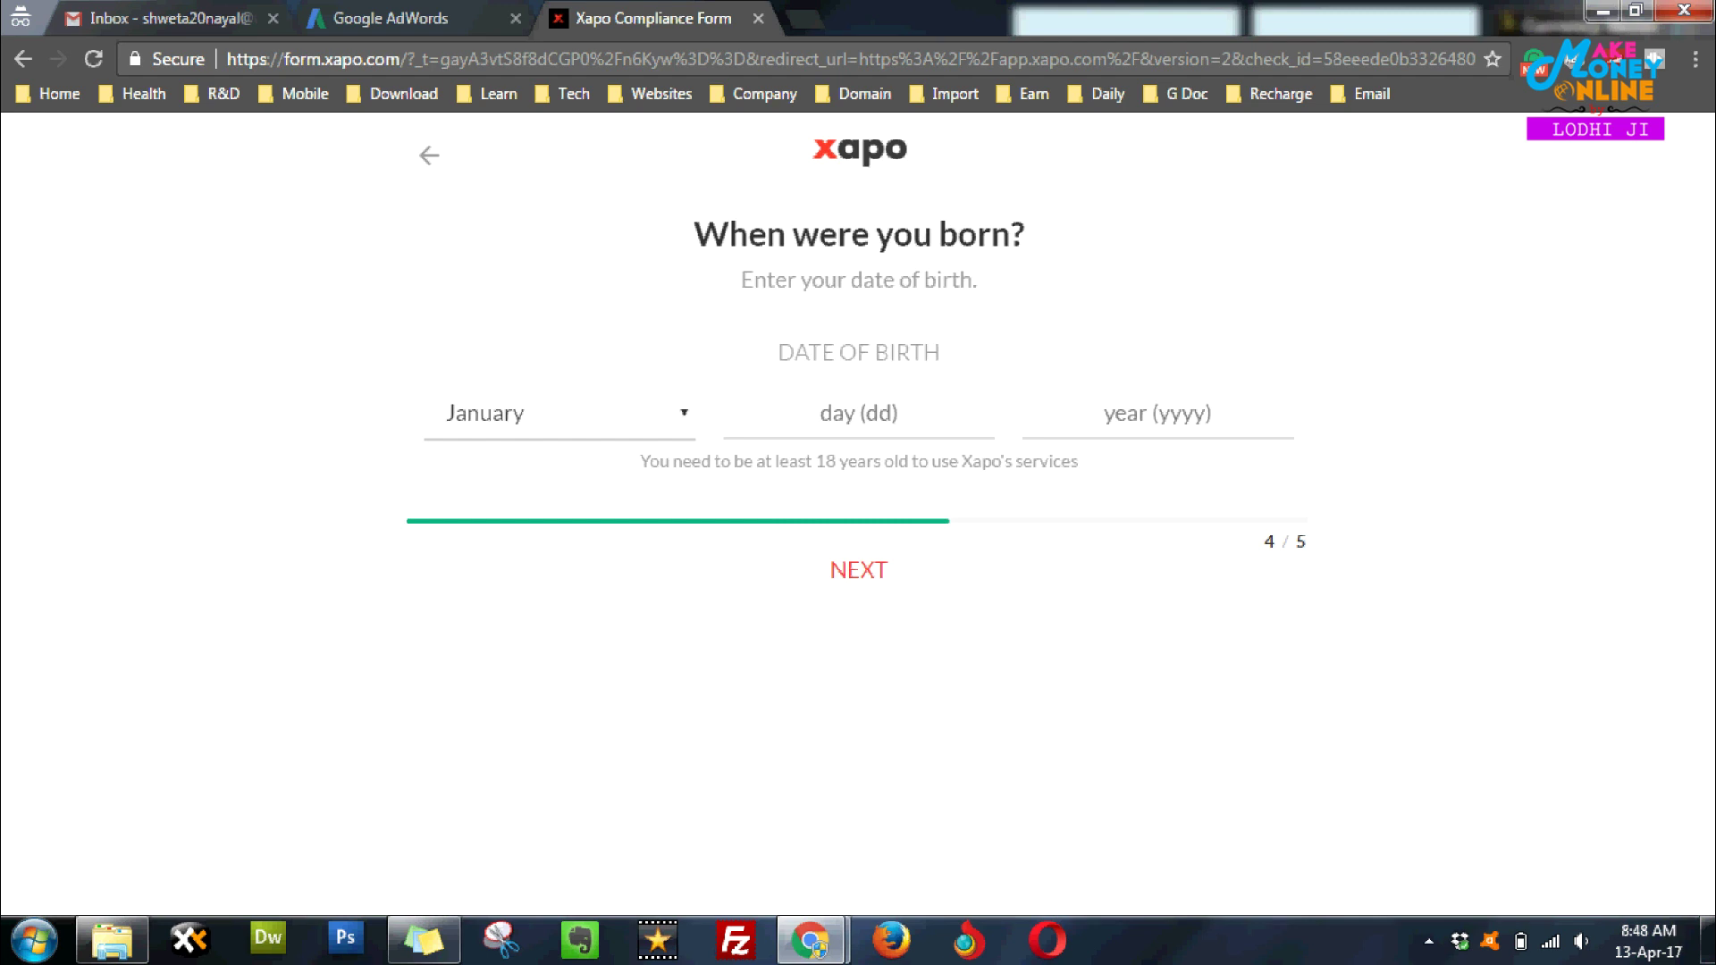
Step: Enter the date of birth (day 02, year 1988) and submit the form
{"action": "left_click", "coordinate": [859, 413]}
{"action": "type", "text": "02"}
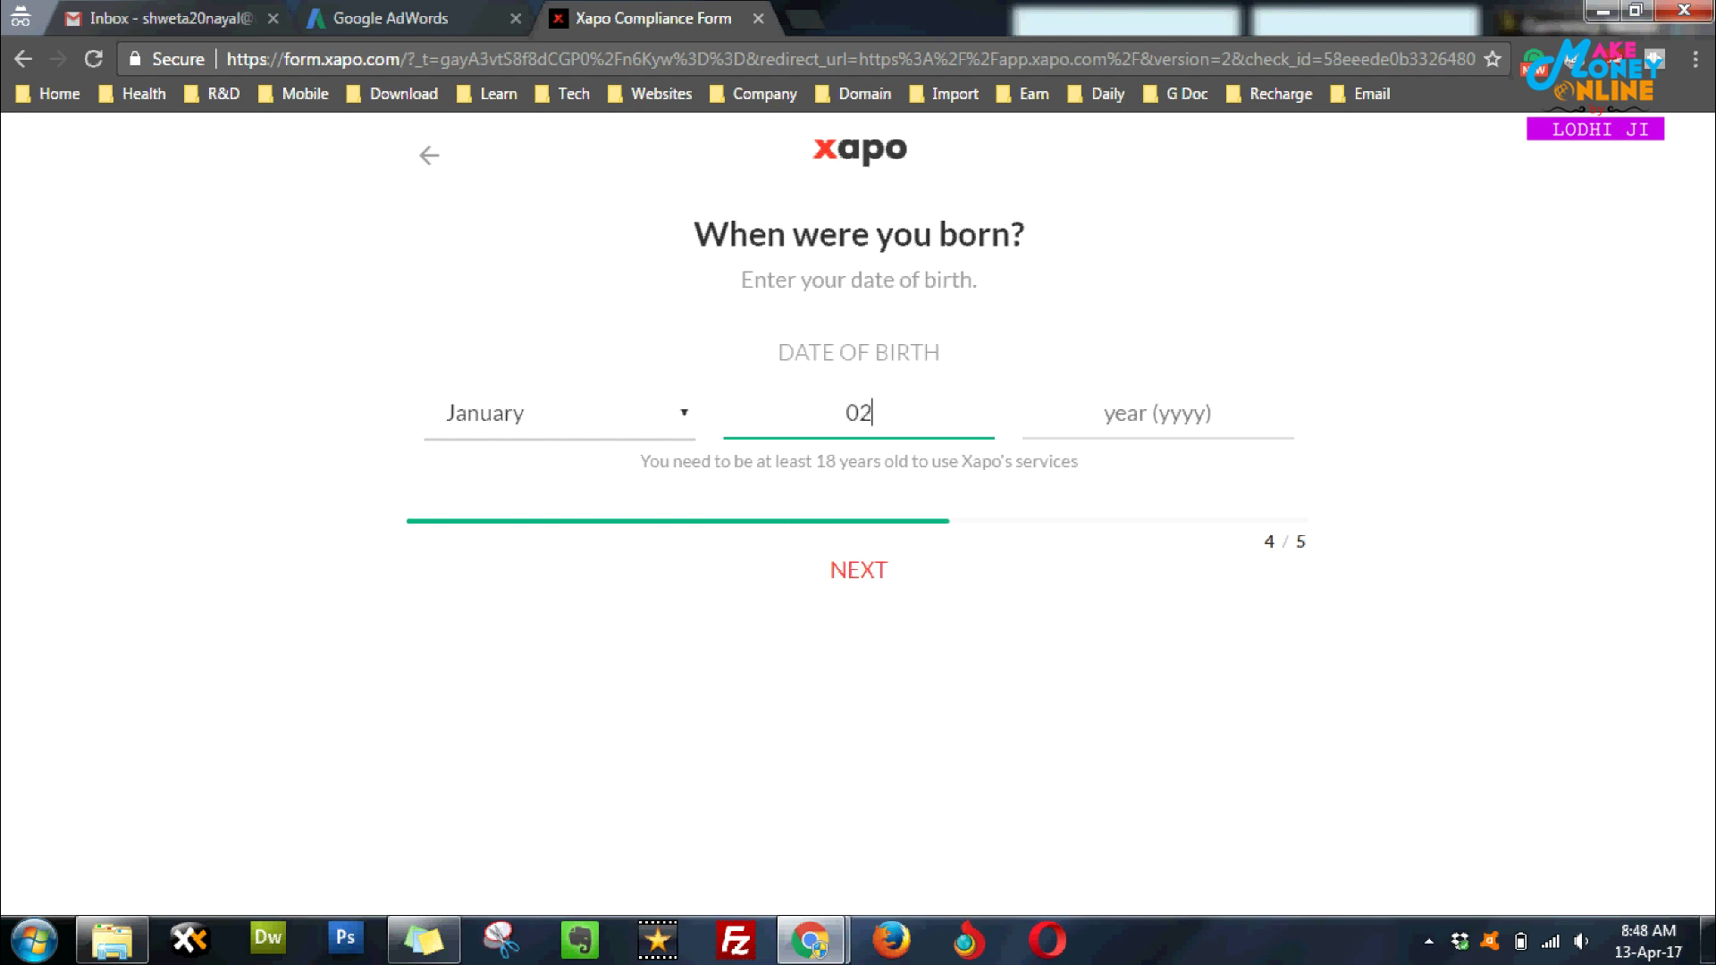
{"action": "left_click", "coordinate": [1158, 413]}
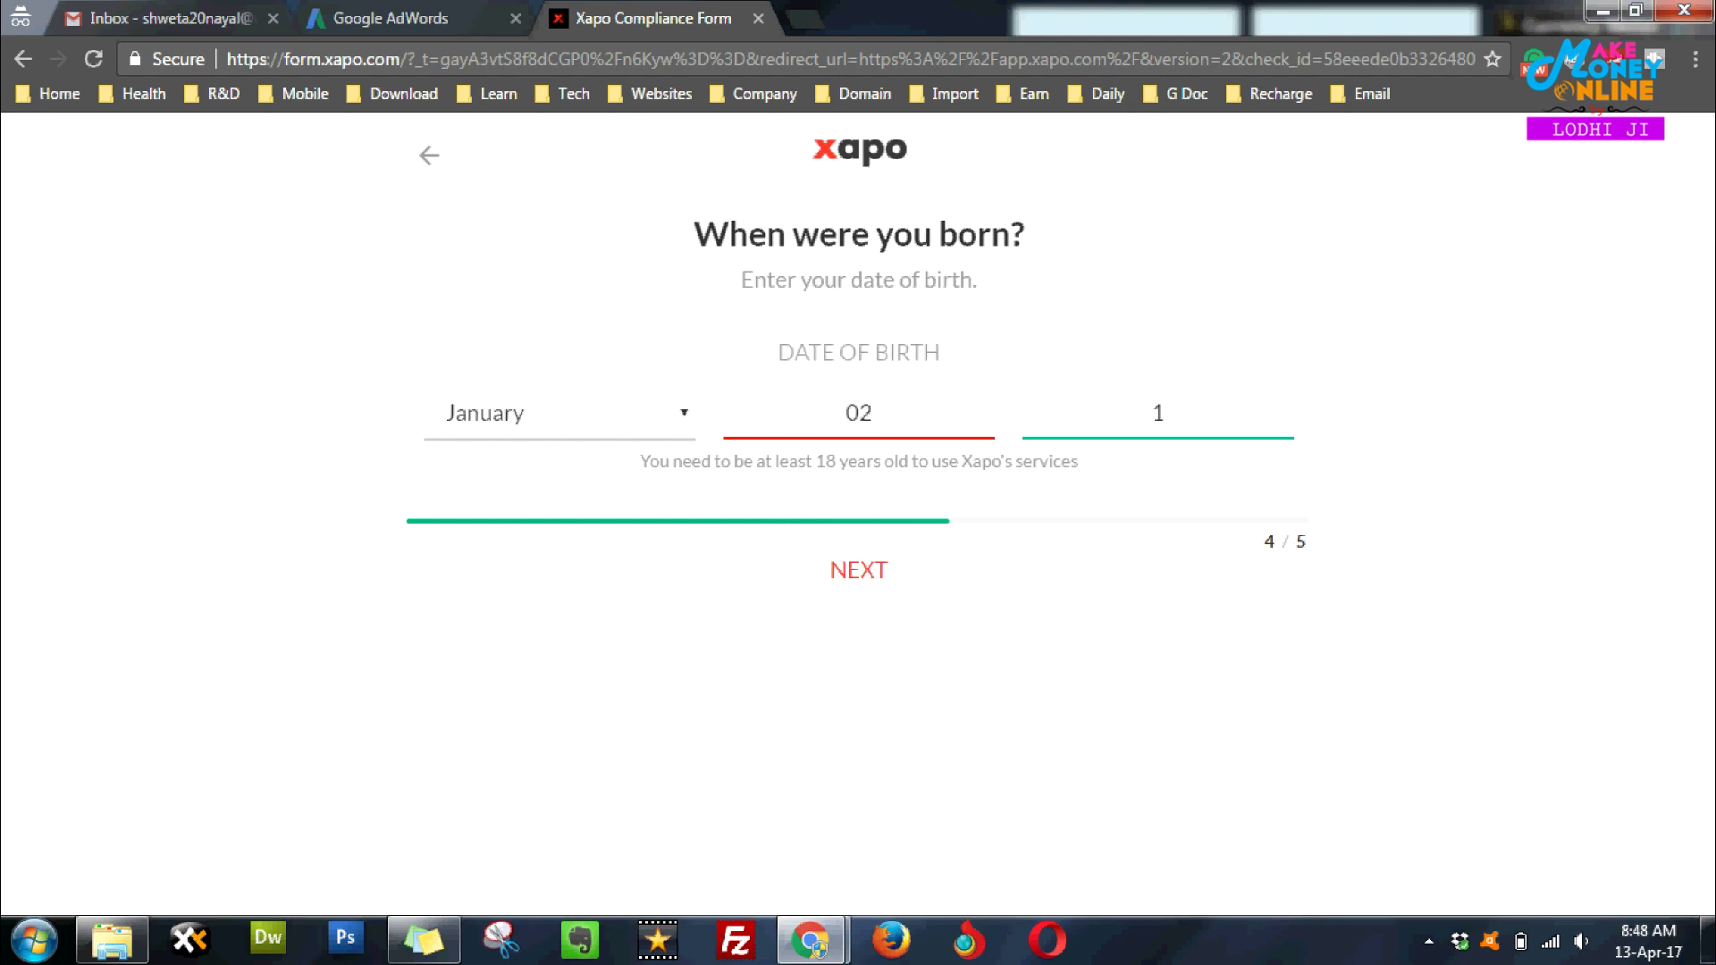
{"action": "key", "text": "Return"}
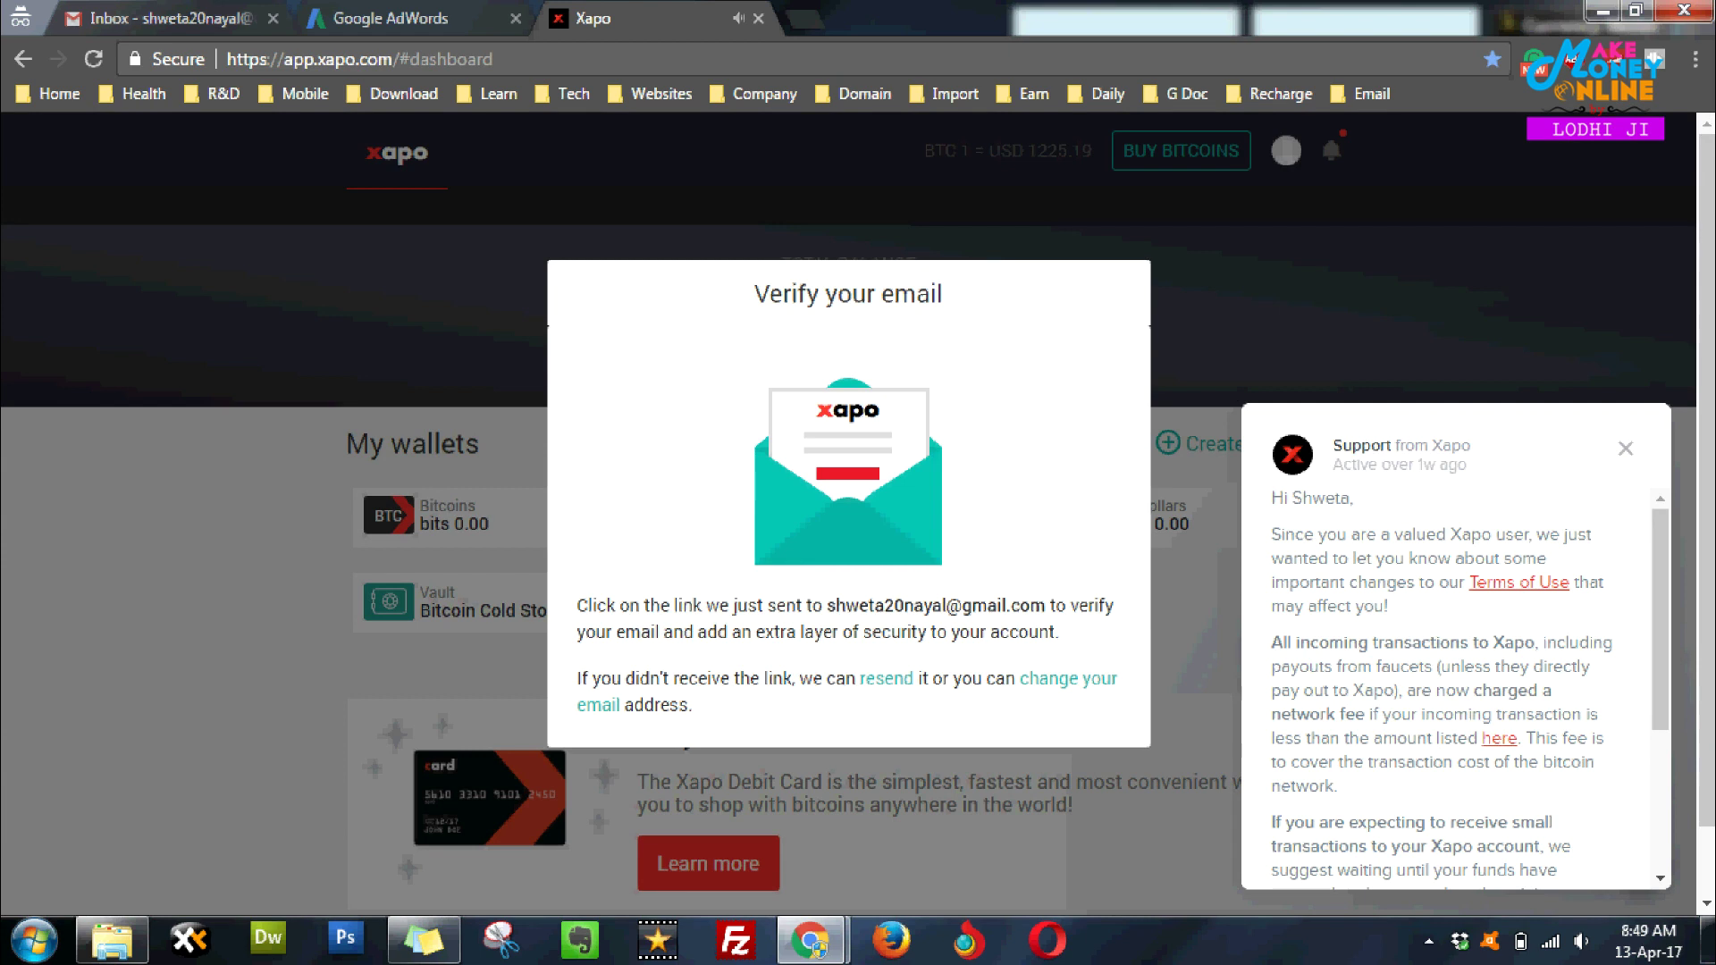
Step: In Gmail's Updates tab, open Xapo's 'Verify your email' message and verify the address
{"action": "key", "text": "ctrl+1"}
{"action": "left_click", "coordinate": [1282, 277]}
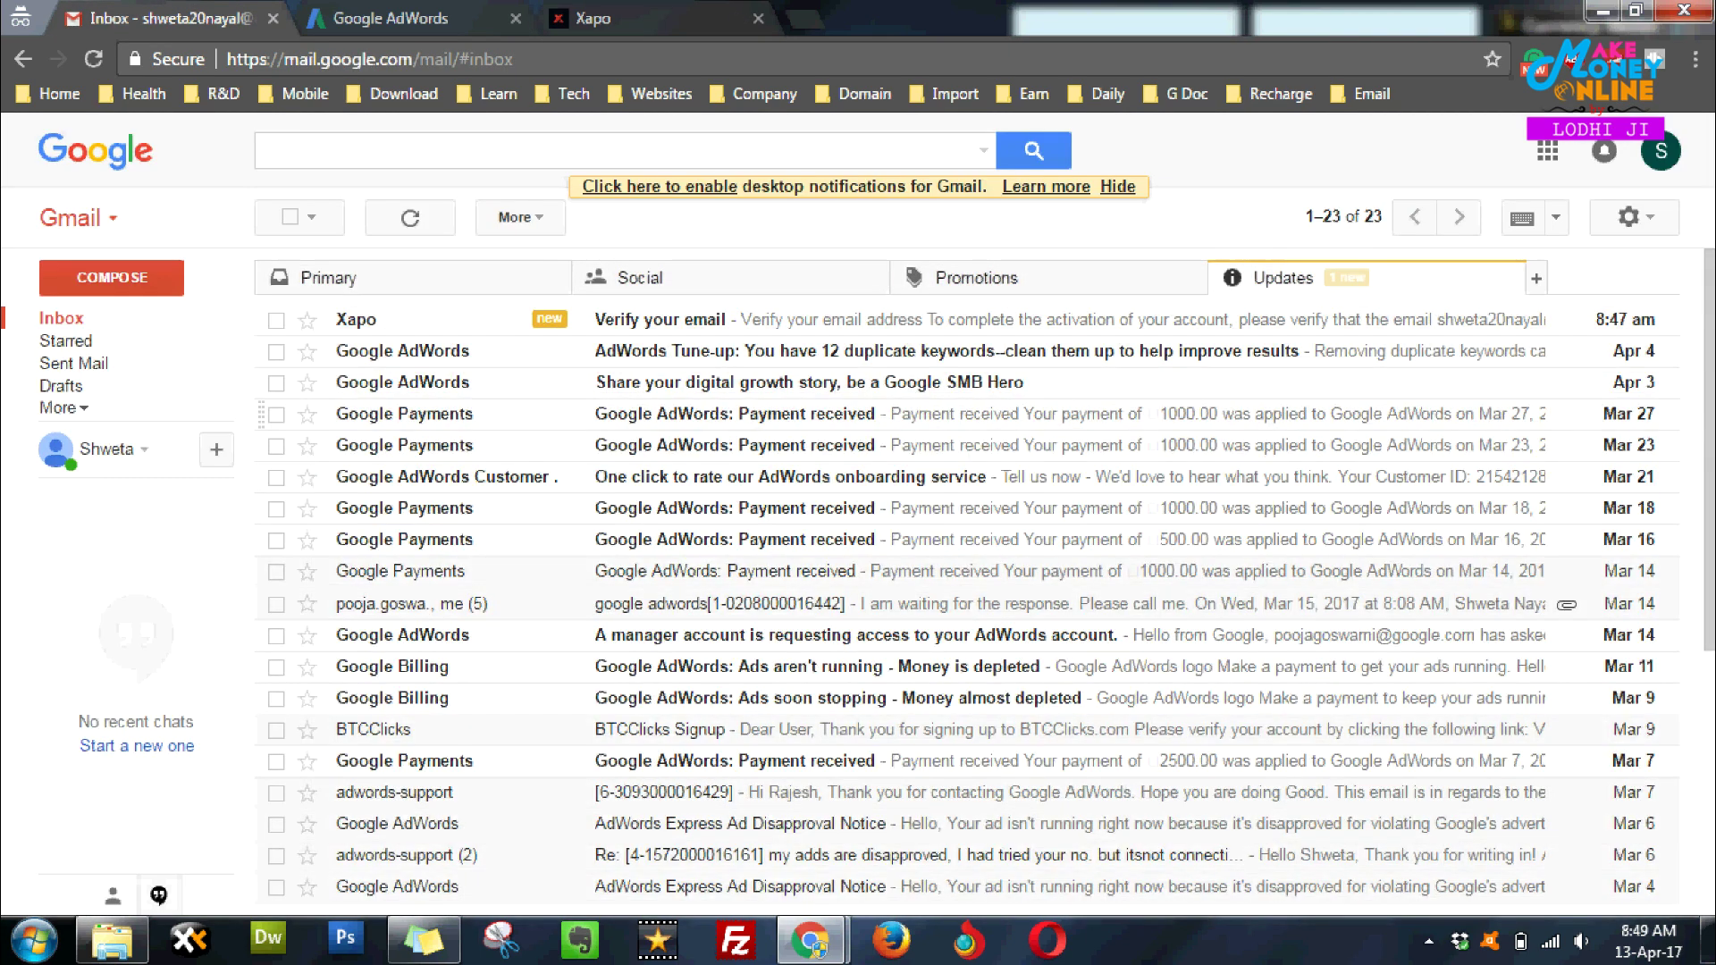
{"action": "left_click", "coordinate": [660, 320]}
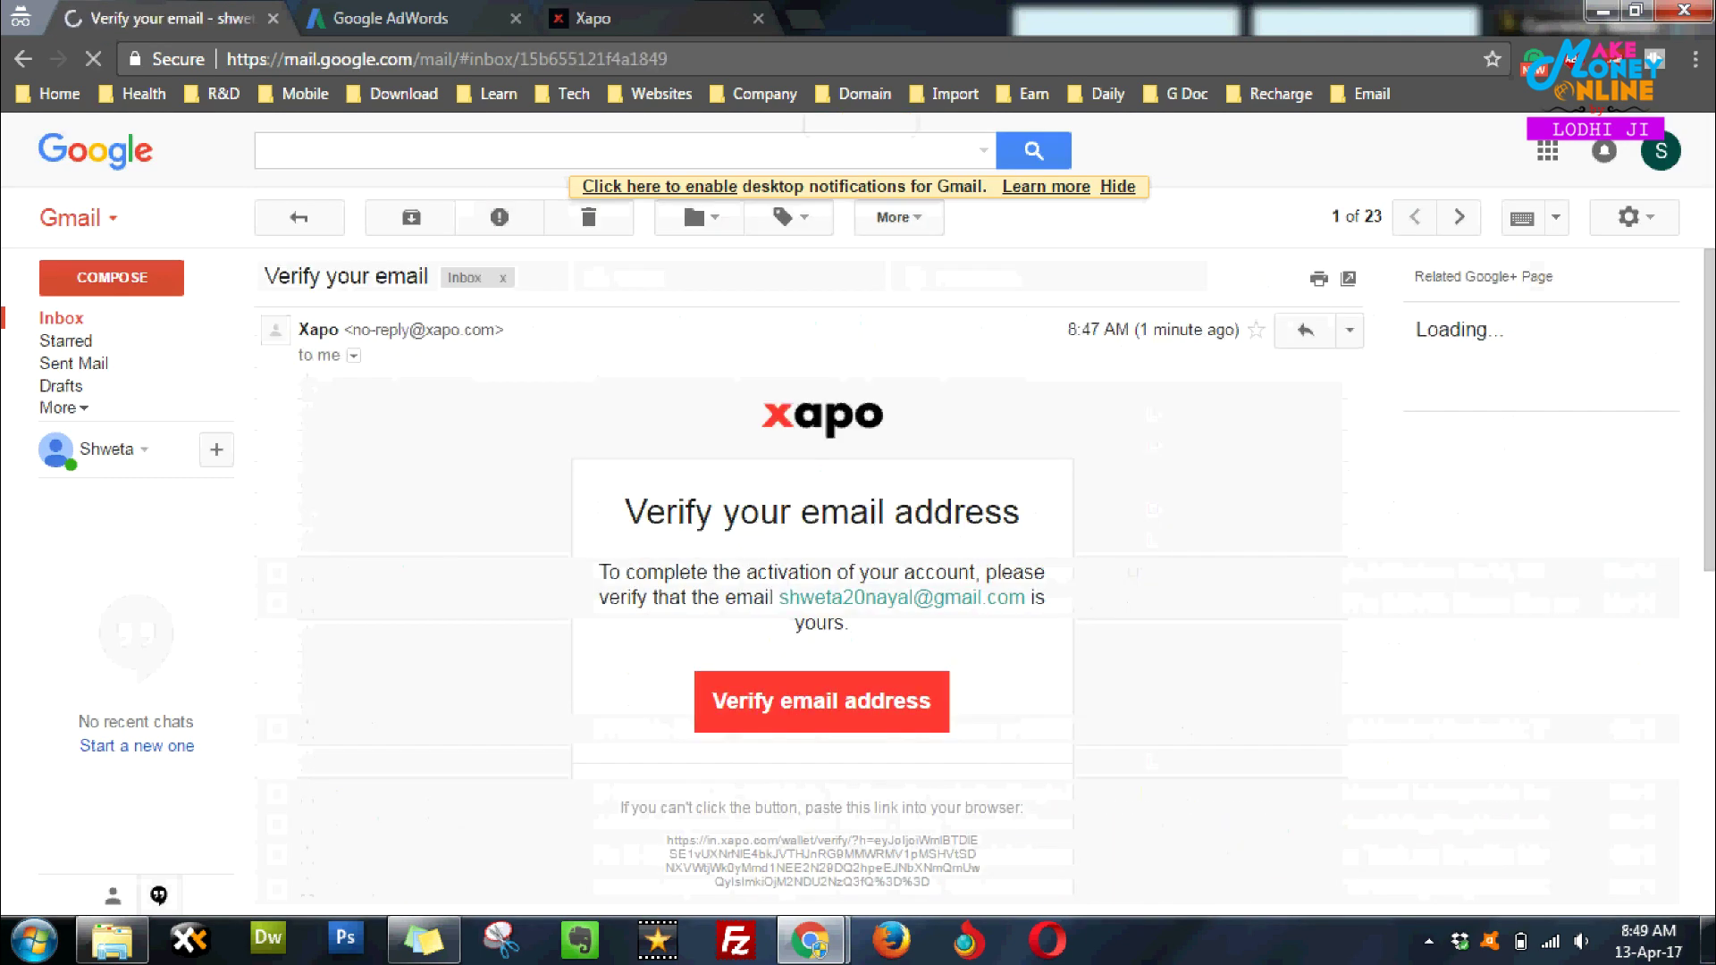
{"action": "left_click", "coordinate": [819, 697]}
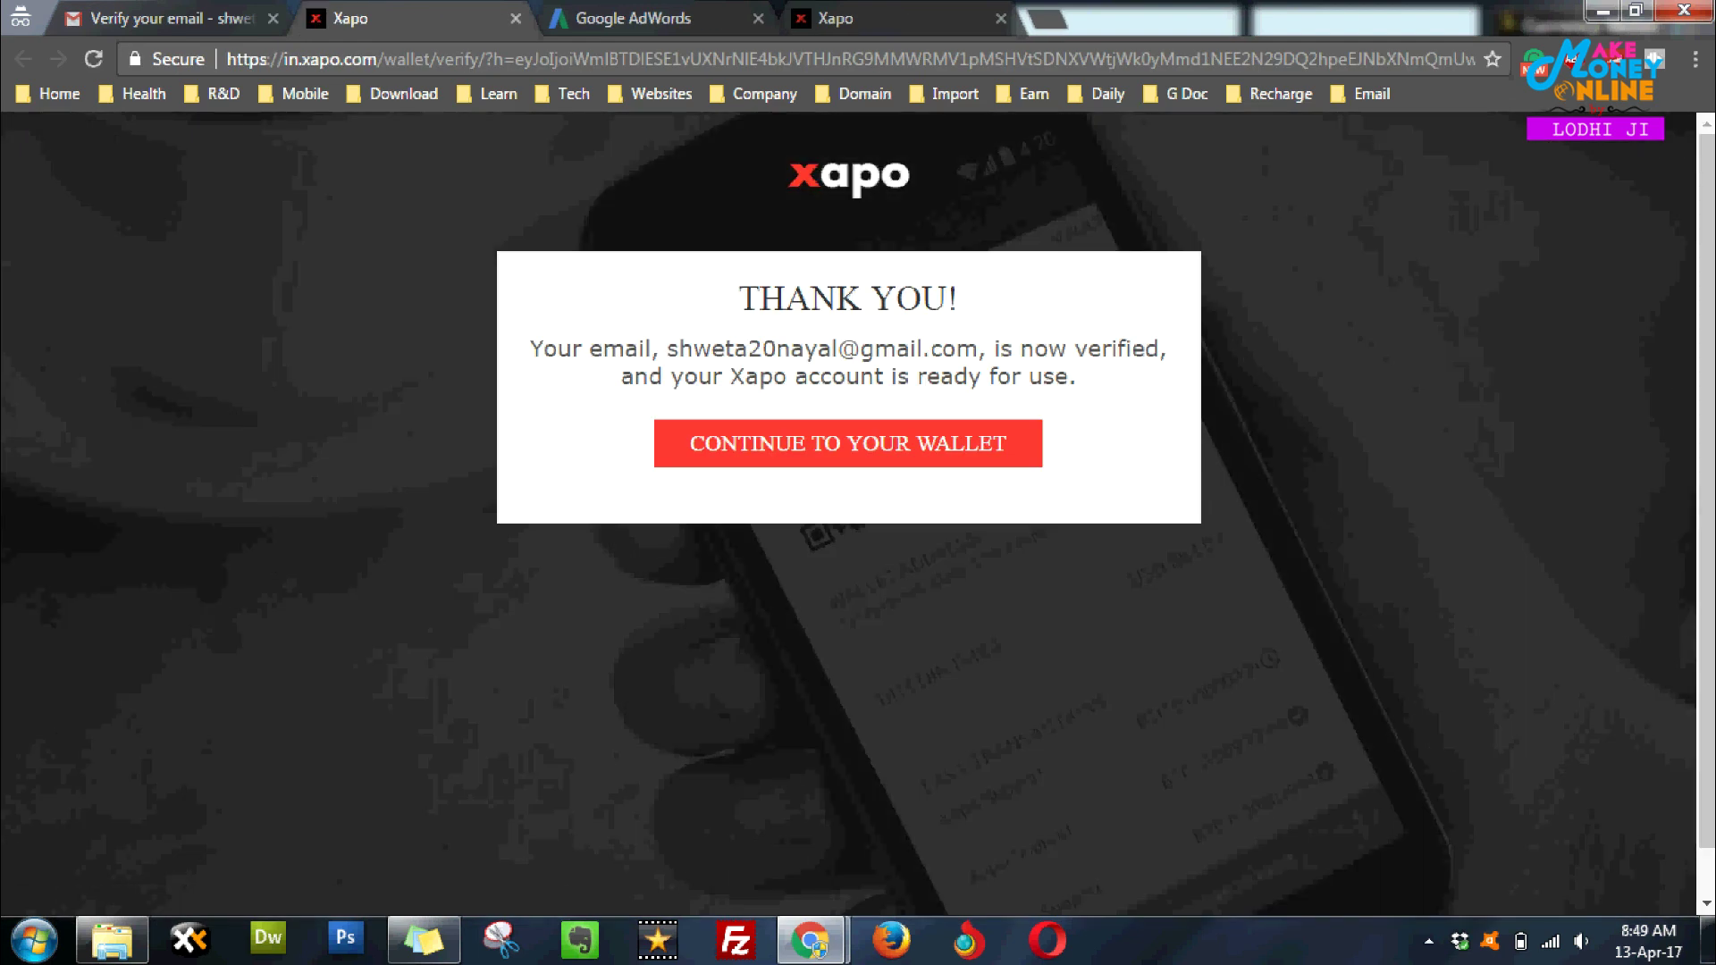
Step: Continue from the Thank You page to the Xapo wallet dashboard
{"action": "left_click", "coordinate": [848, 443]}
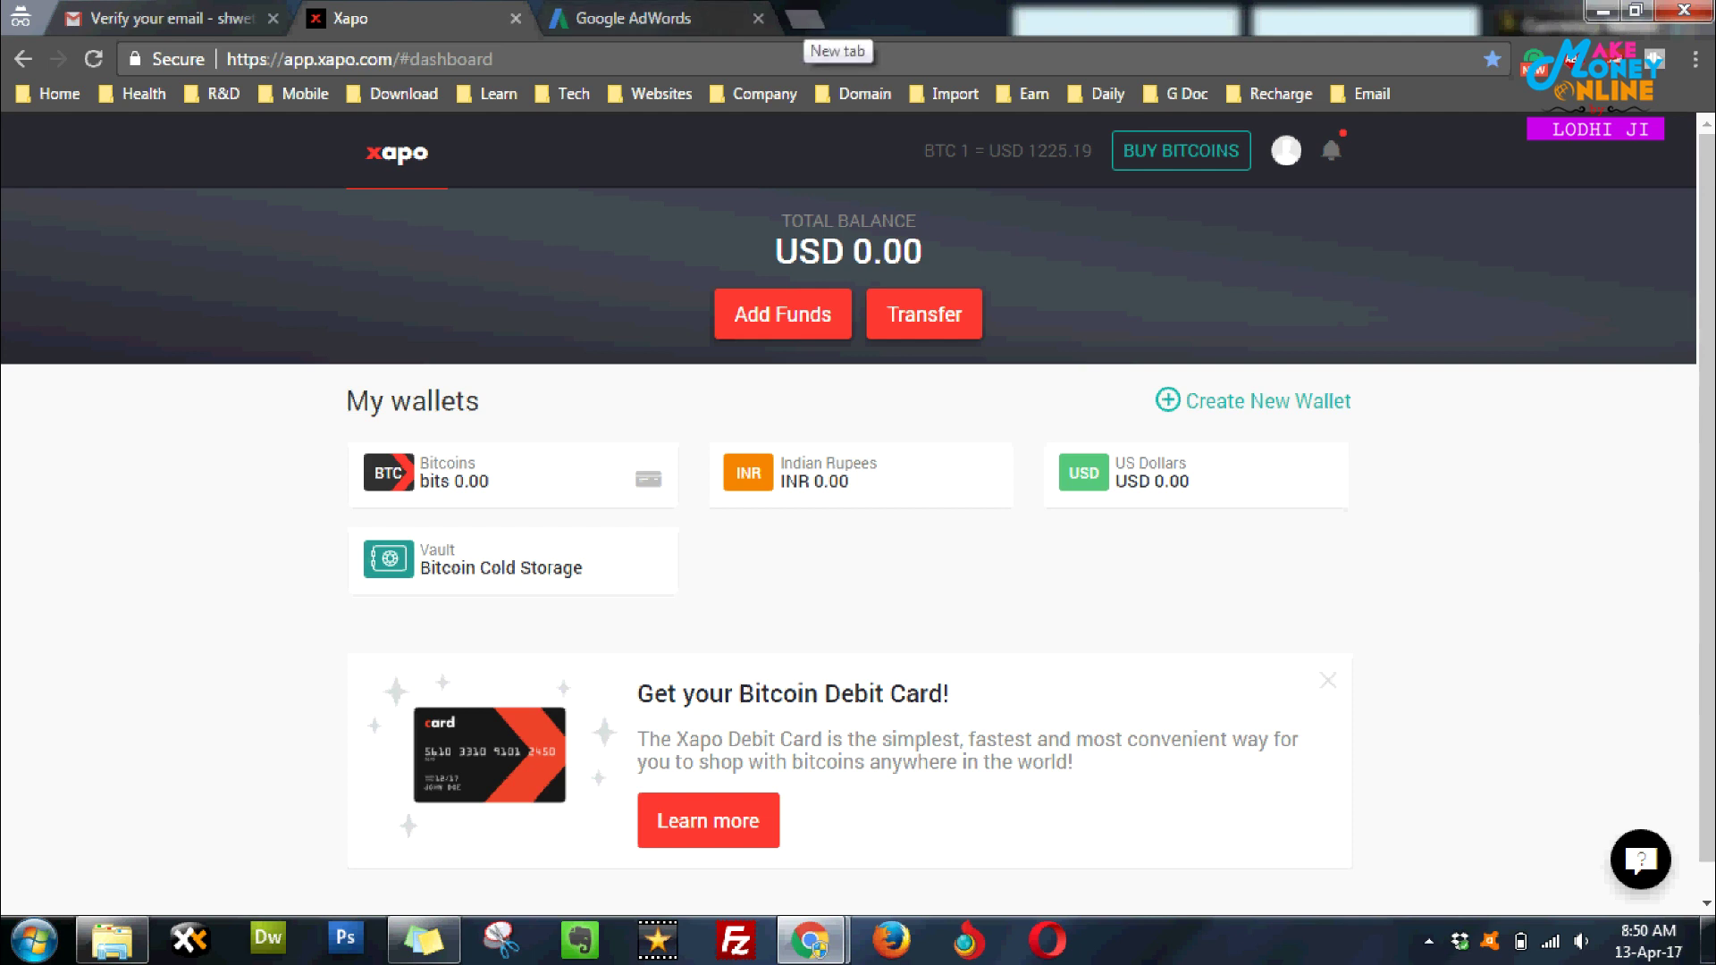
Step: Search Google for '1 btc in usd' in a new tab
{"action": "left_click", "coordinate": [807, 20]}
{"action": "type", "text": "1 btc"}
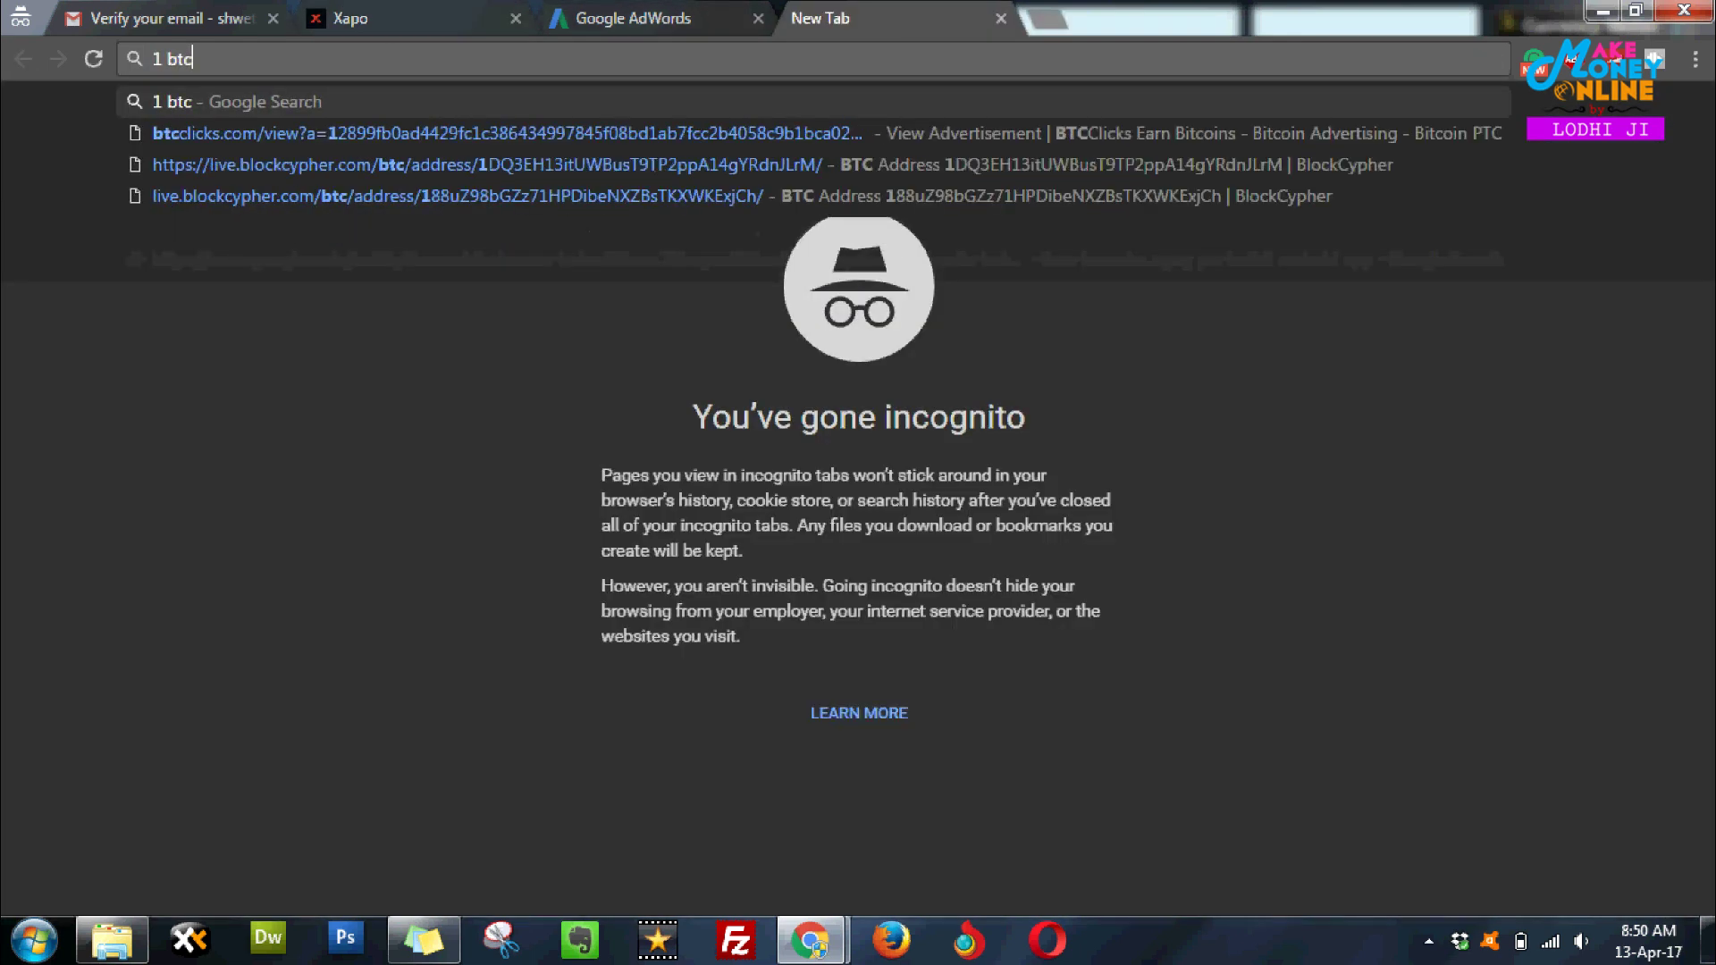
{"action": "type", "text": " in "}
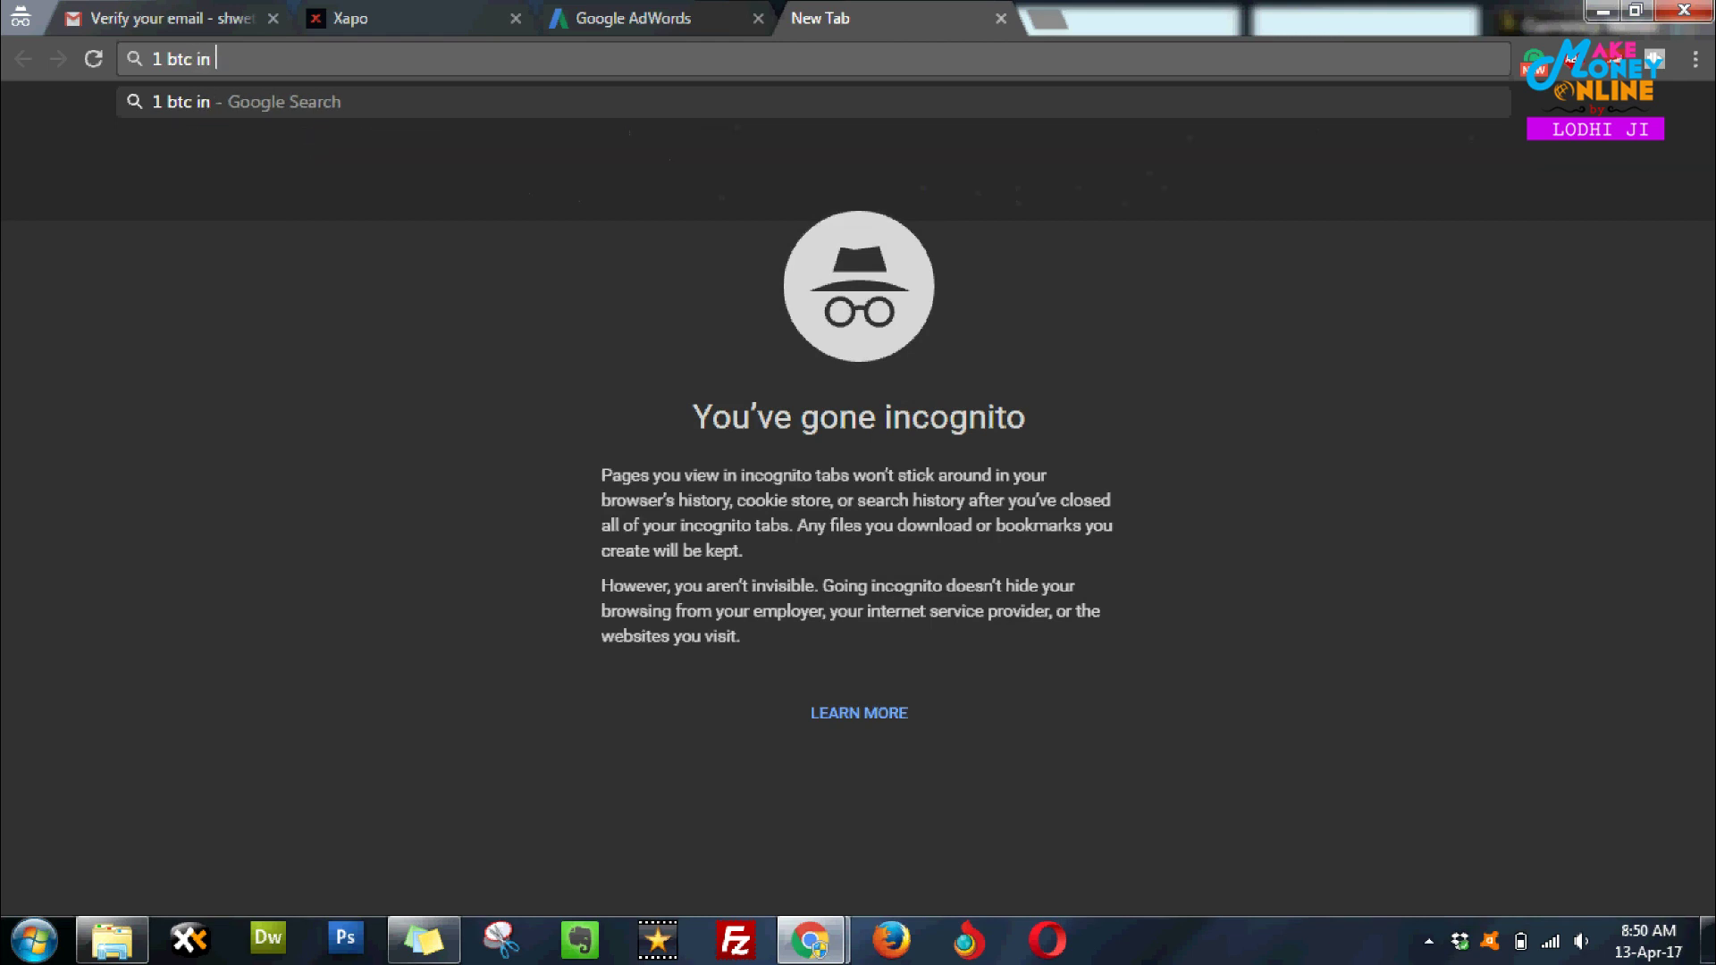
{"action": "type", "text": "usd"}
{"action": "key", "text": "Return"}
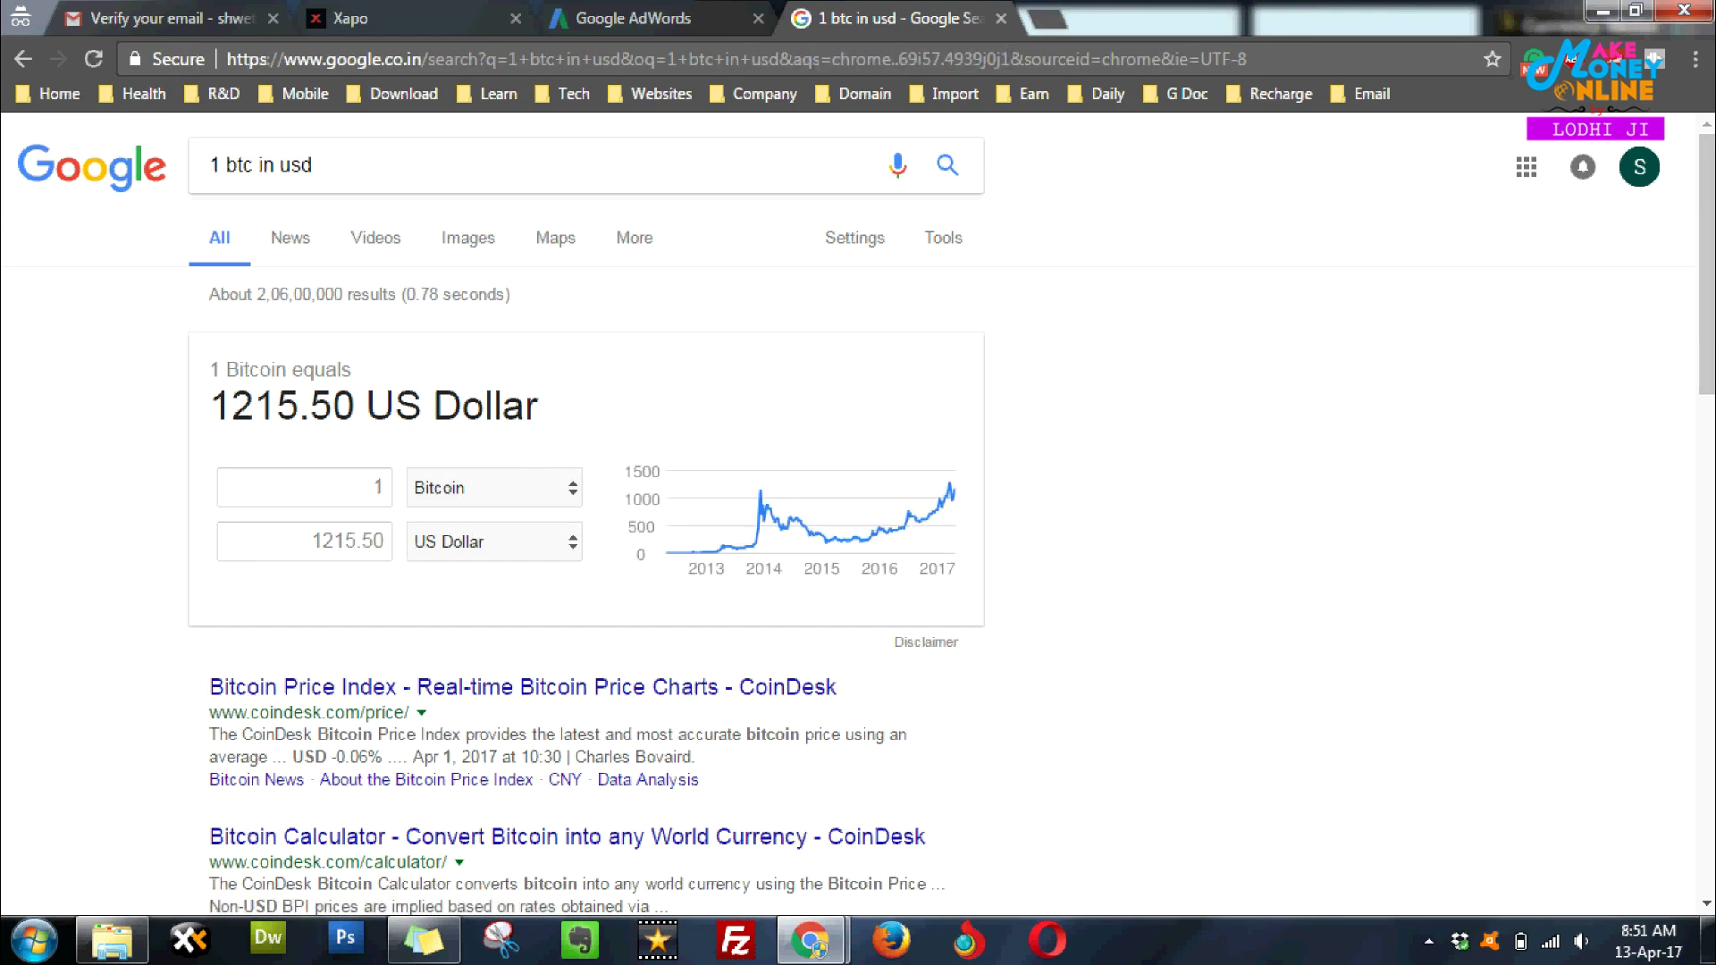
Step: Open the Zebpay website in another new tab
{"action": "key", "text": "ctrl+t"}
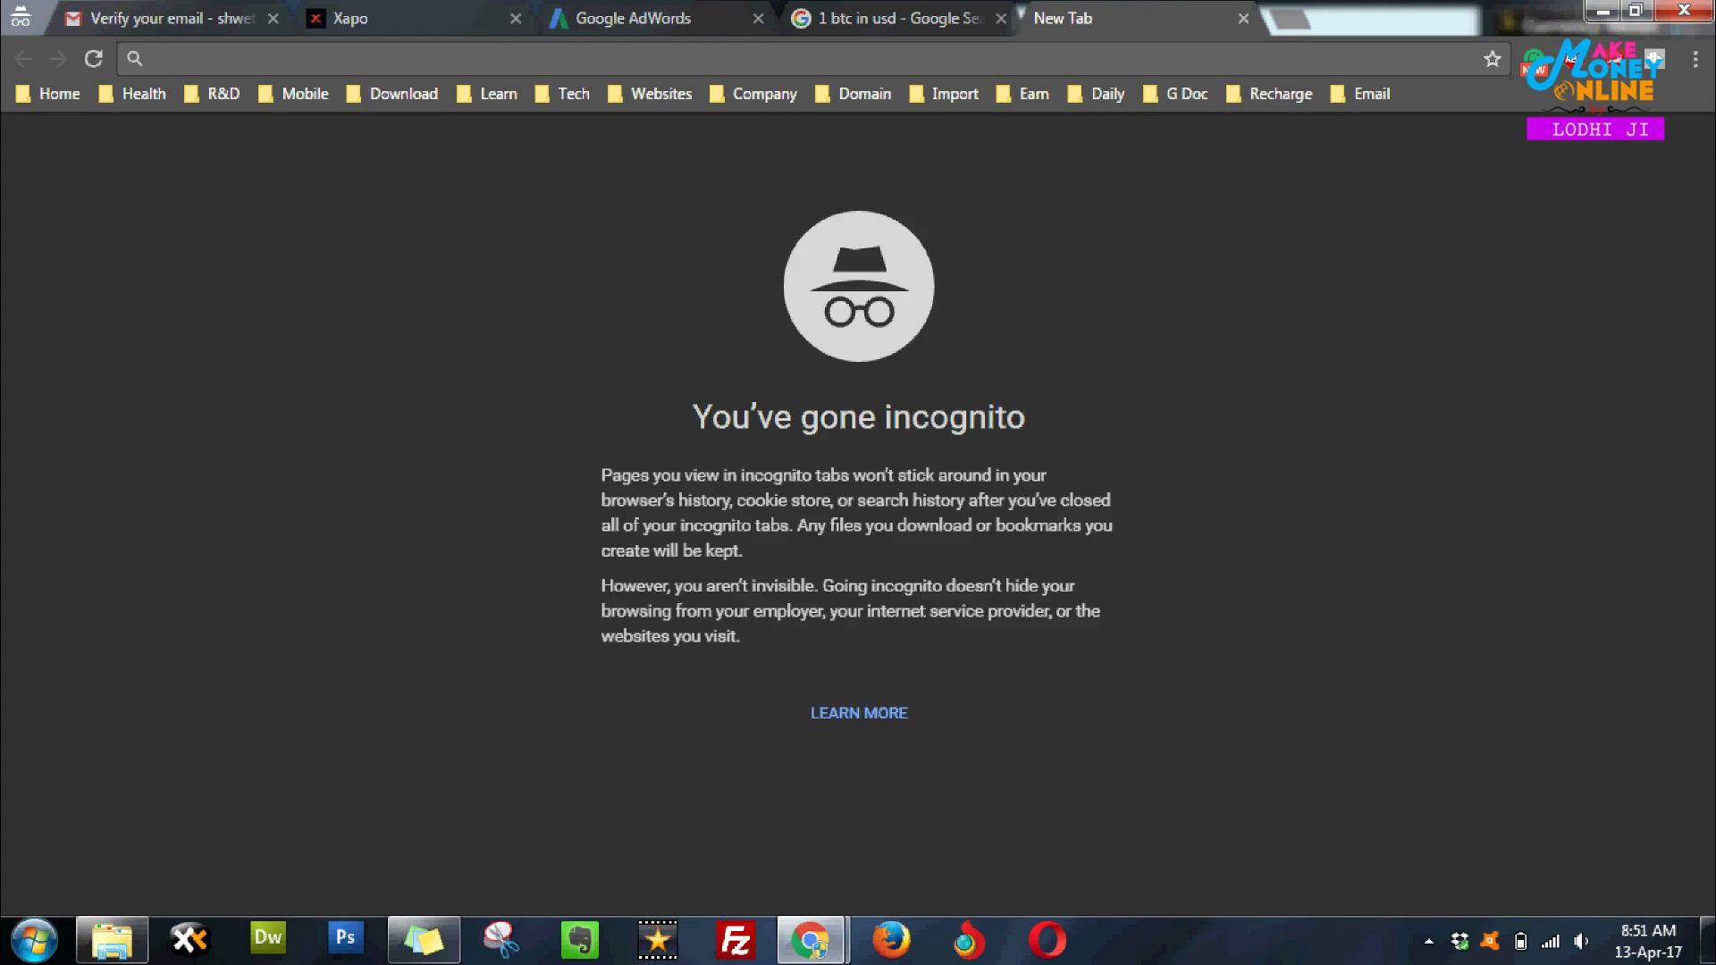
{"action": "type", "text": "zebpay"}
{"action": "key", "text": "Return"}
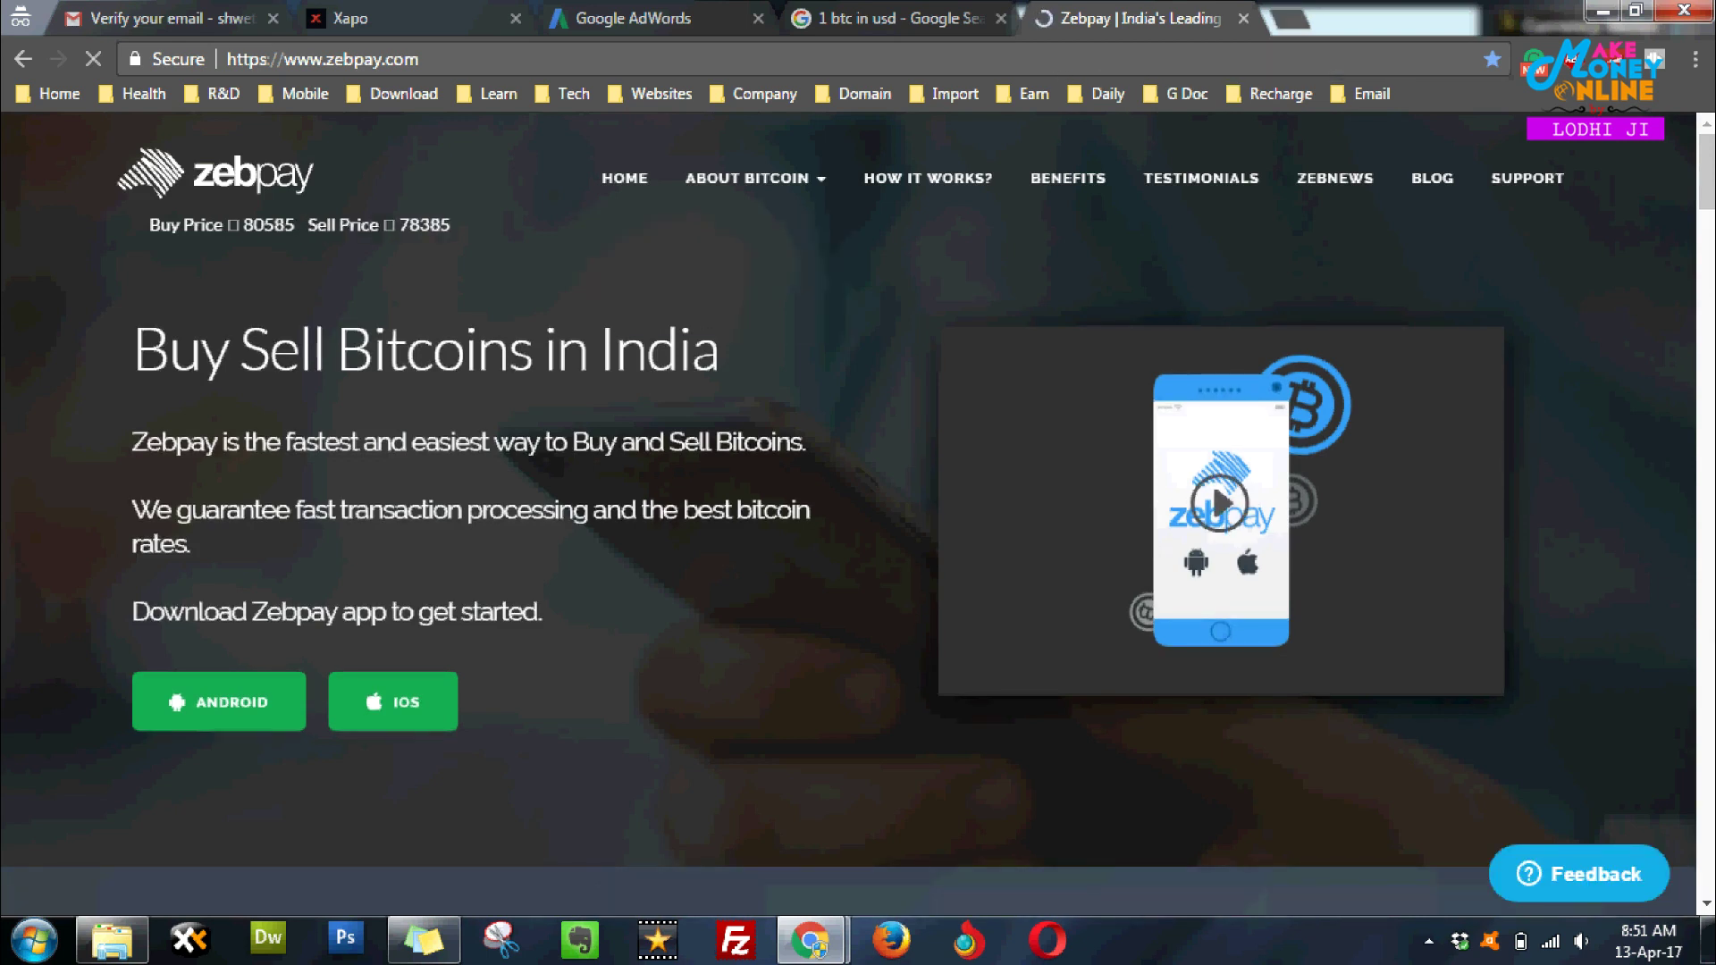
Step: Convert Zebpay's 80585 buy price with a '80585 inr in usd' search, then return to Xapo
{"action": "double_click", "coordinate": [268, 225]}
{"action": "key", "text": "ctrl+c"}
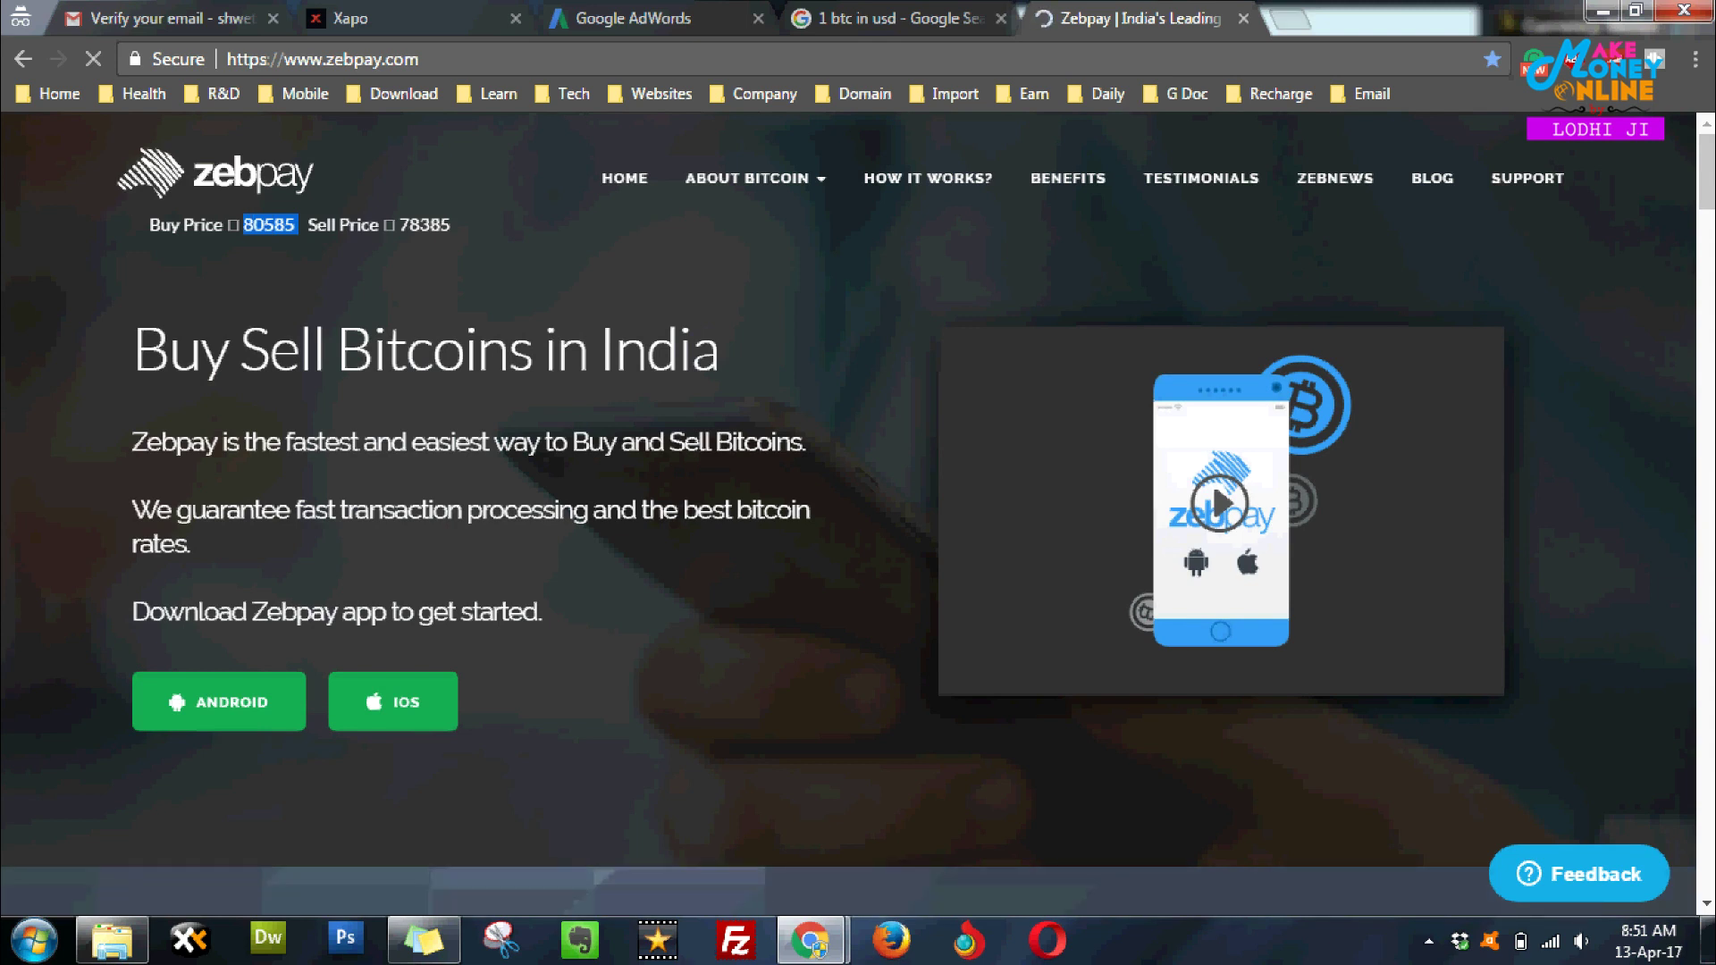
{"action": "key", "text": "ctrl+t"}
{"action": "key", "text": "ctrl+v"}
{"action": "type", "text": "inr in usd"}
{"action": "key", "text": "Return"}
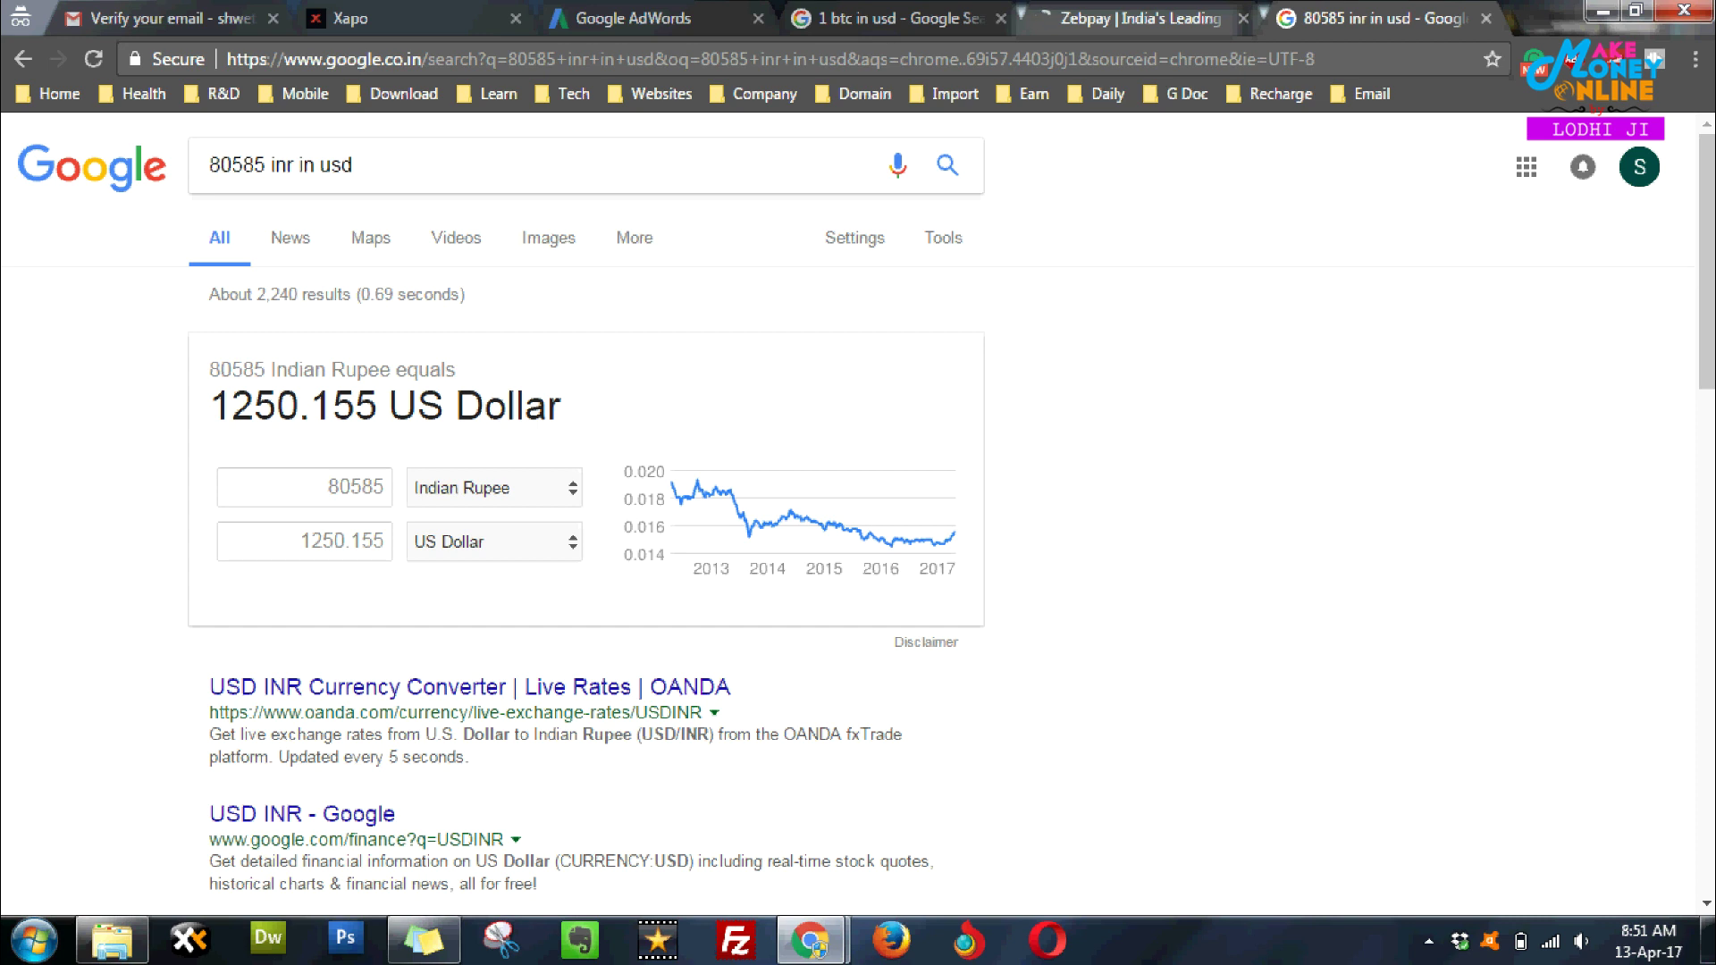
{"action": "key", "text": "ctrl+2"}
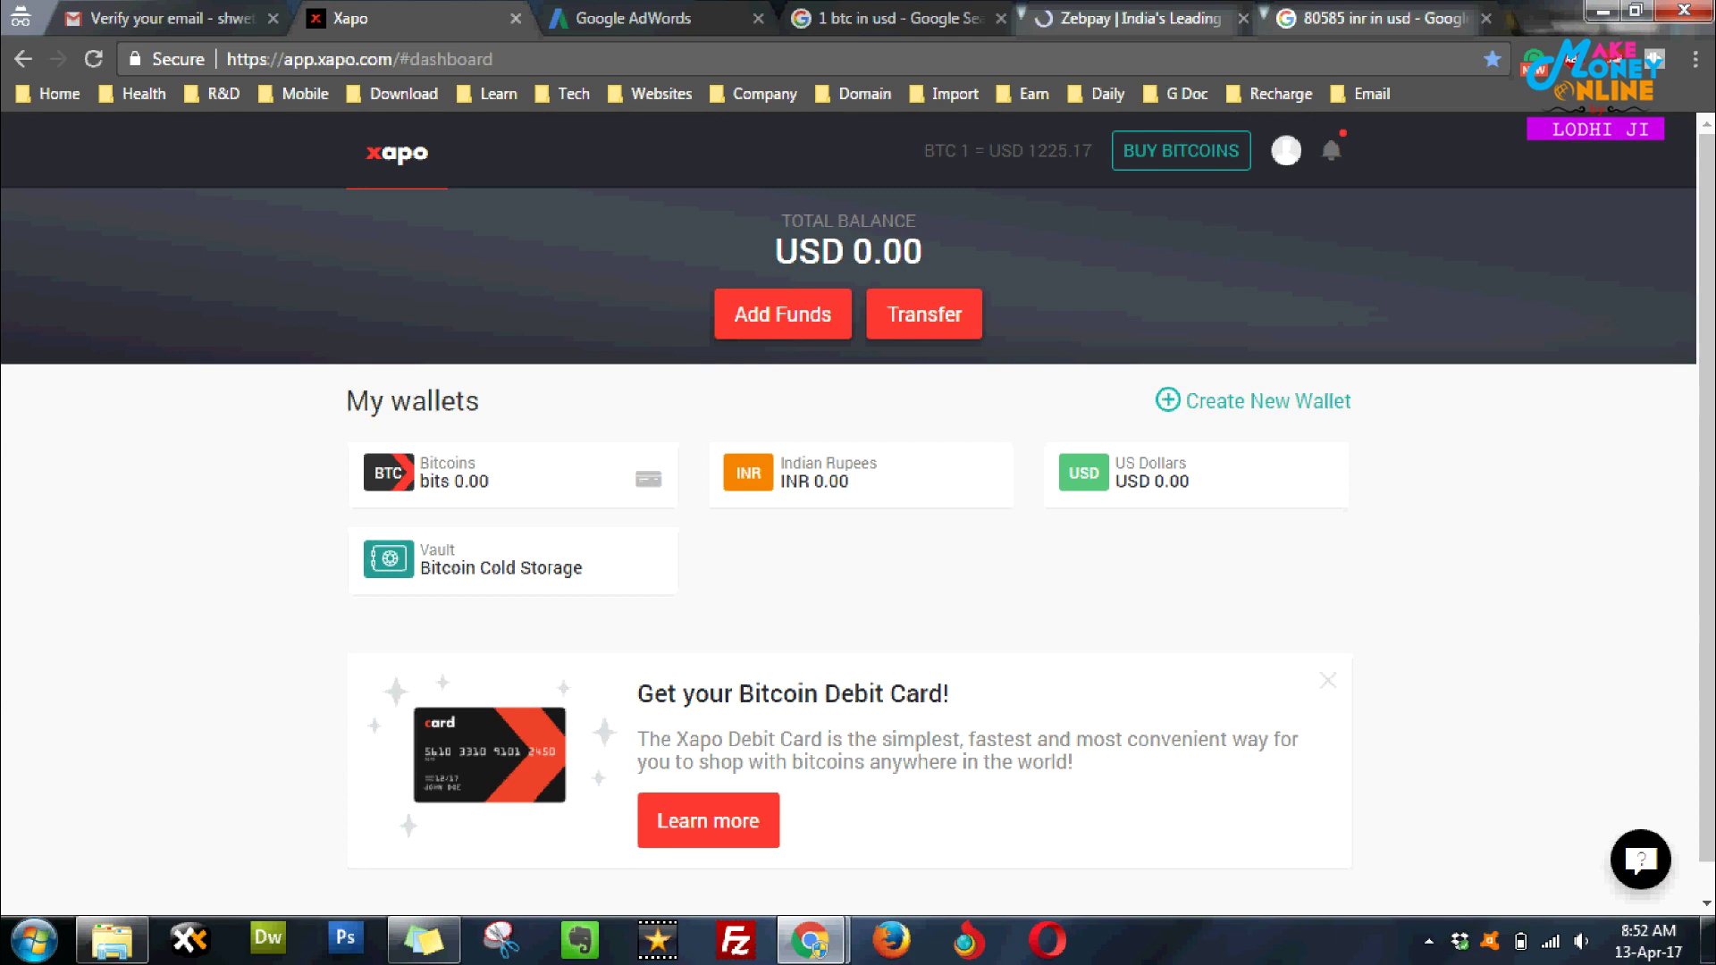
Step: Open the Bitcoins wallet card and bring up its Verify Mobile Number dialog
{"action": "left_click_drag", "start_coordinate": [348, 401], "coordinate": [480, 402]}
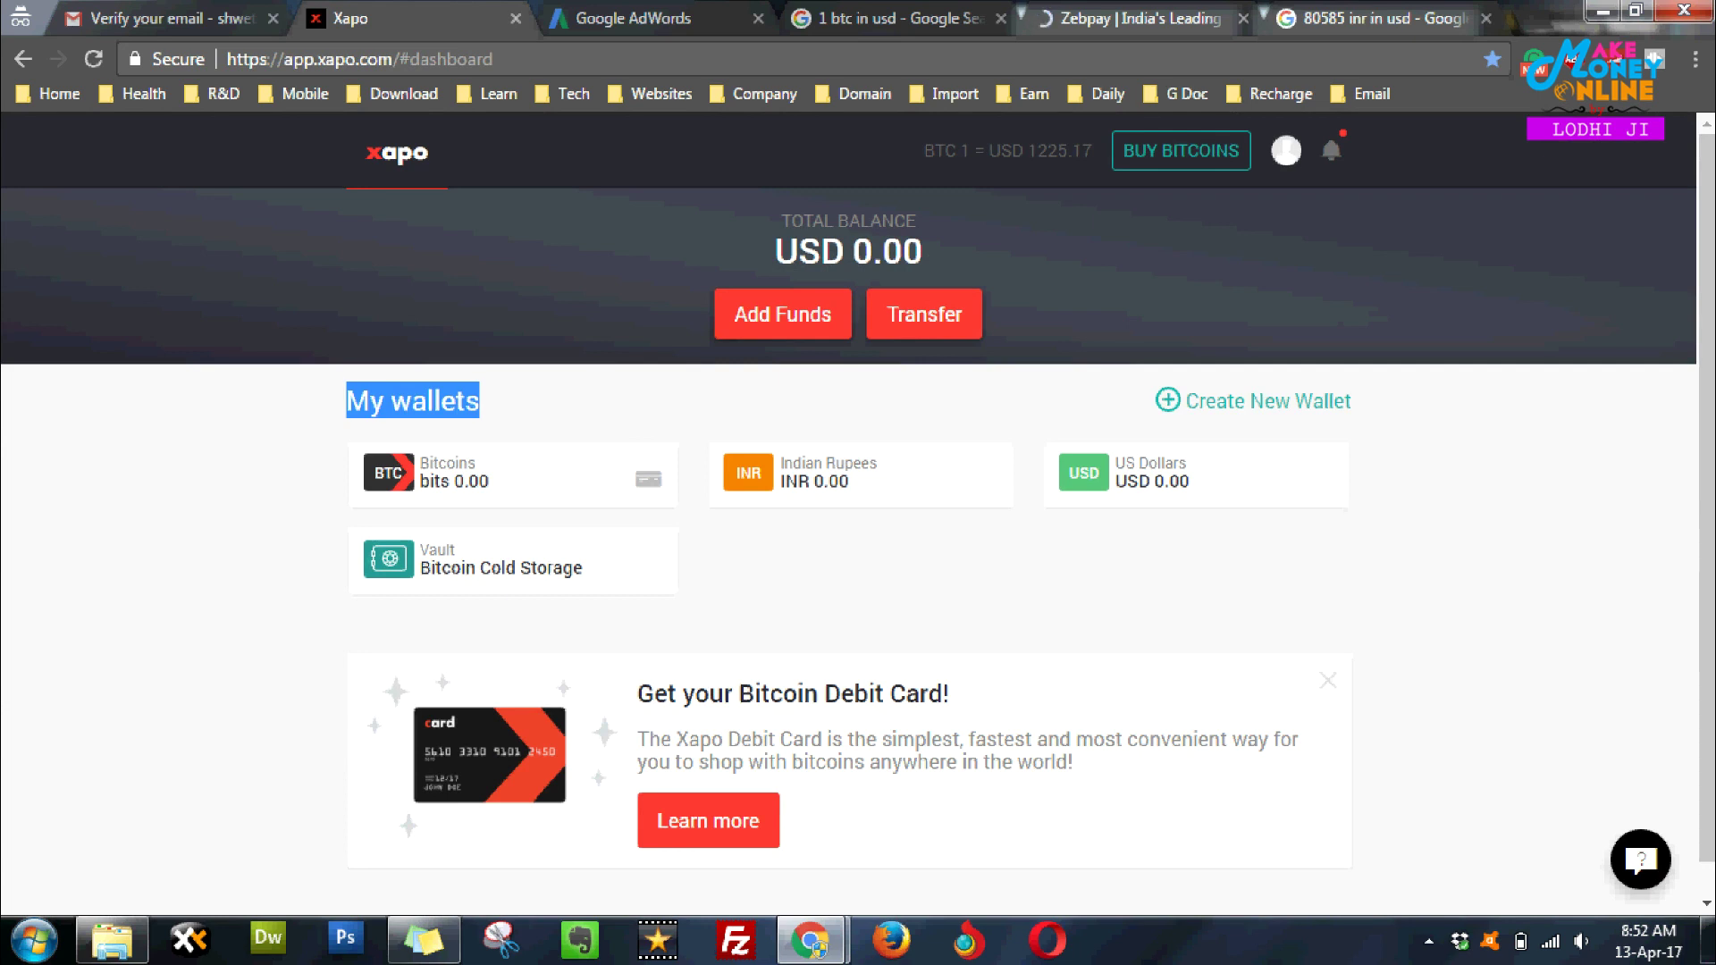
{"action": "left_click", "coordinate": [480, 402]}
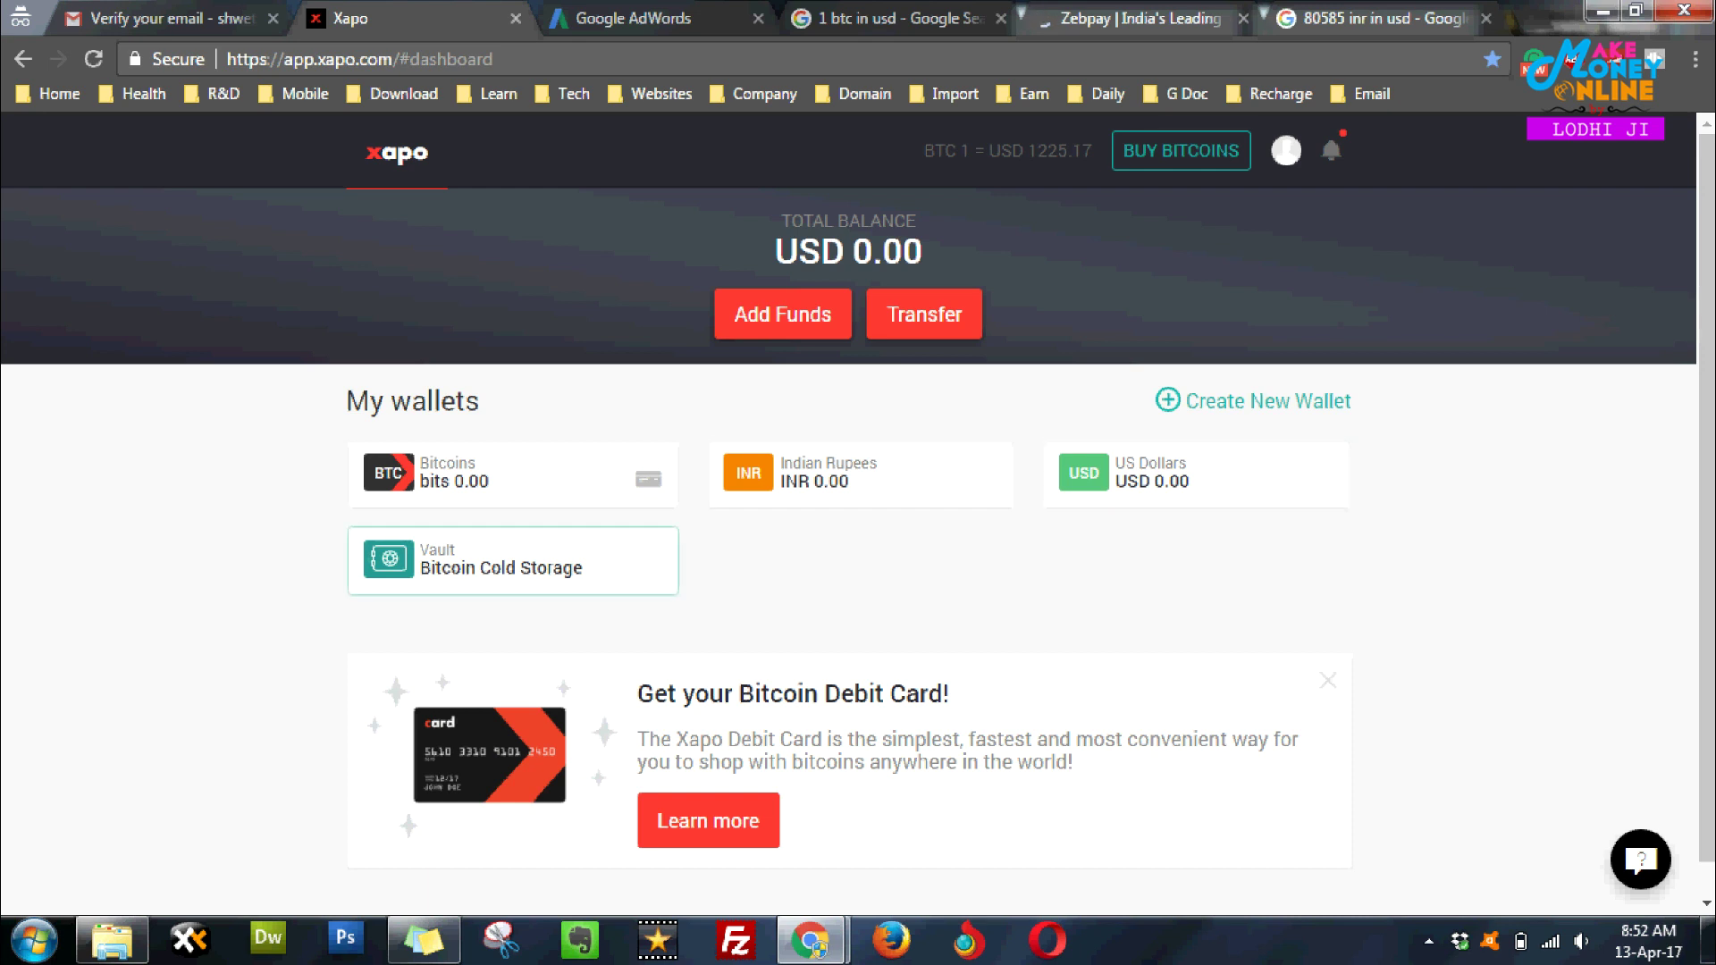
{"action": "left_click", "coordinate": [514, 475]}
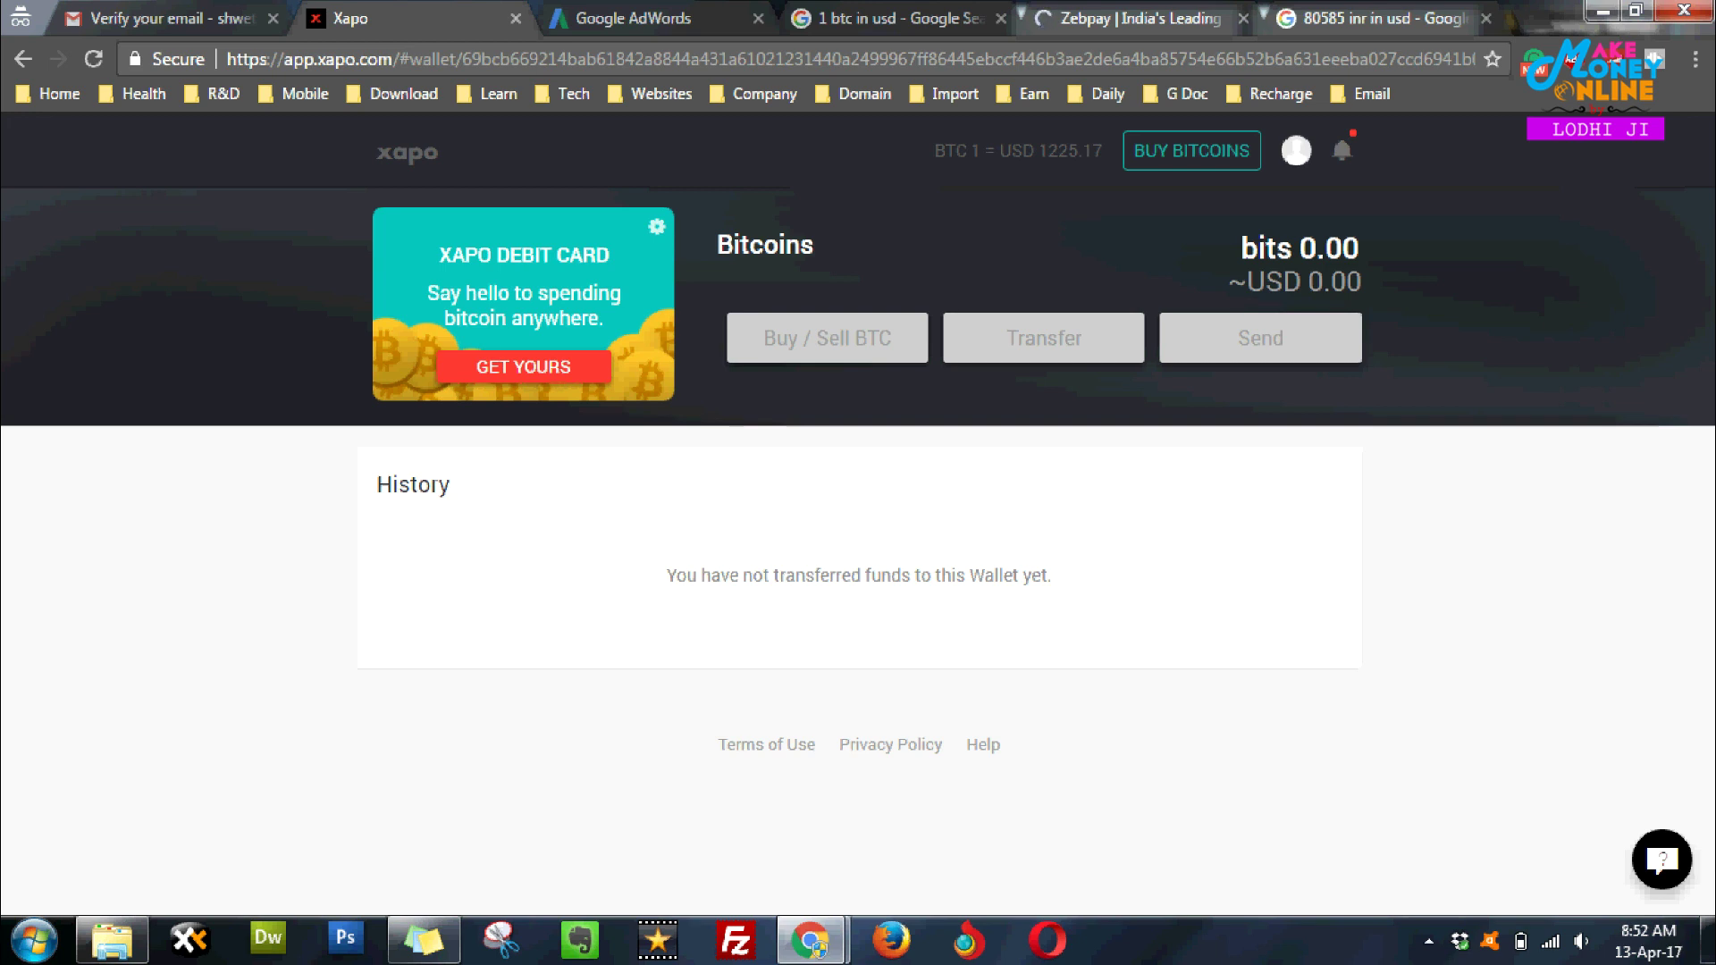
{"action": "left_click", "coordinate": [657, 227]}
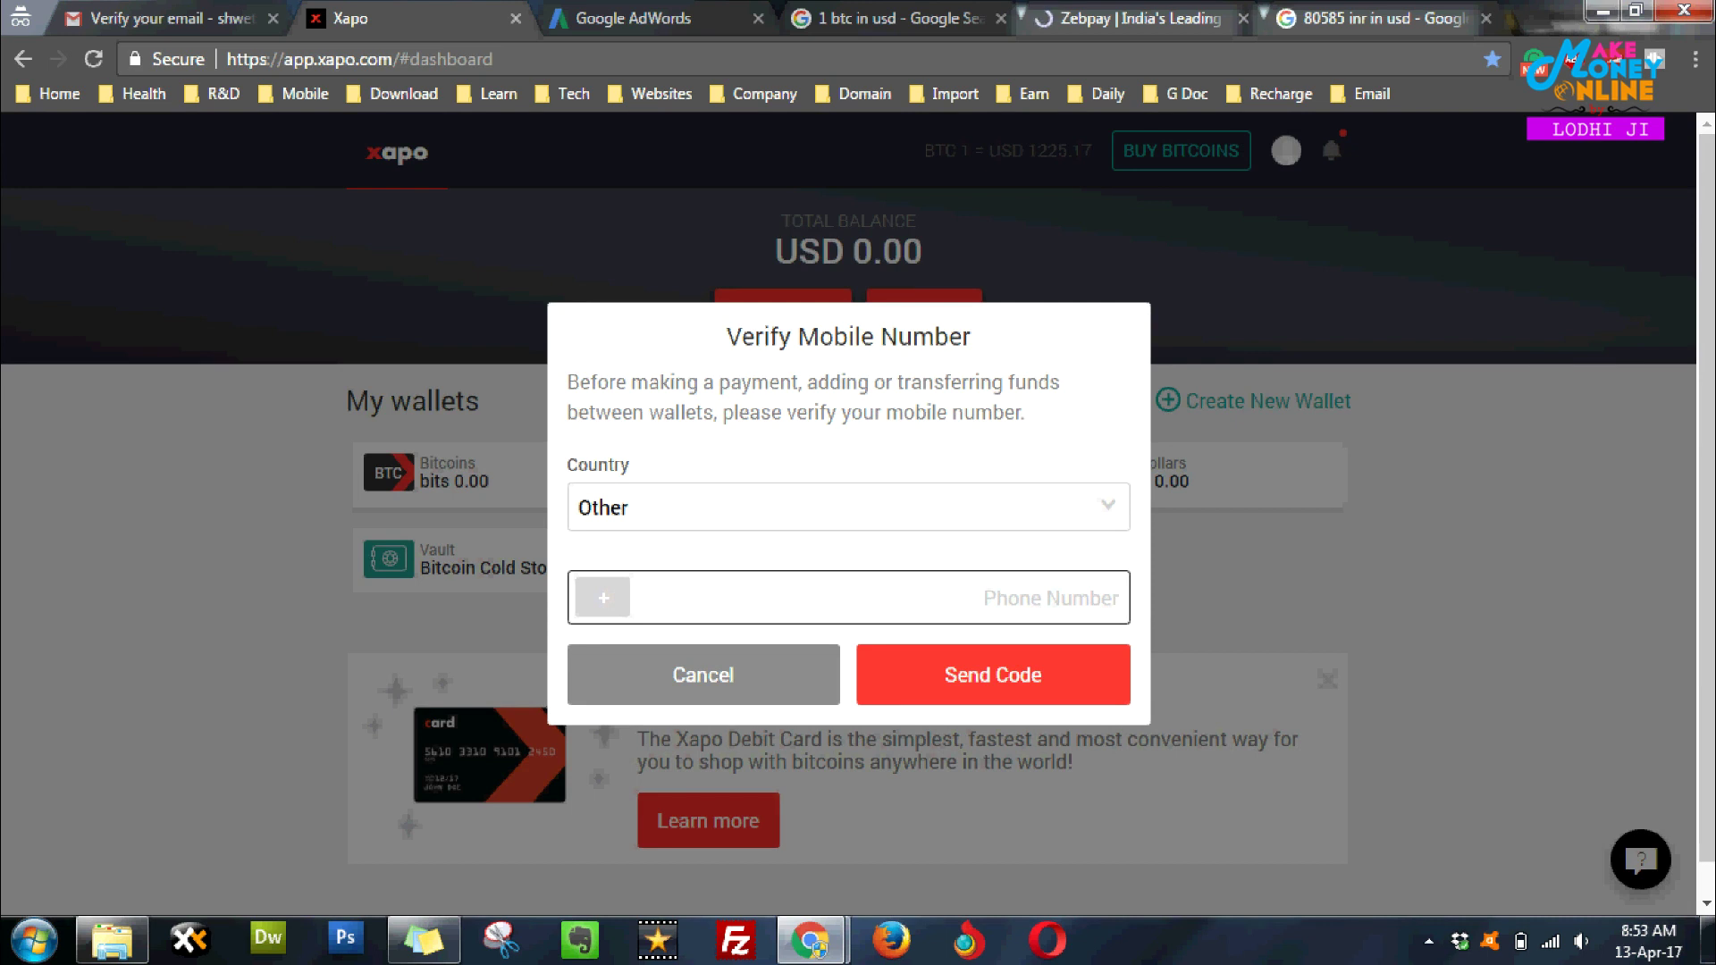
Step: Choose India as the country, then enter and submit the received verification code
{"action": "left_click", "coordinate": [849, 507]}
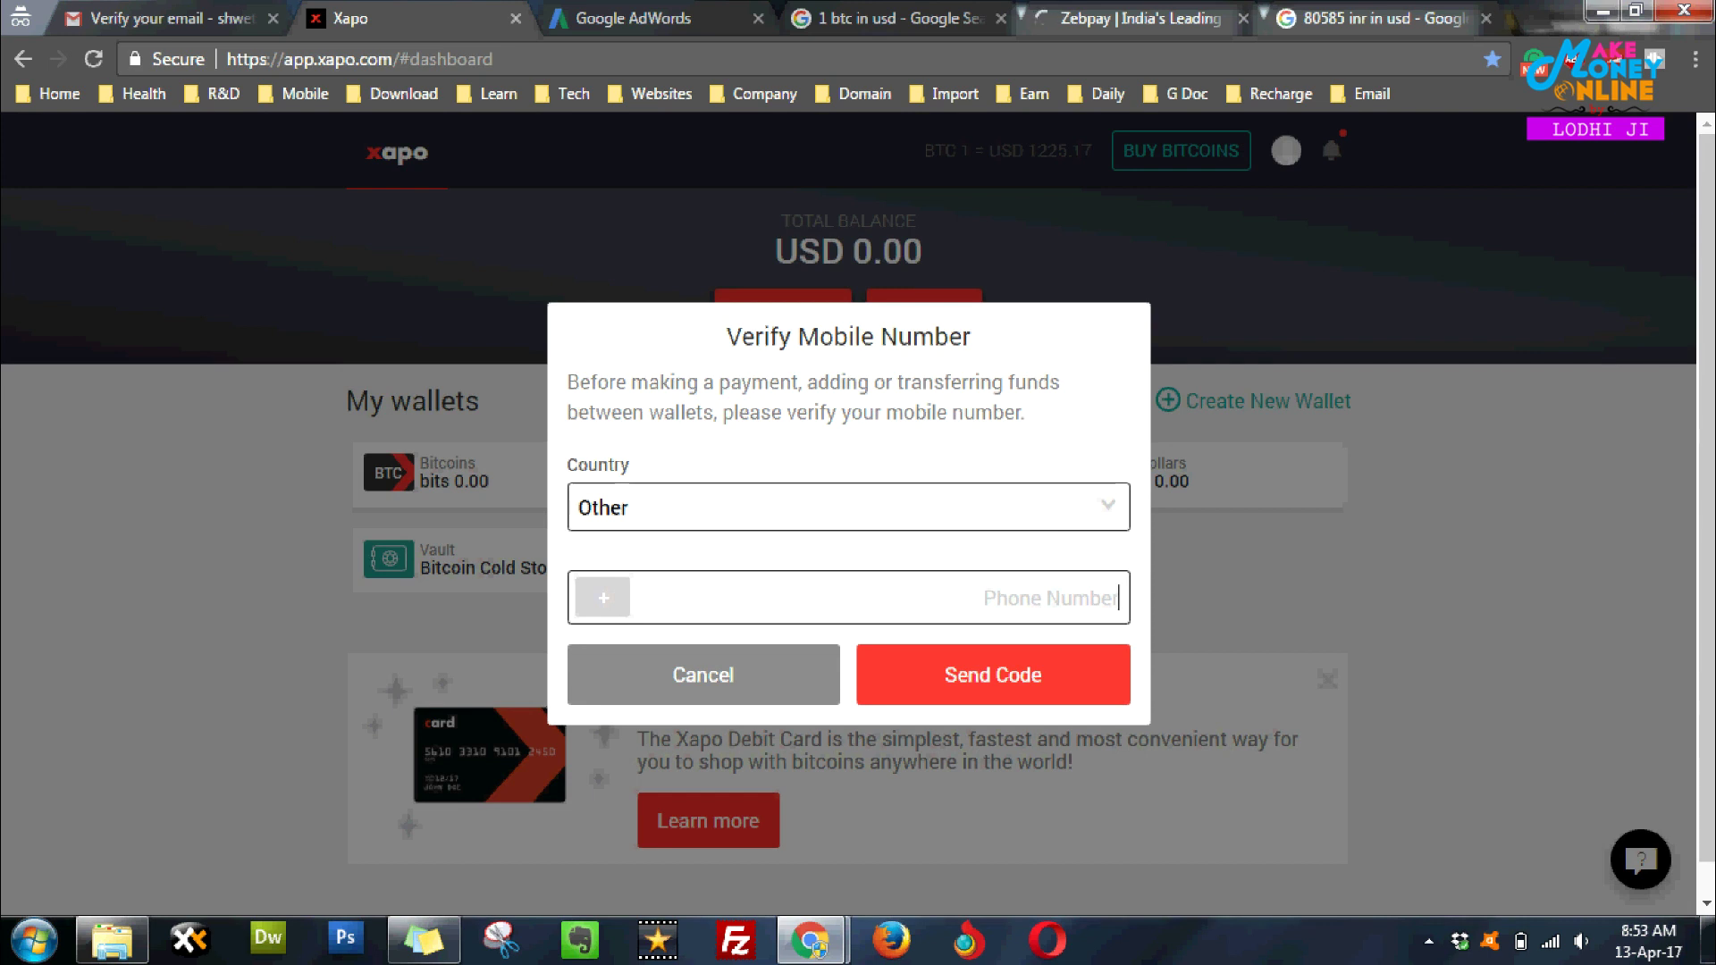
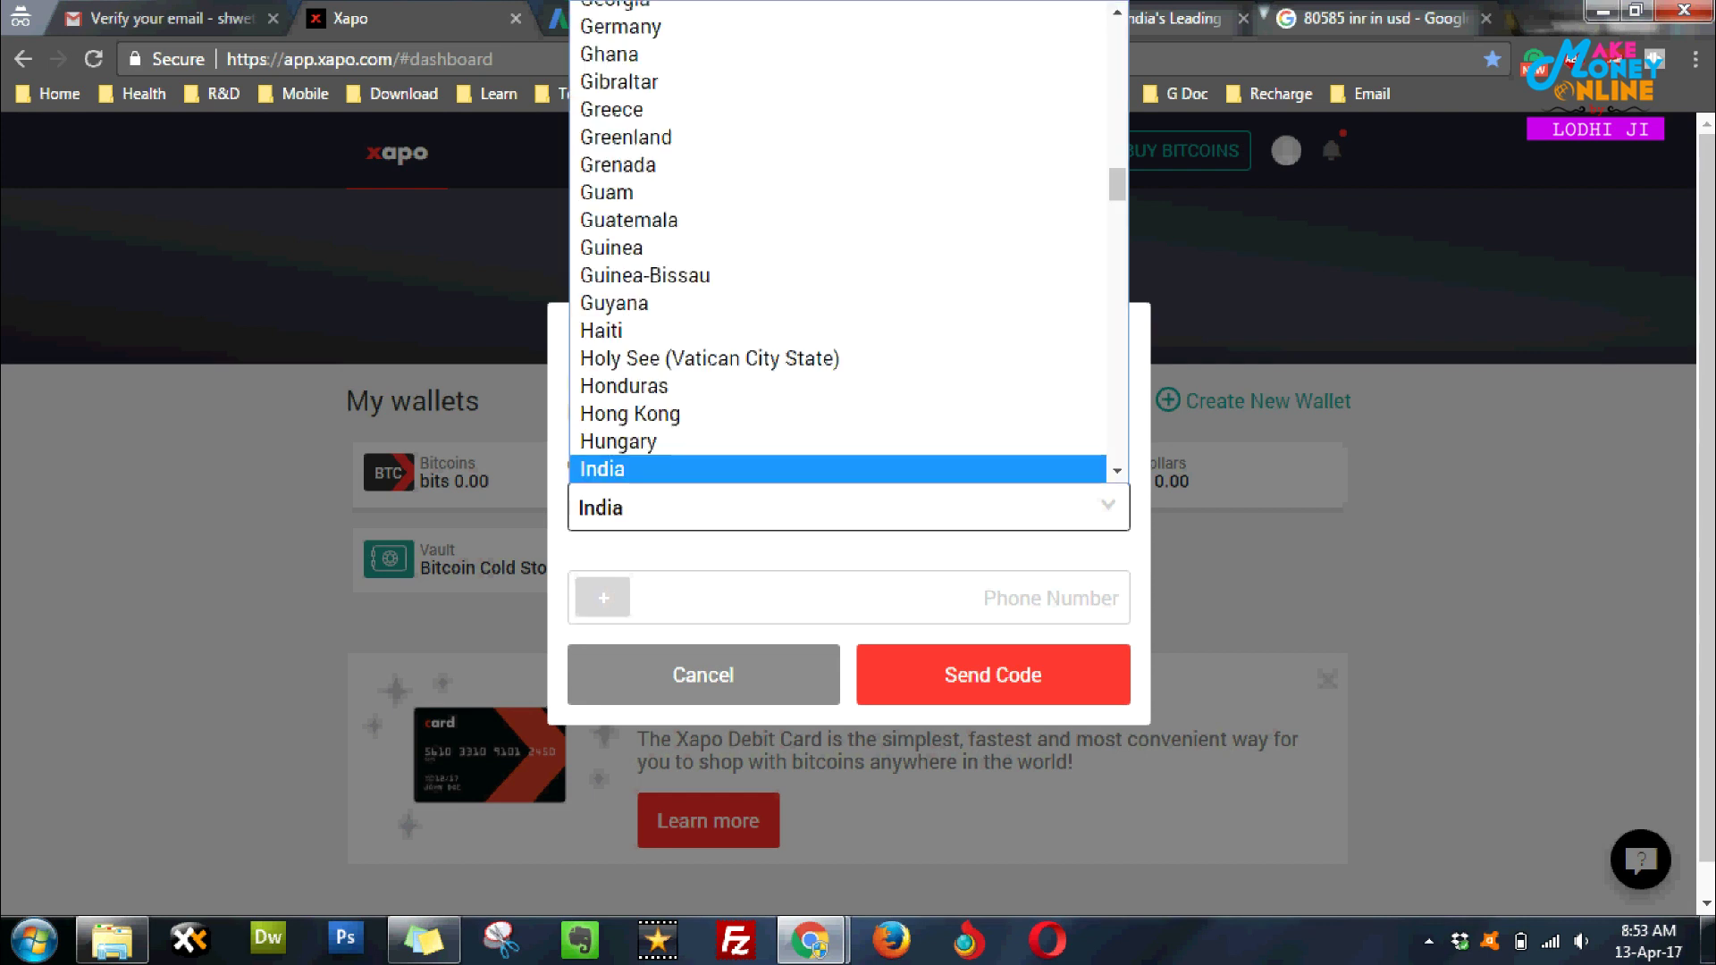
{"action": "key", "text": "Tab"}
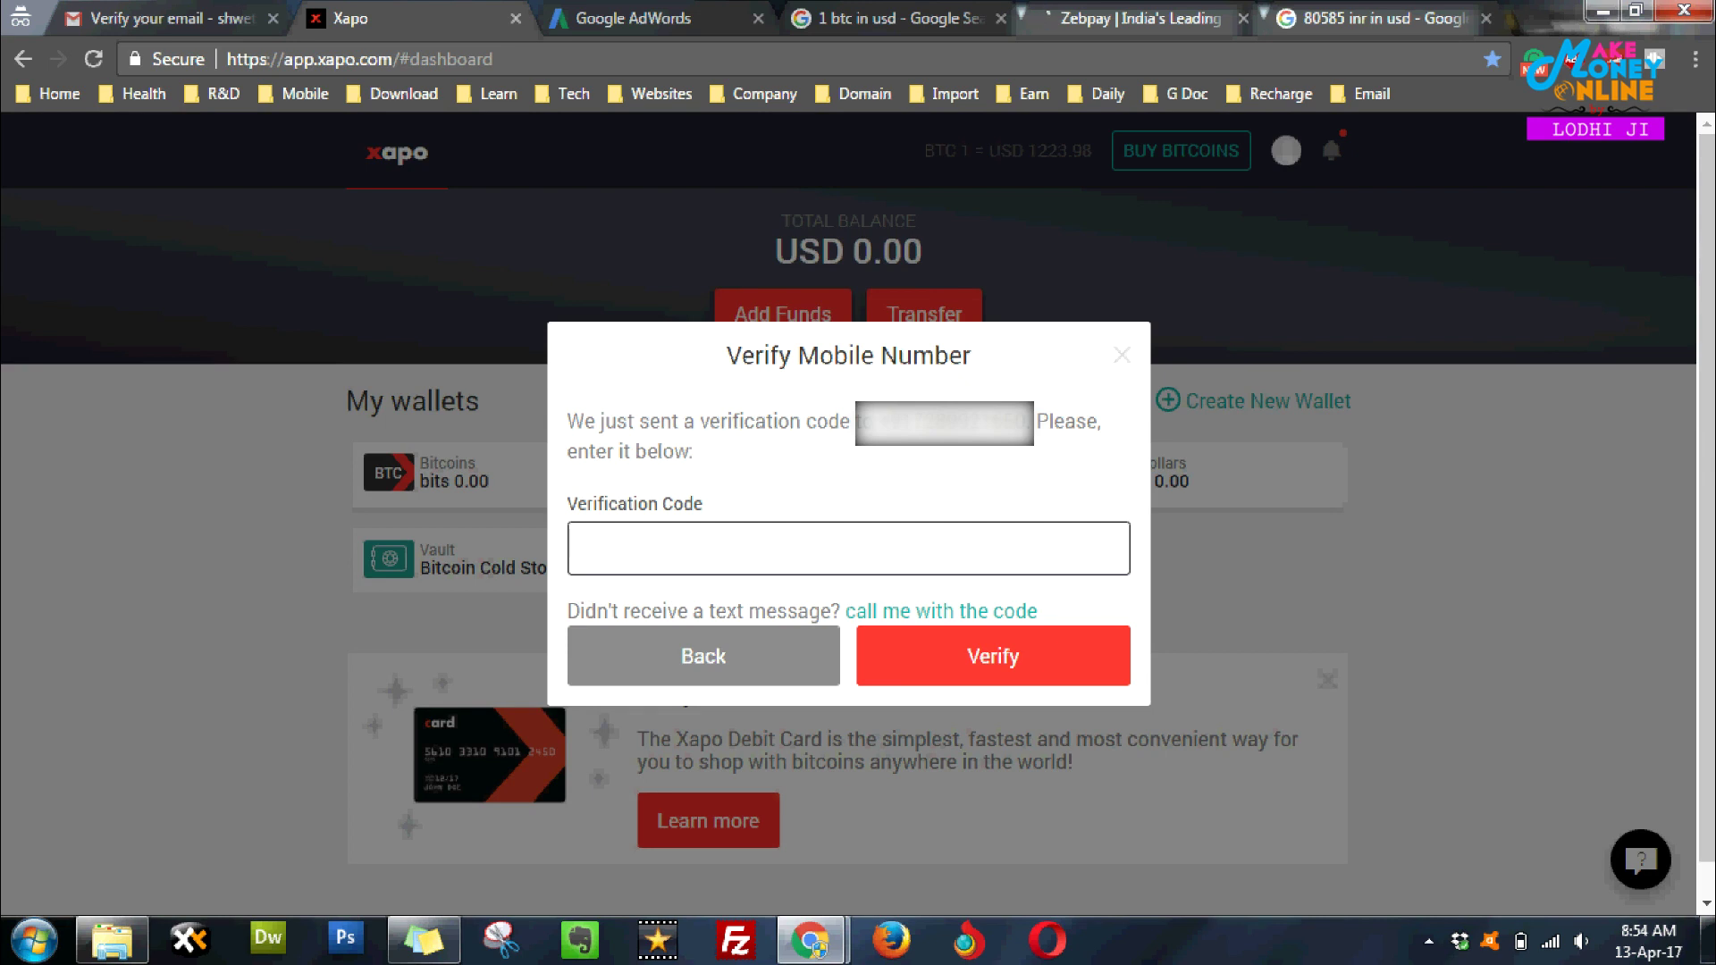
{"action": "key", "text": "Return"}
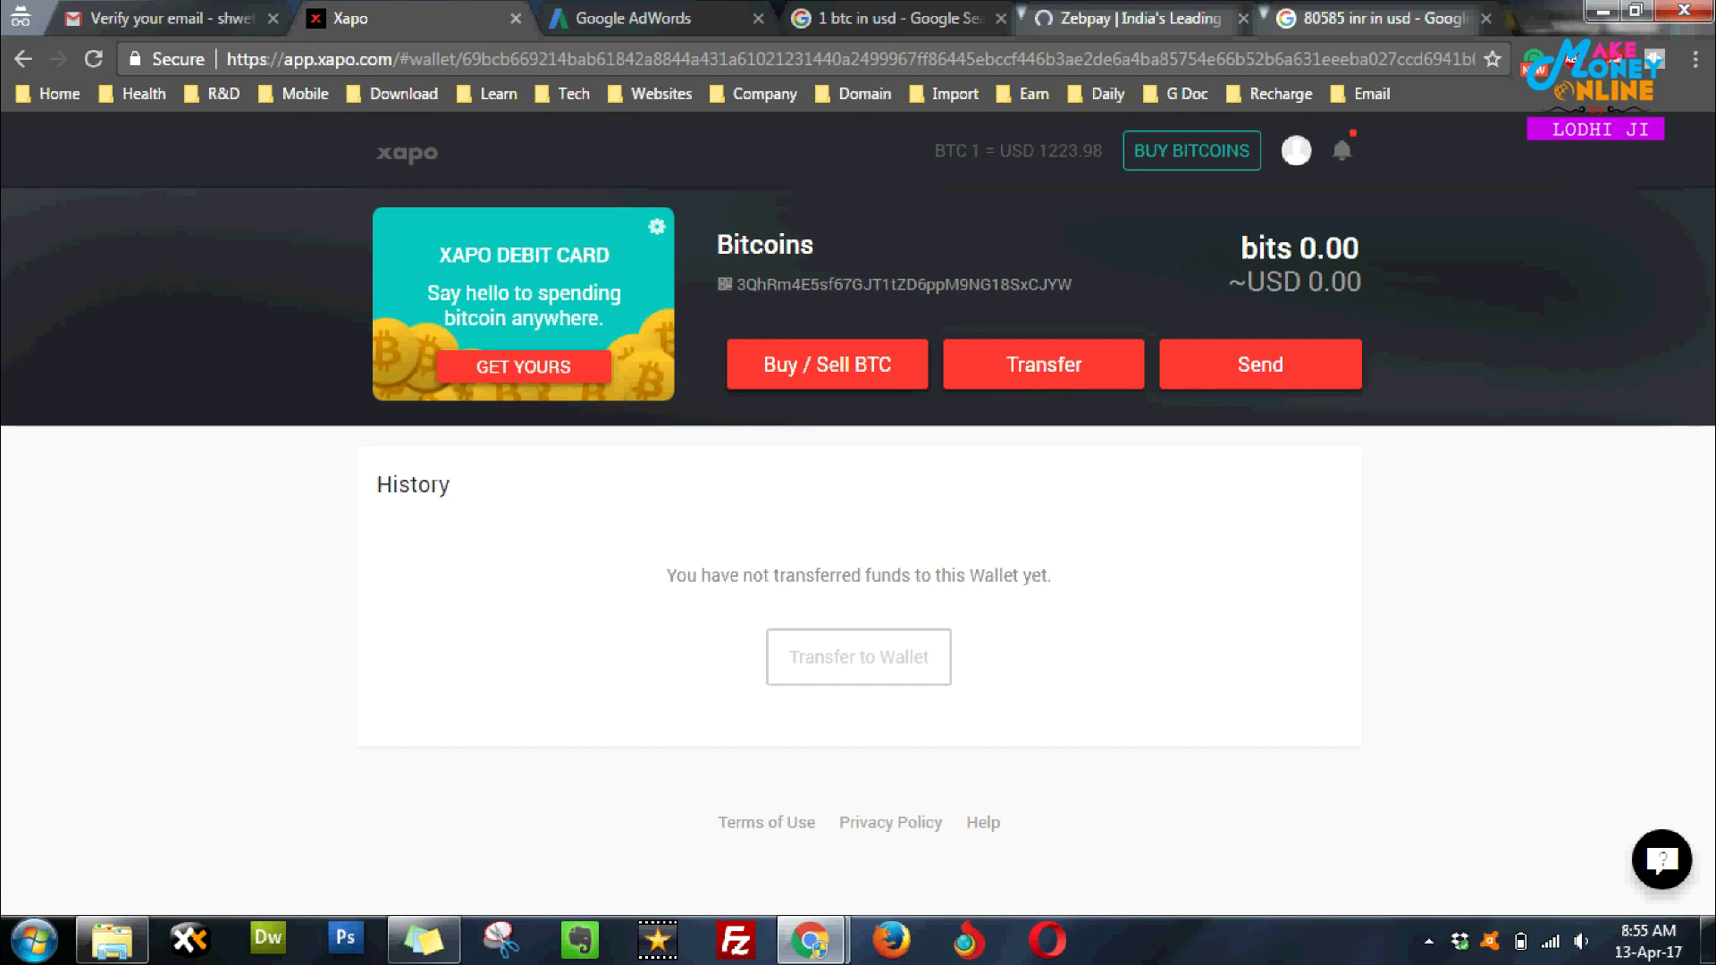
Step: Highlight the bits 0.00 balance and wallet address, then go back to the dashboard
{"action": "left_click_drag", "start_coordinate": [1366, 249], "coordinate": [746, 285]}
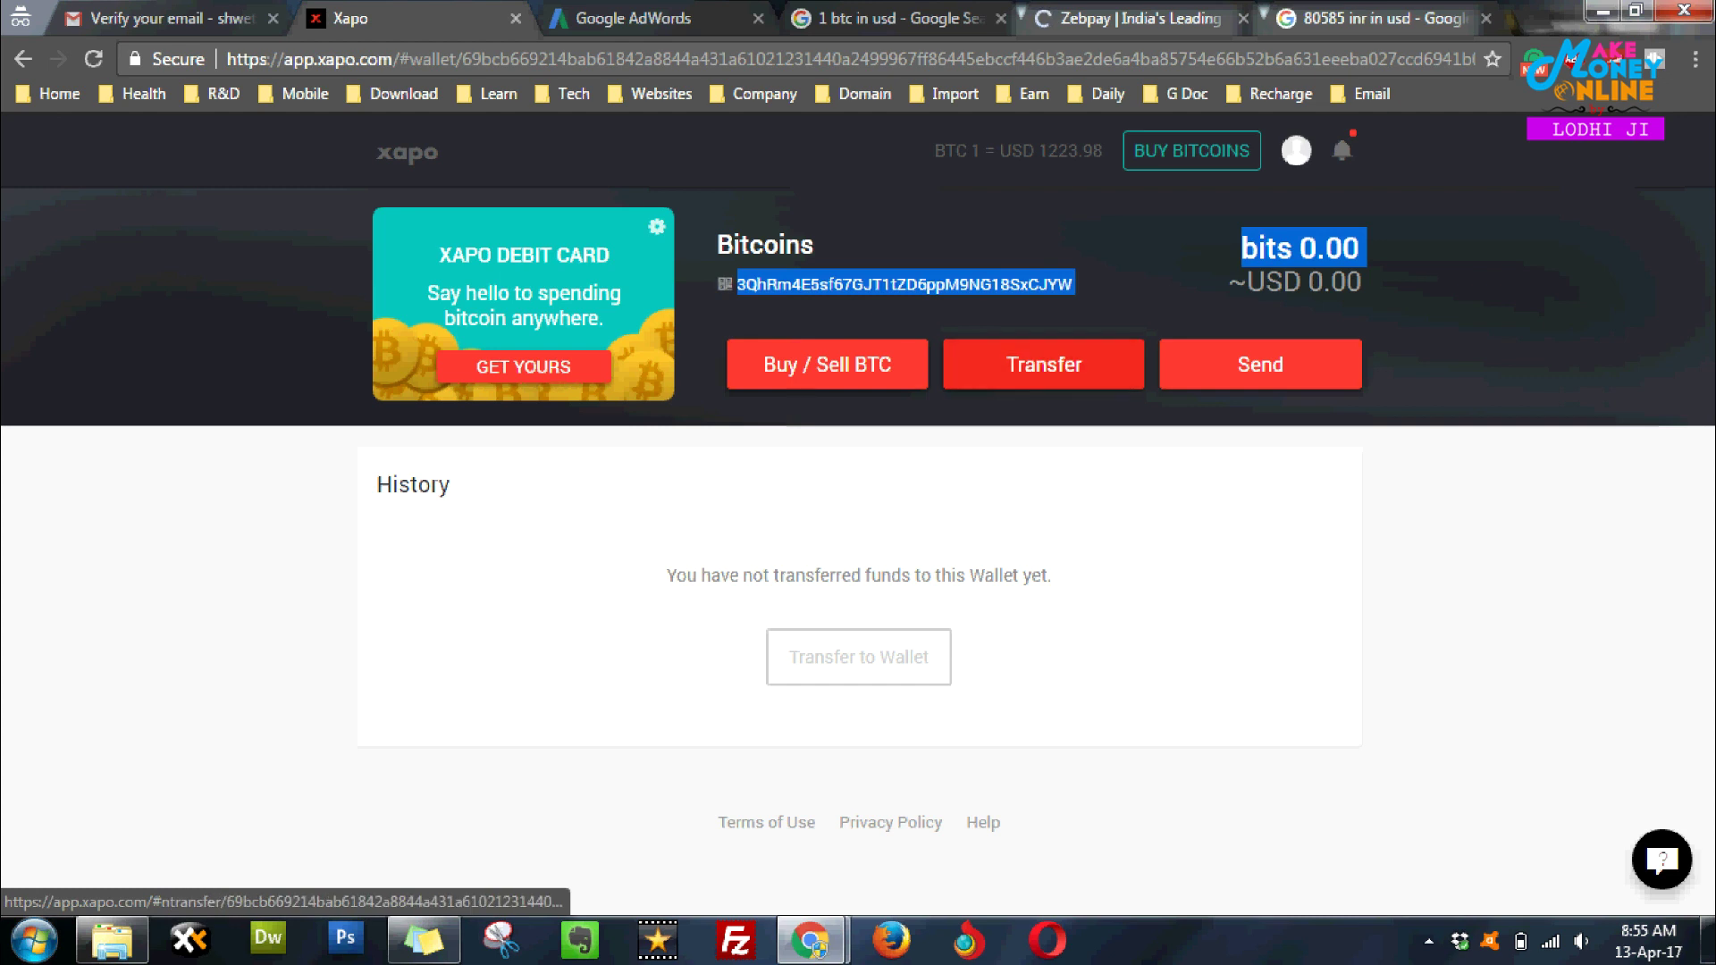
{"action": "left_click", "coordinate": [565, 891]}
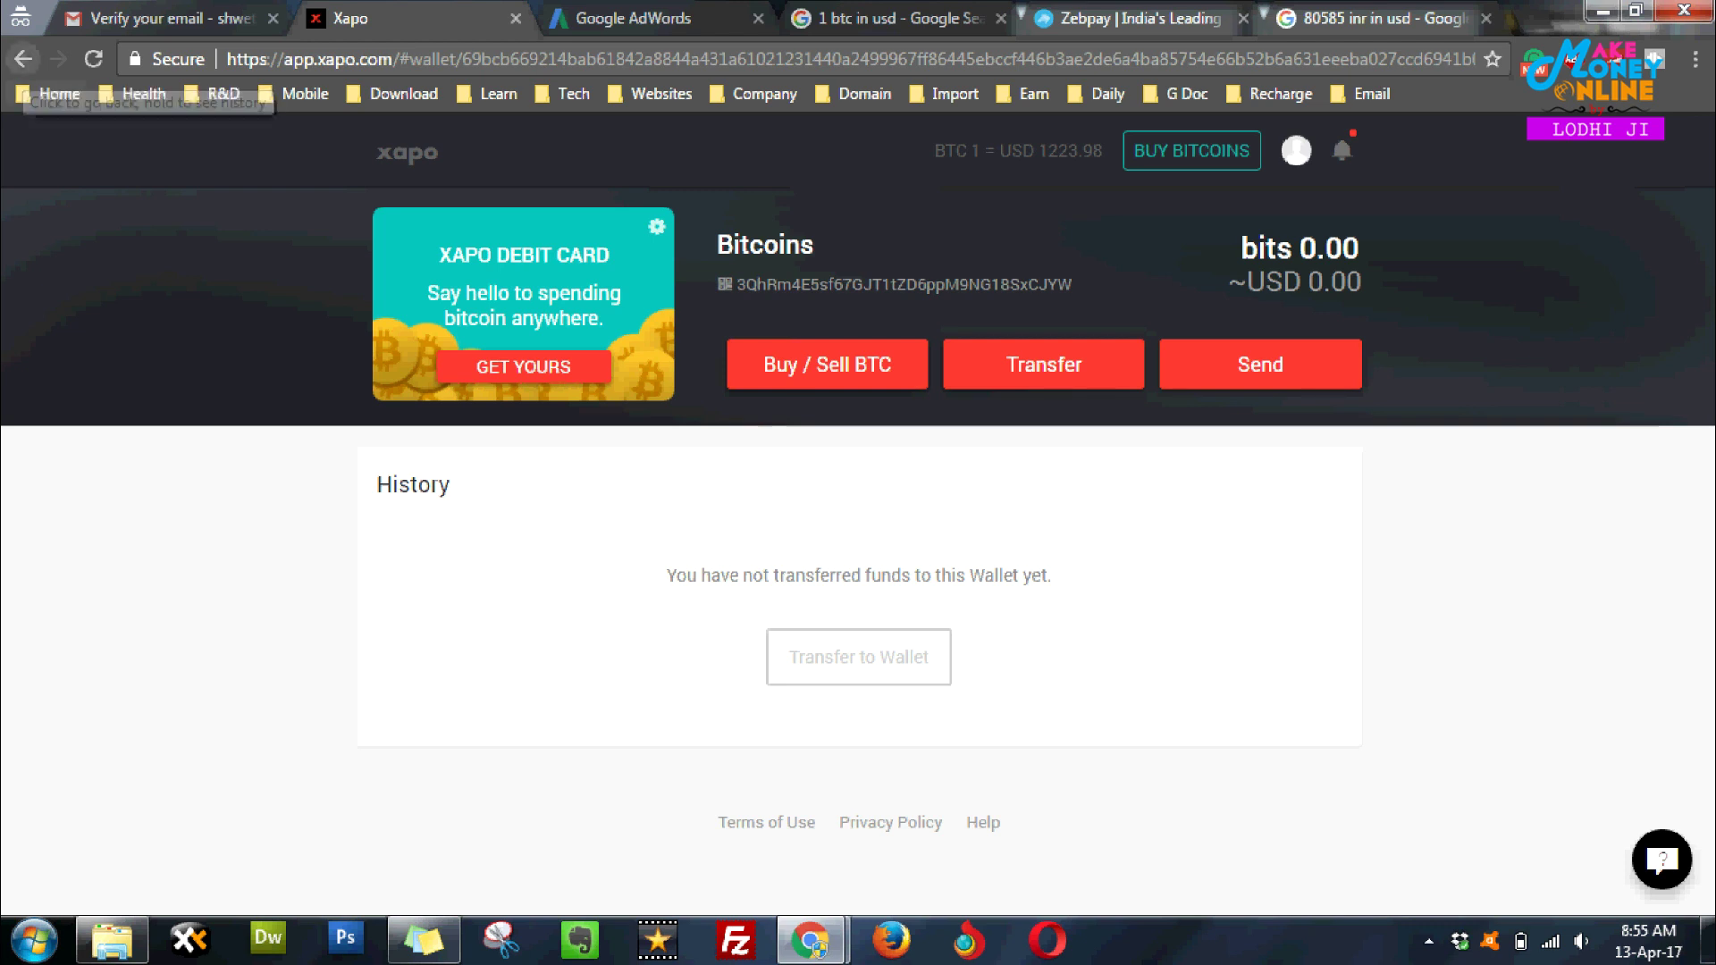
{"action": "key", "text": "alt+Left"}
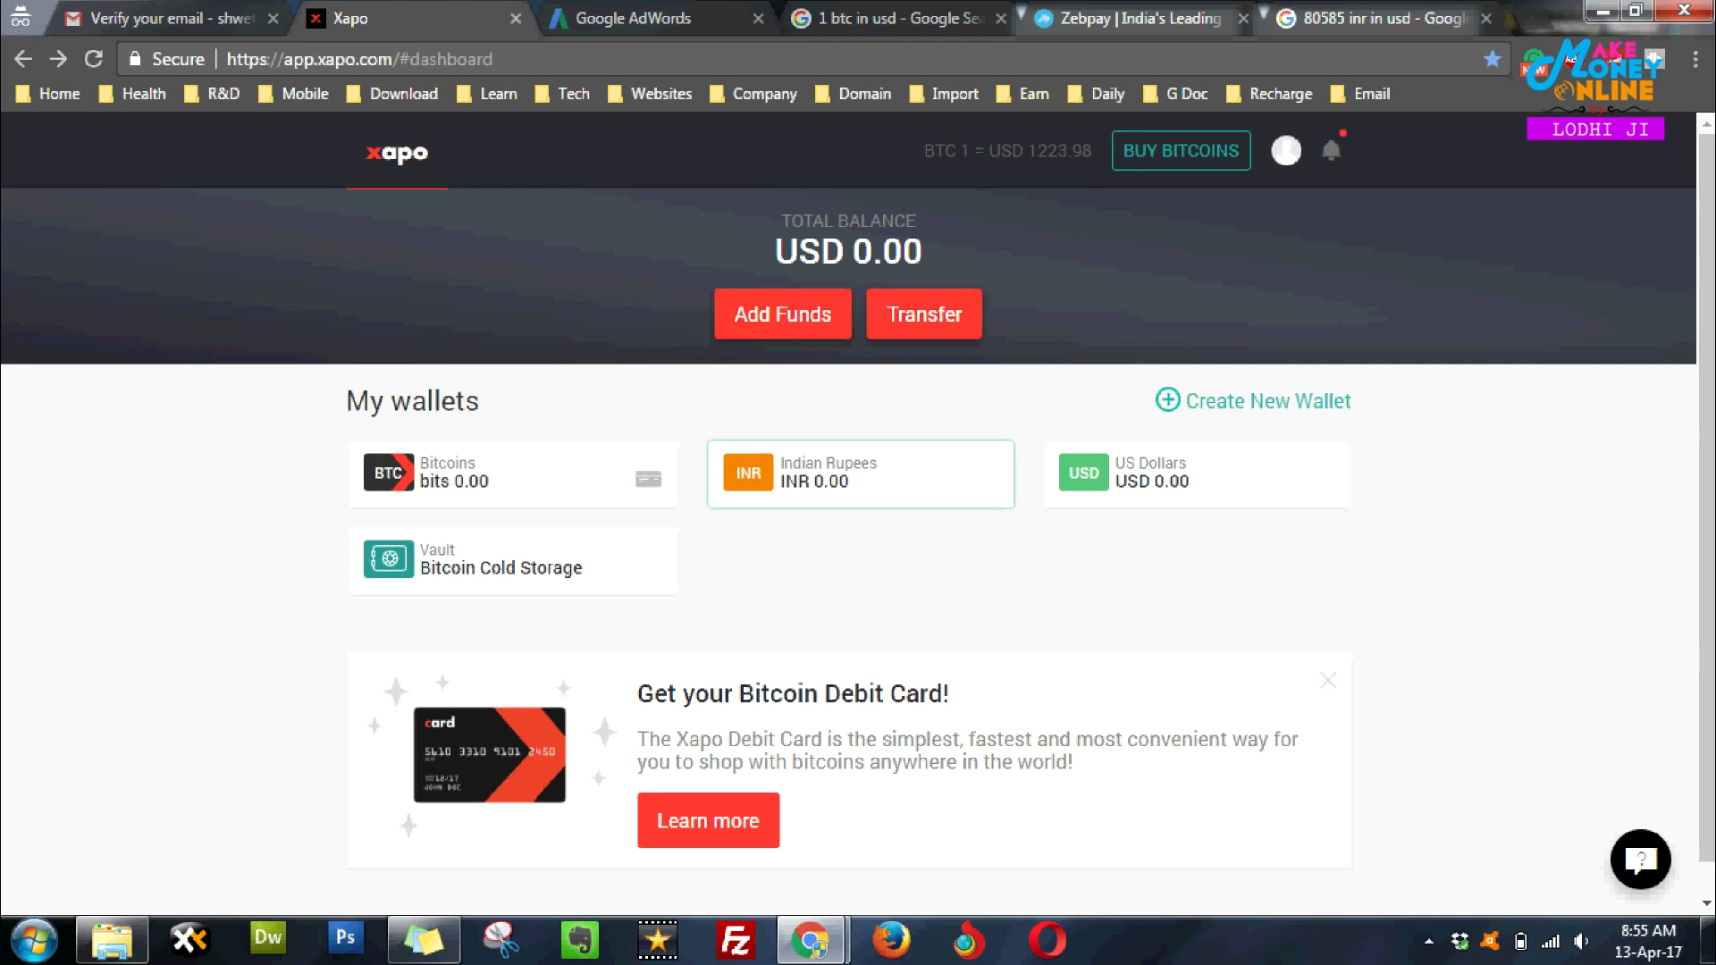
{"action": "left_click", "coordinate": [860, 474]}
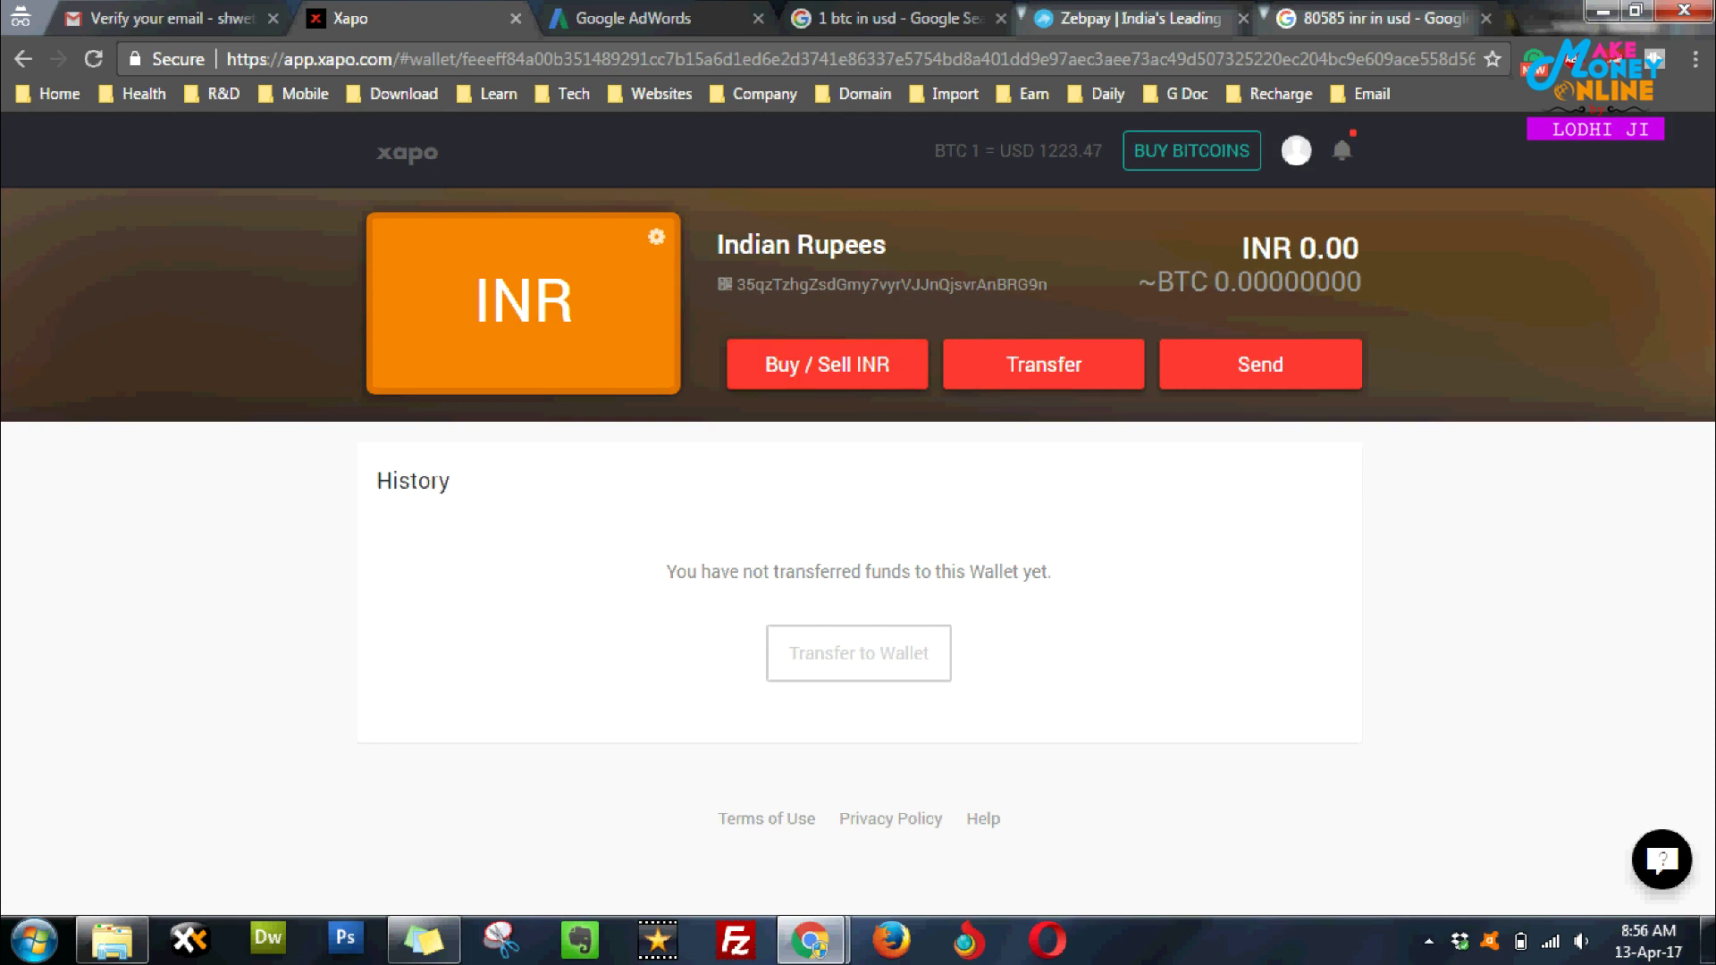
{"action": "key", "text": "alt+Left"}
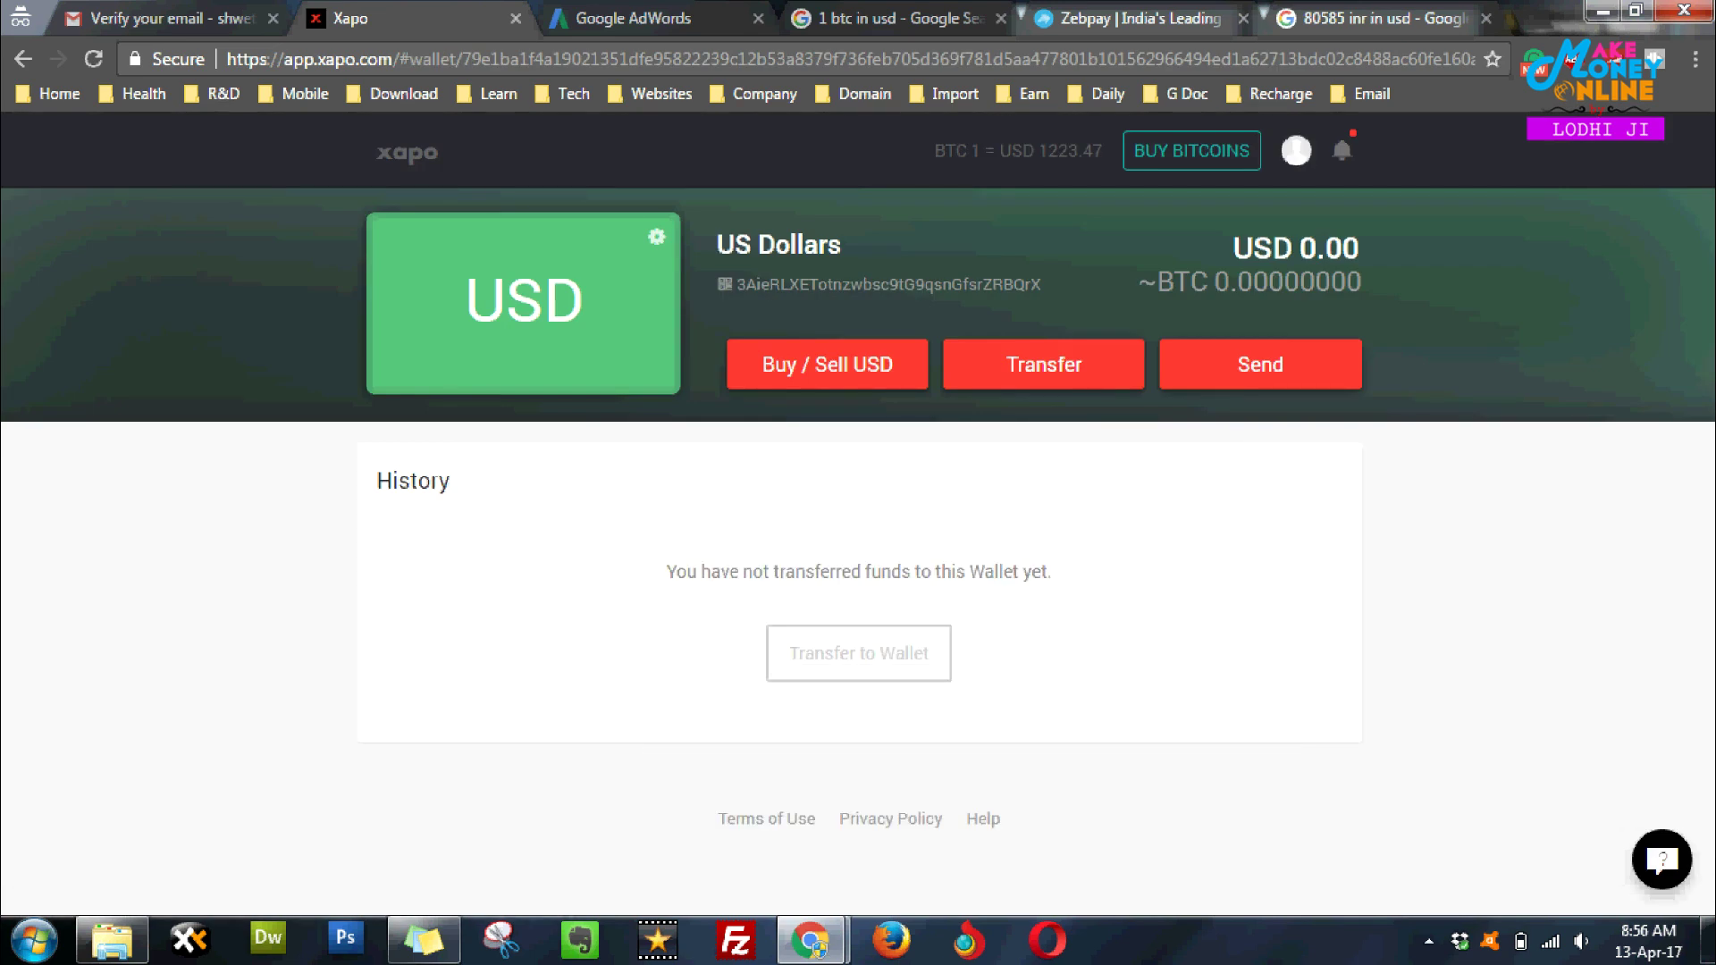
{"action": "key", "text": "alt+Left"}
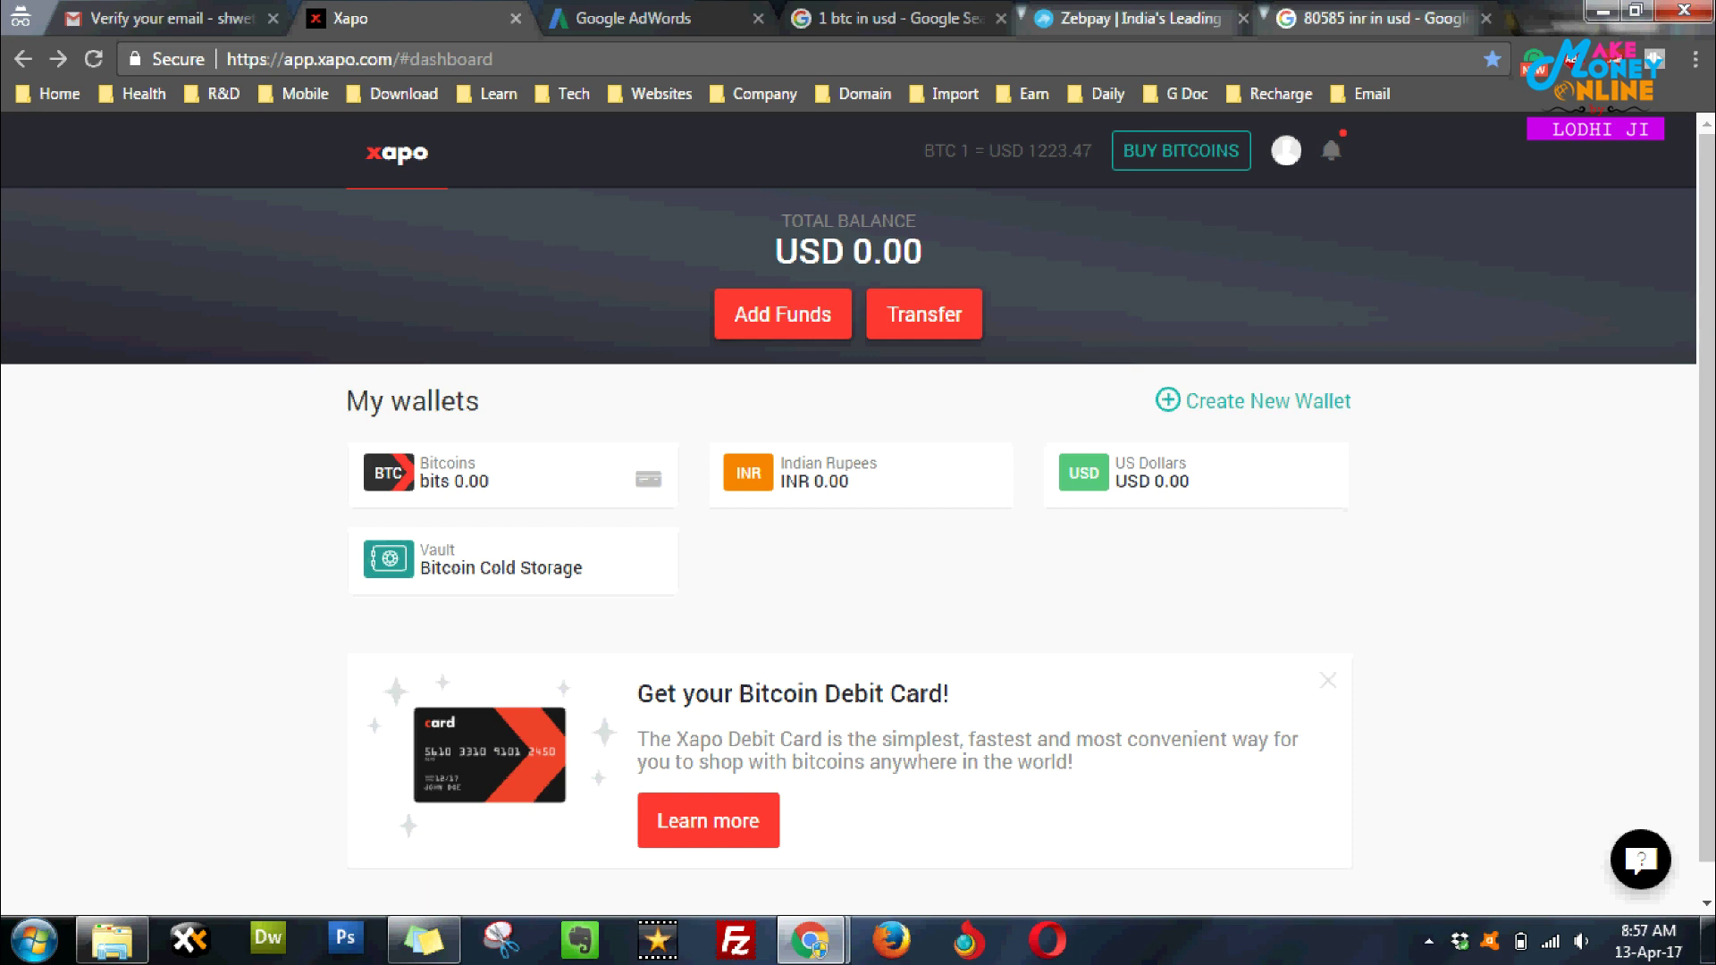
Step: Scroll to the 'Get your Bitcoin Debit Card' section and open the debit card details page
{"action": "scroll", "coordinate": [849, 519], "scroll_direction": "down", "scroll_amount": 1}
{"action": "left_click_drag", "start_coordinate": [638, 660], "coordinate": [942, 660]}
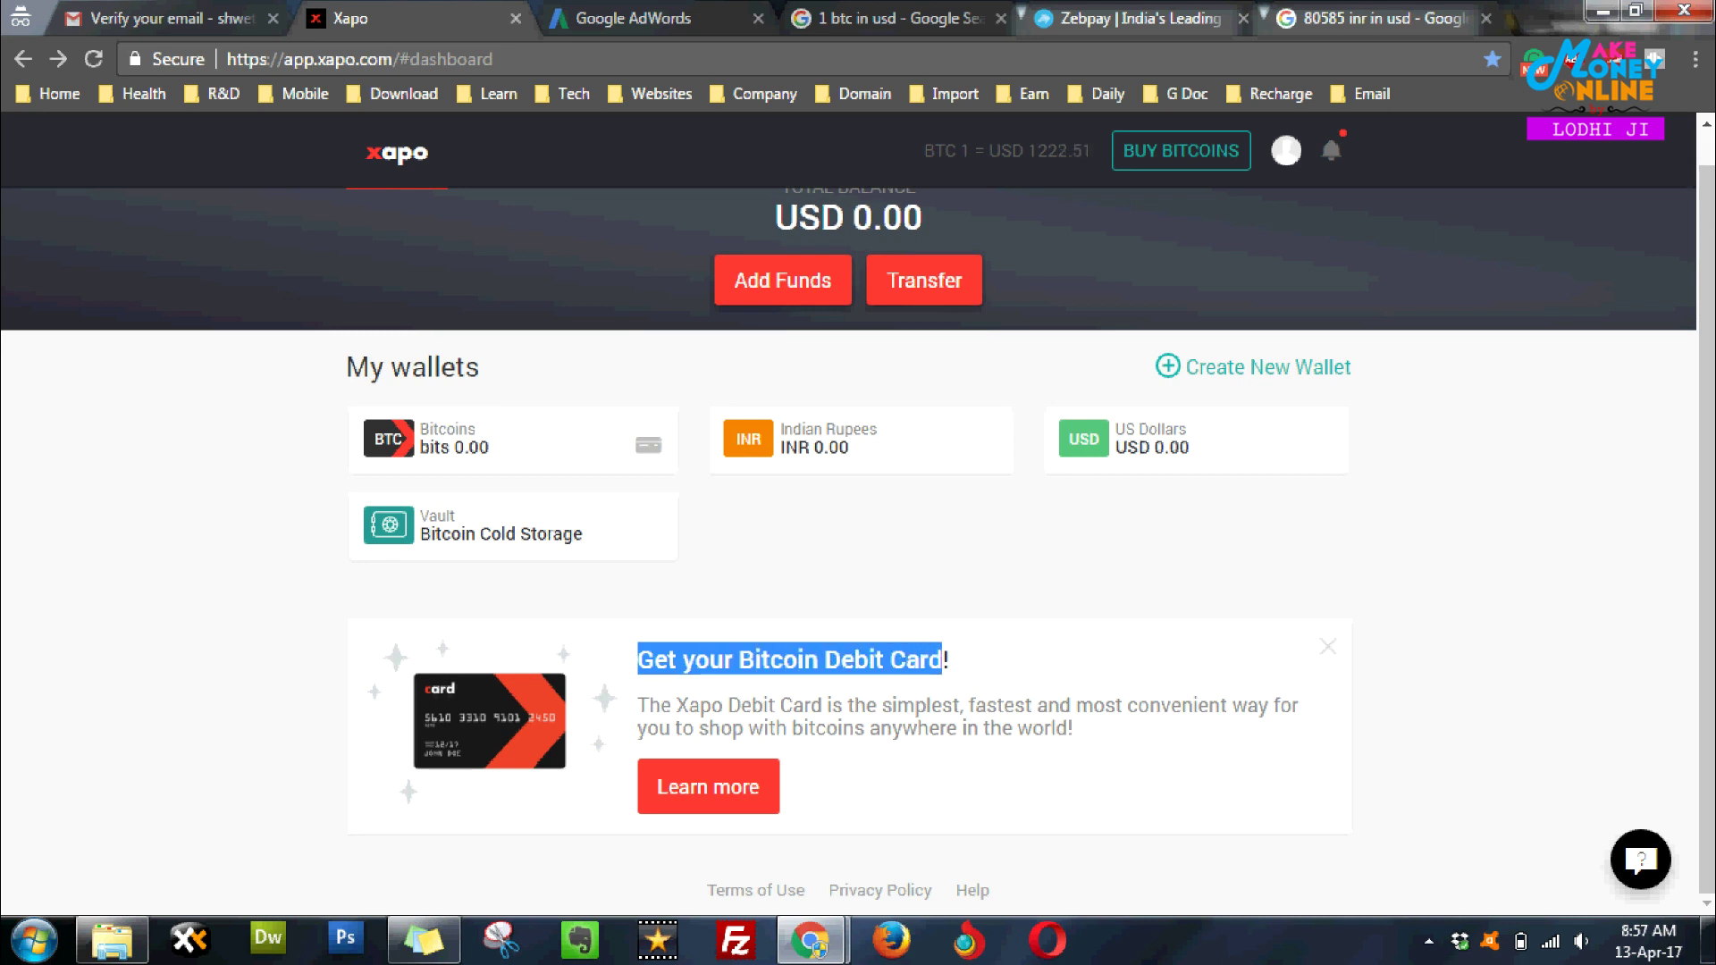
{"action": "left_click", "coordinate": [942, 660]}
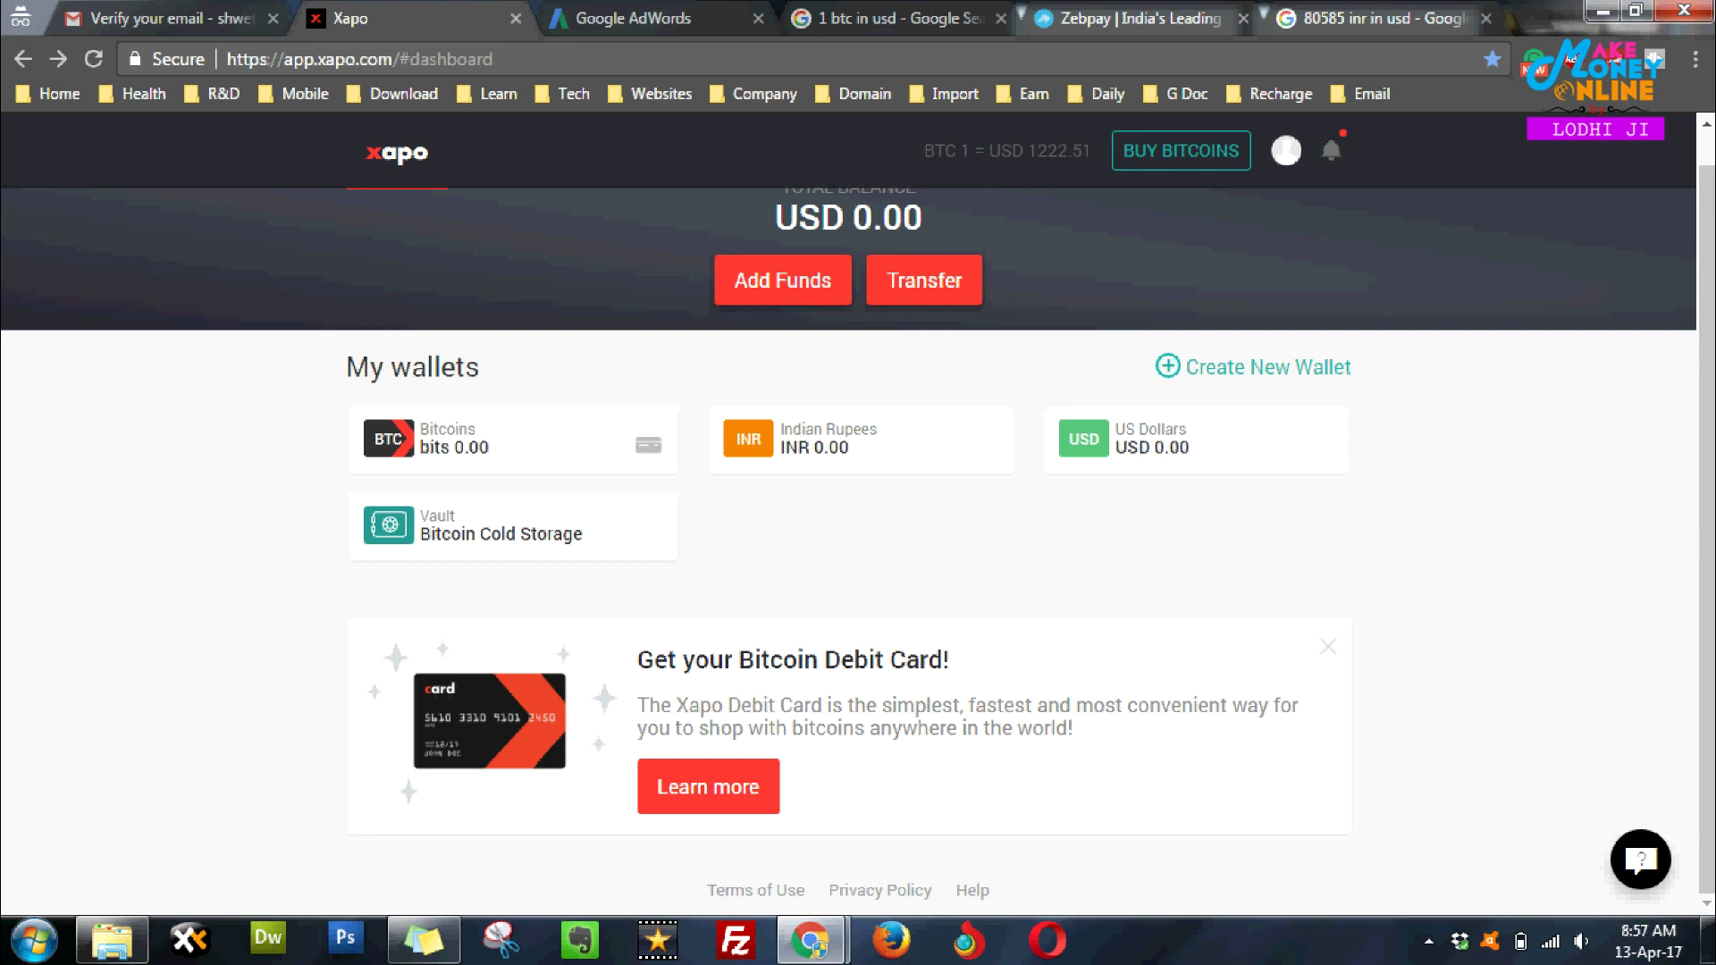
{"action": "left_click", "coordinate": [708, 787]}
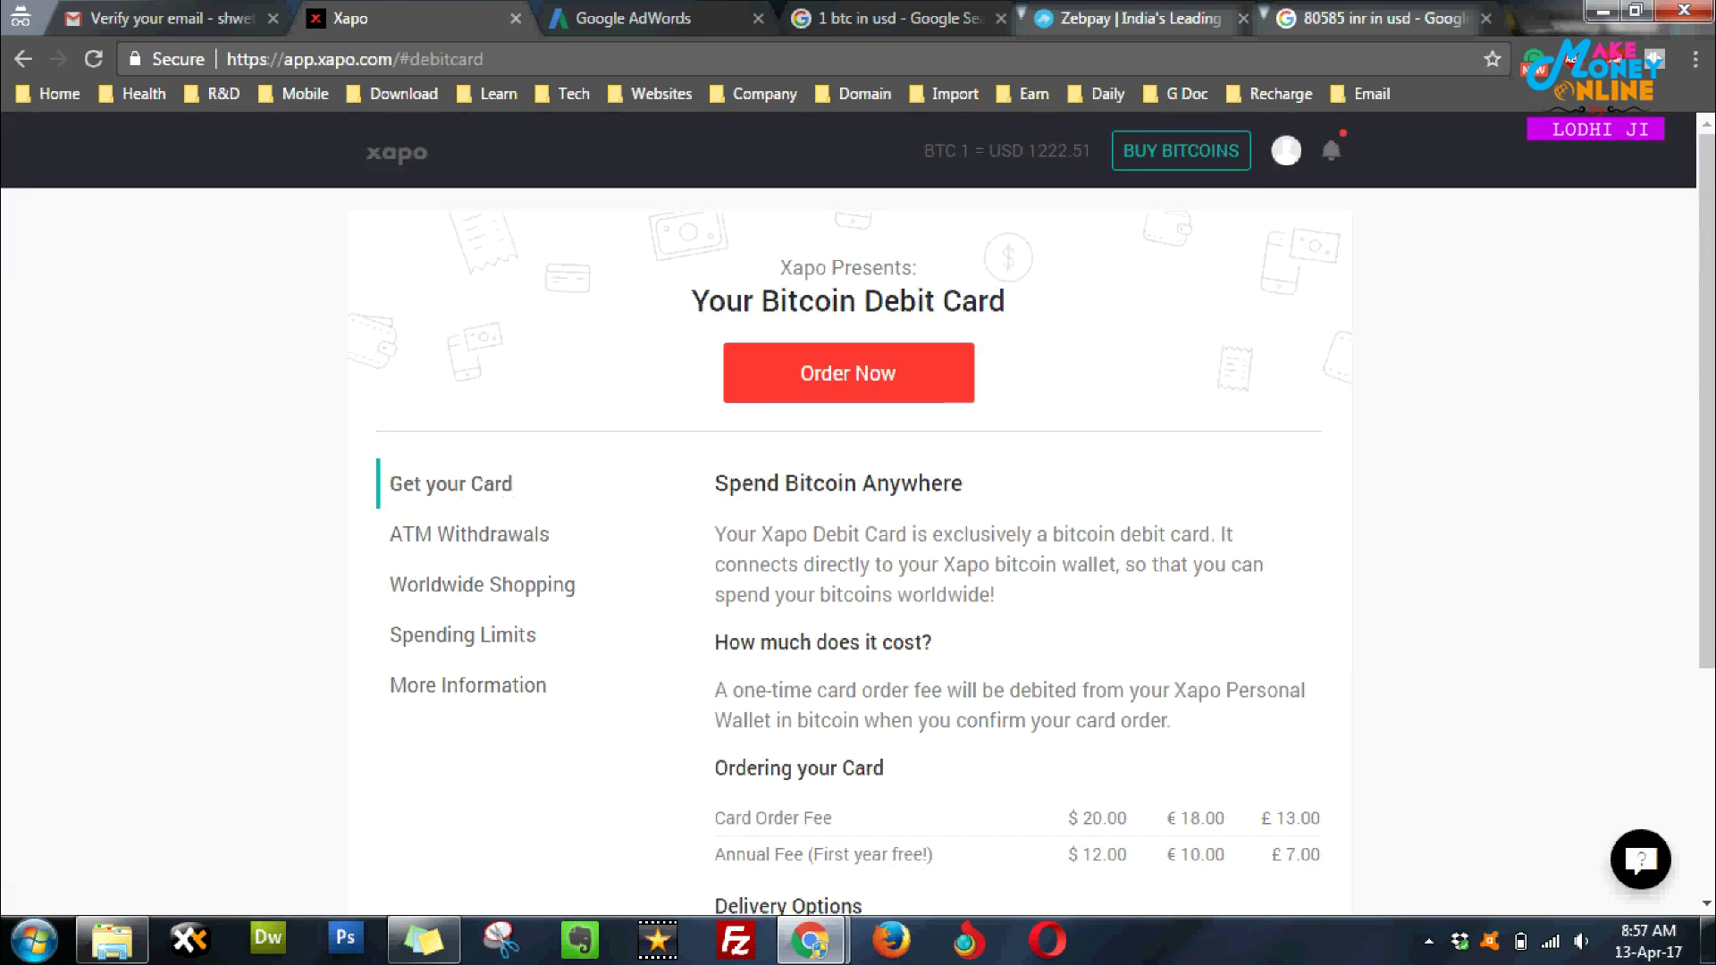
Step: Scroll through the debit card details, then go back to the wallet dashboard with Alt+Left
{"action": "scroll", "coordinate": [849, 536], "scroll_direction": "down", "scroll_amount": 2}
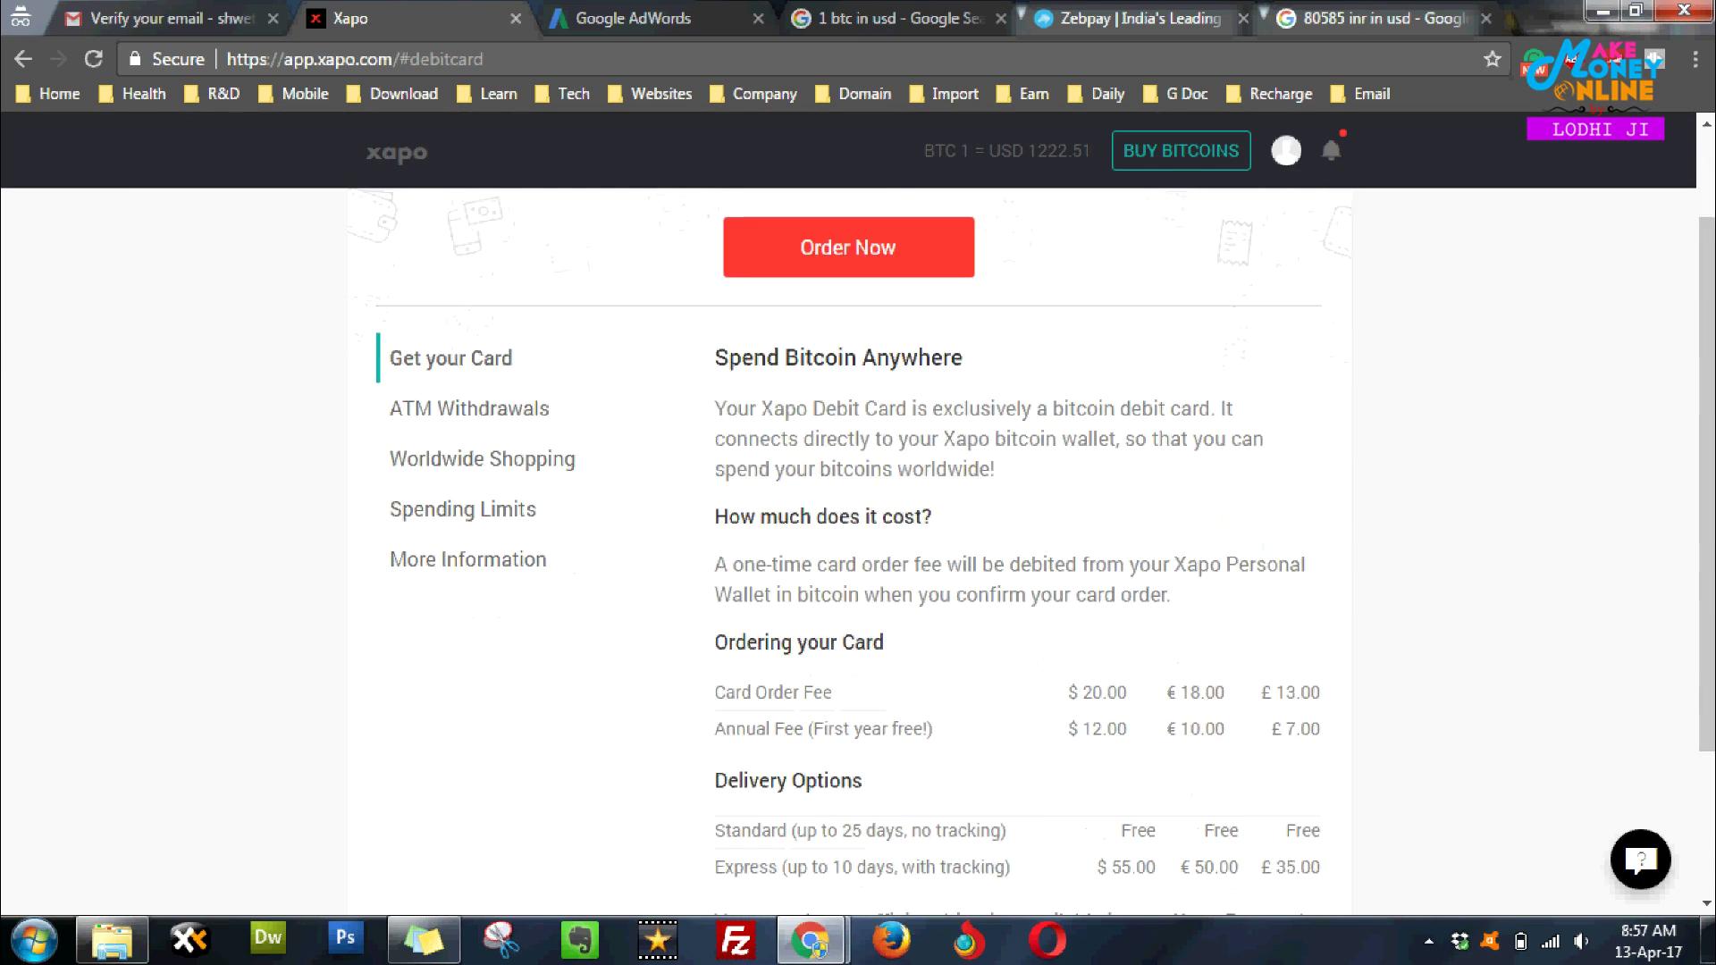
{"action": "scroll", "coordinate": [849, 537], "scroll_direction": "down", "scroll_amount": 3}
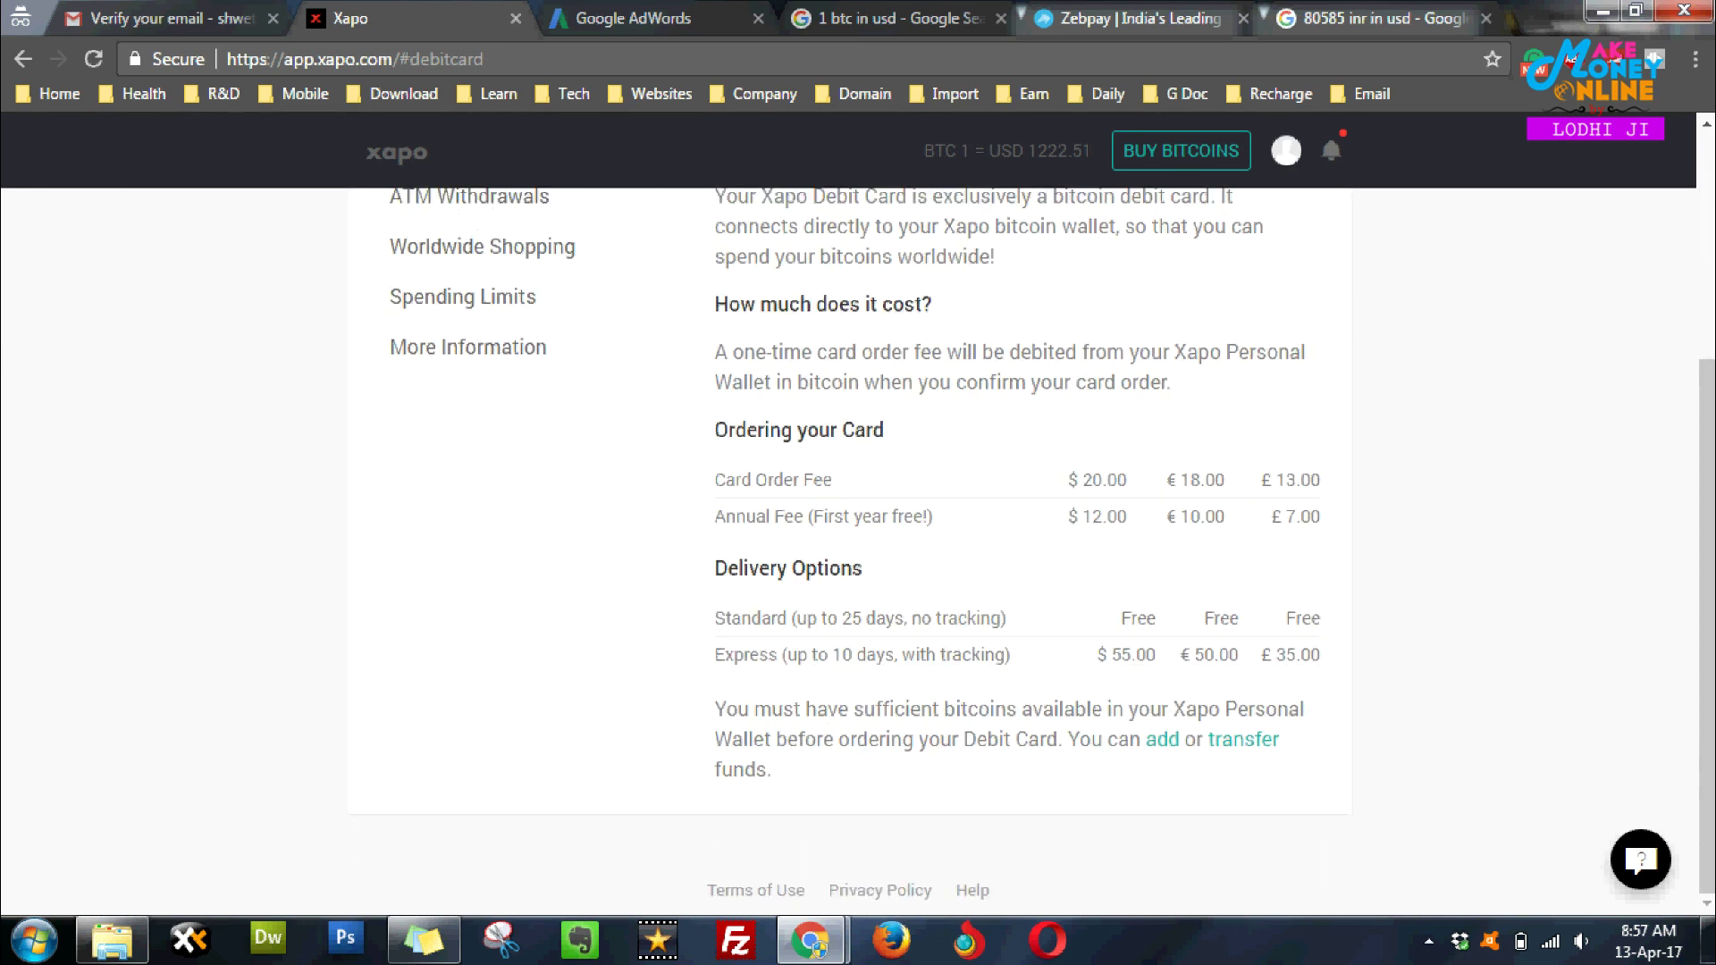
{"action": "scroll", "coordinate": [849, 536], "scroll_direction": "up", "scroll_amount": 4}
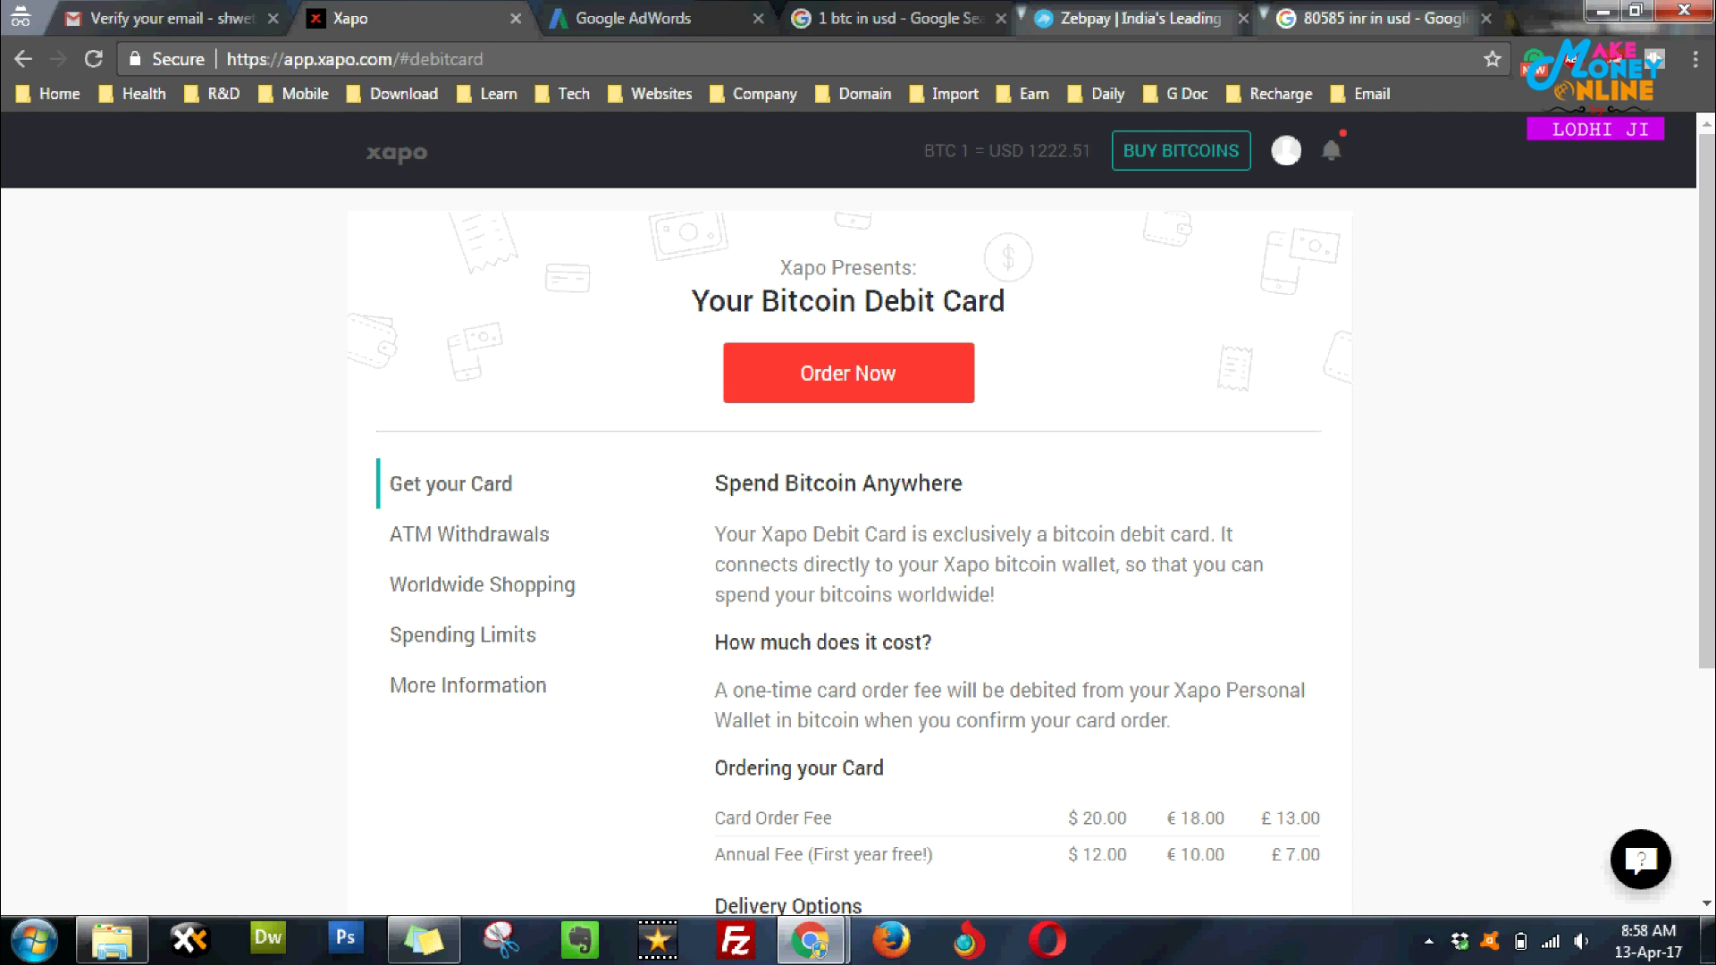
{"action": "scroll", "coordinate": [849, 554], "scroll_direction": "down", "scroll_amount": 4}
{"action": "scroll", "coordinate": [849, 545], "scroll_direction": "up", "scroll_amount": 4}
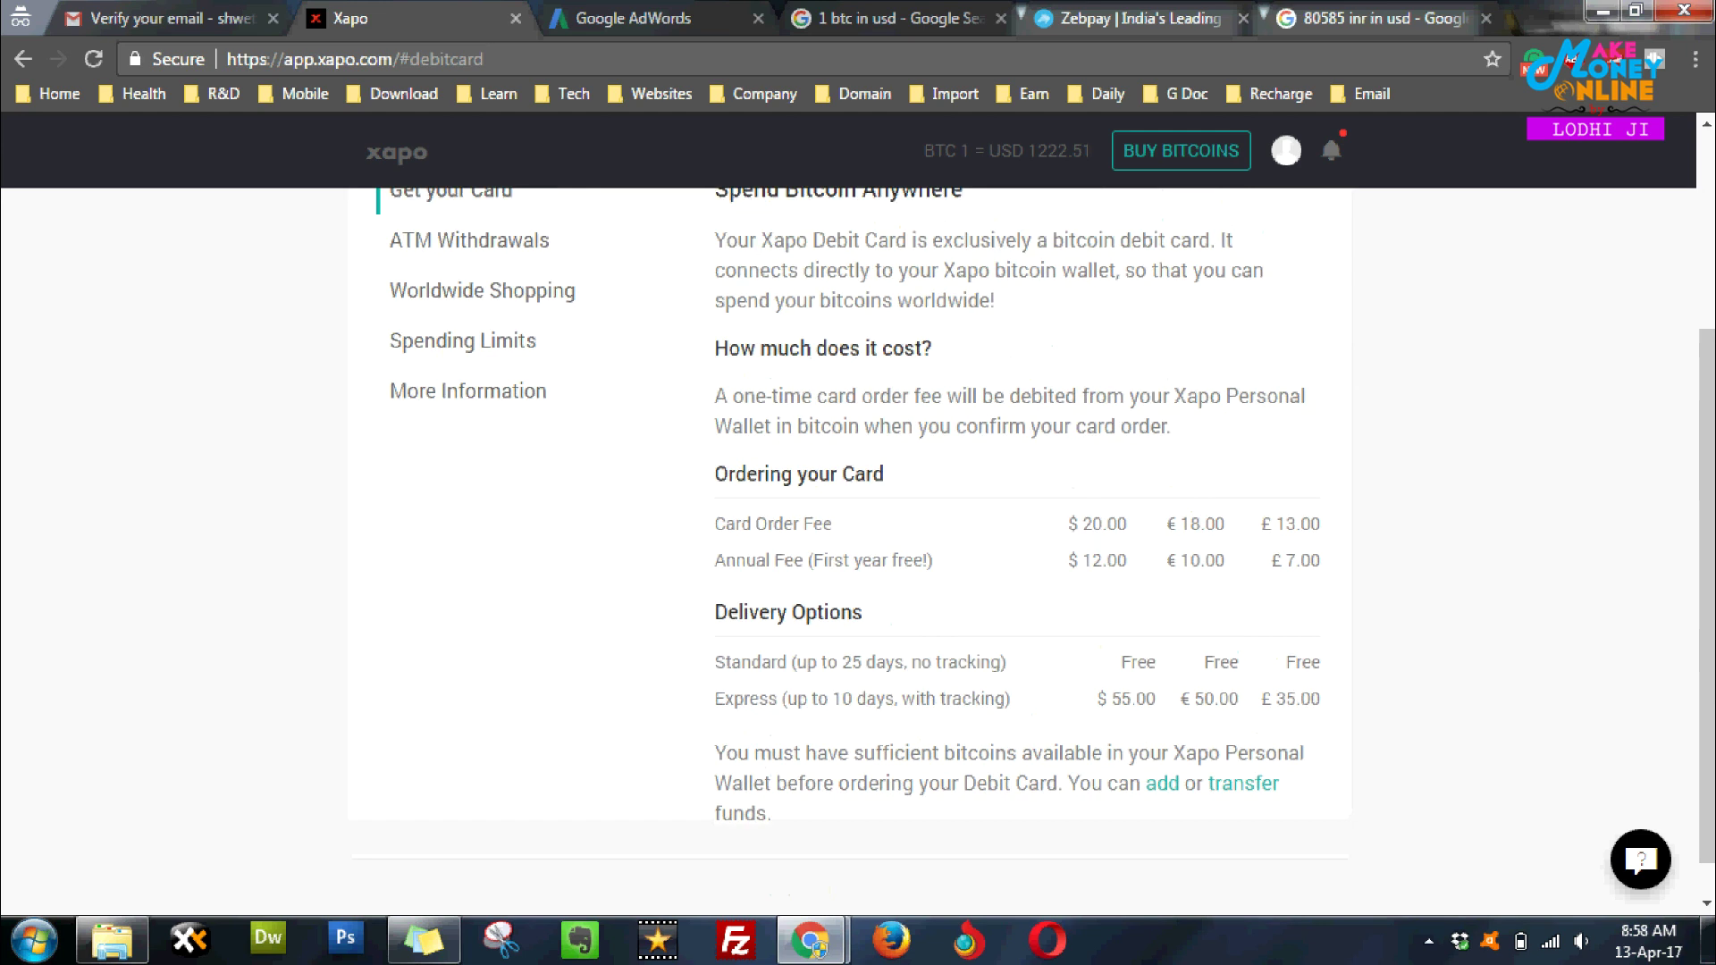
{"action": "key", "text": "alt+Left"}
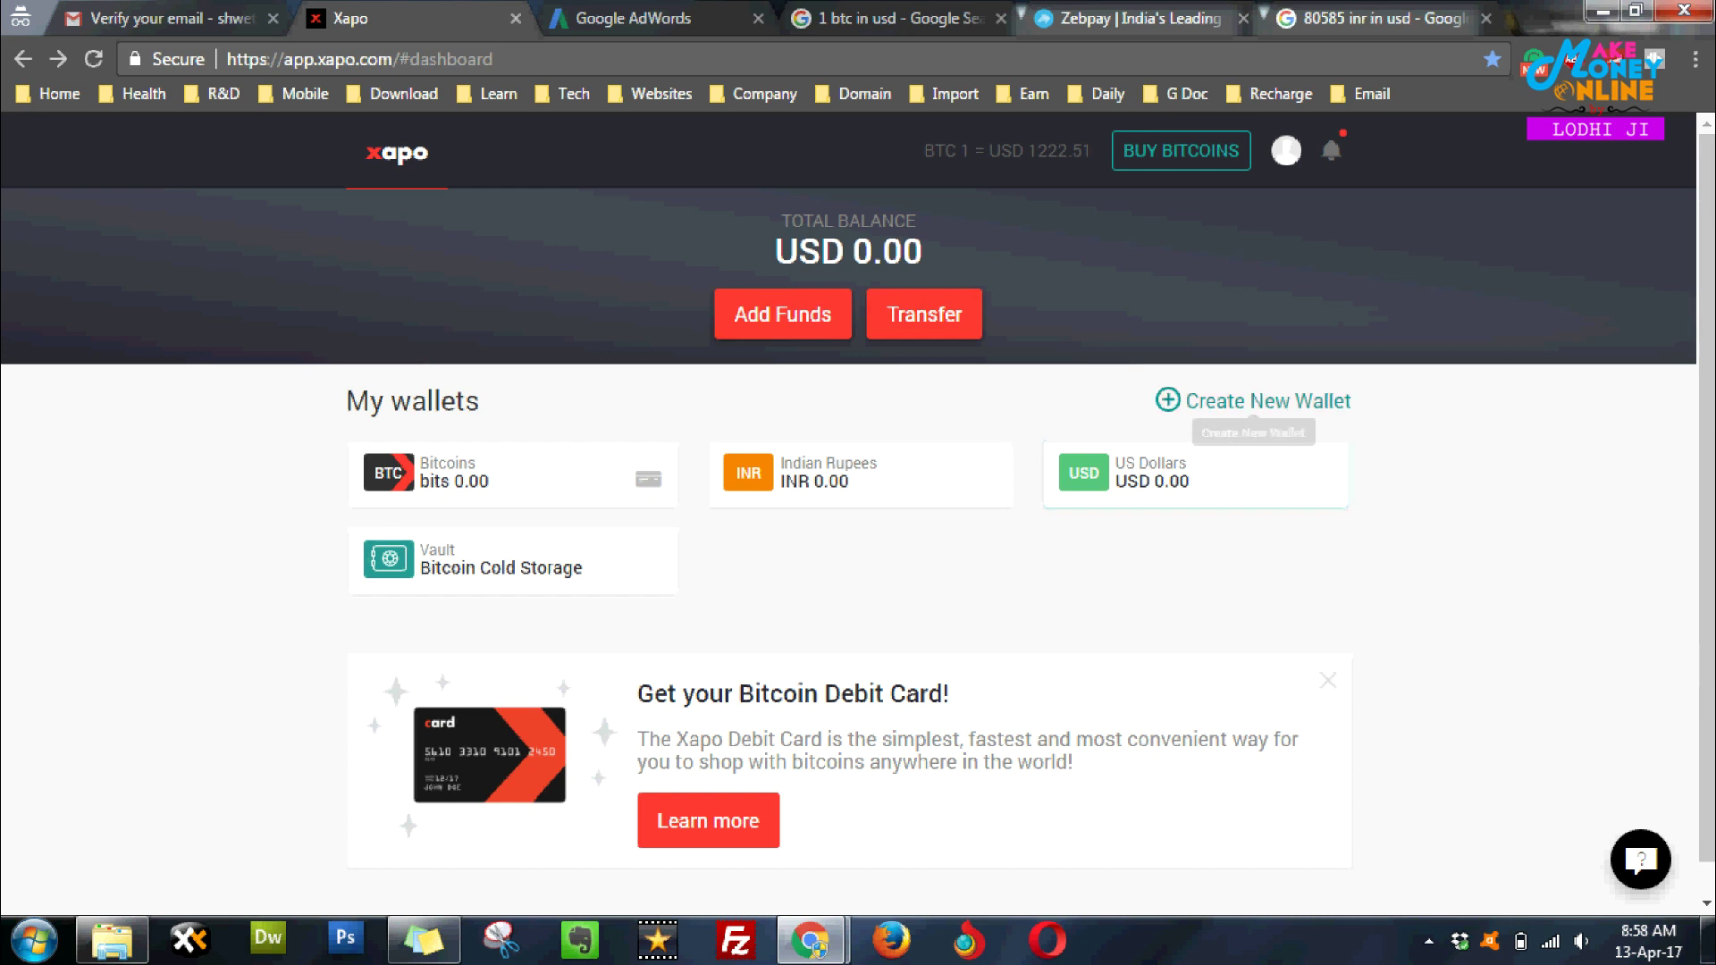
Step: Browse the Create New Wallet currencies, keep Bitcoins, abandon the form and open the account menu
{"action": "left_click", "coordinate": [1253, 401]}
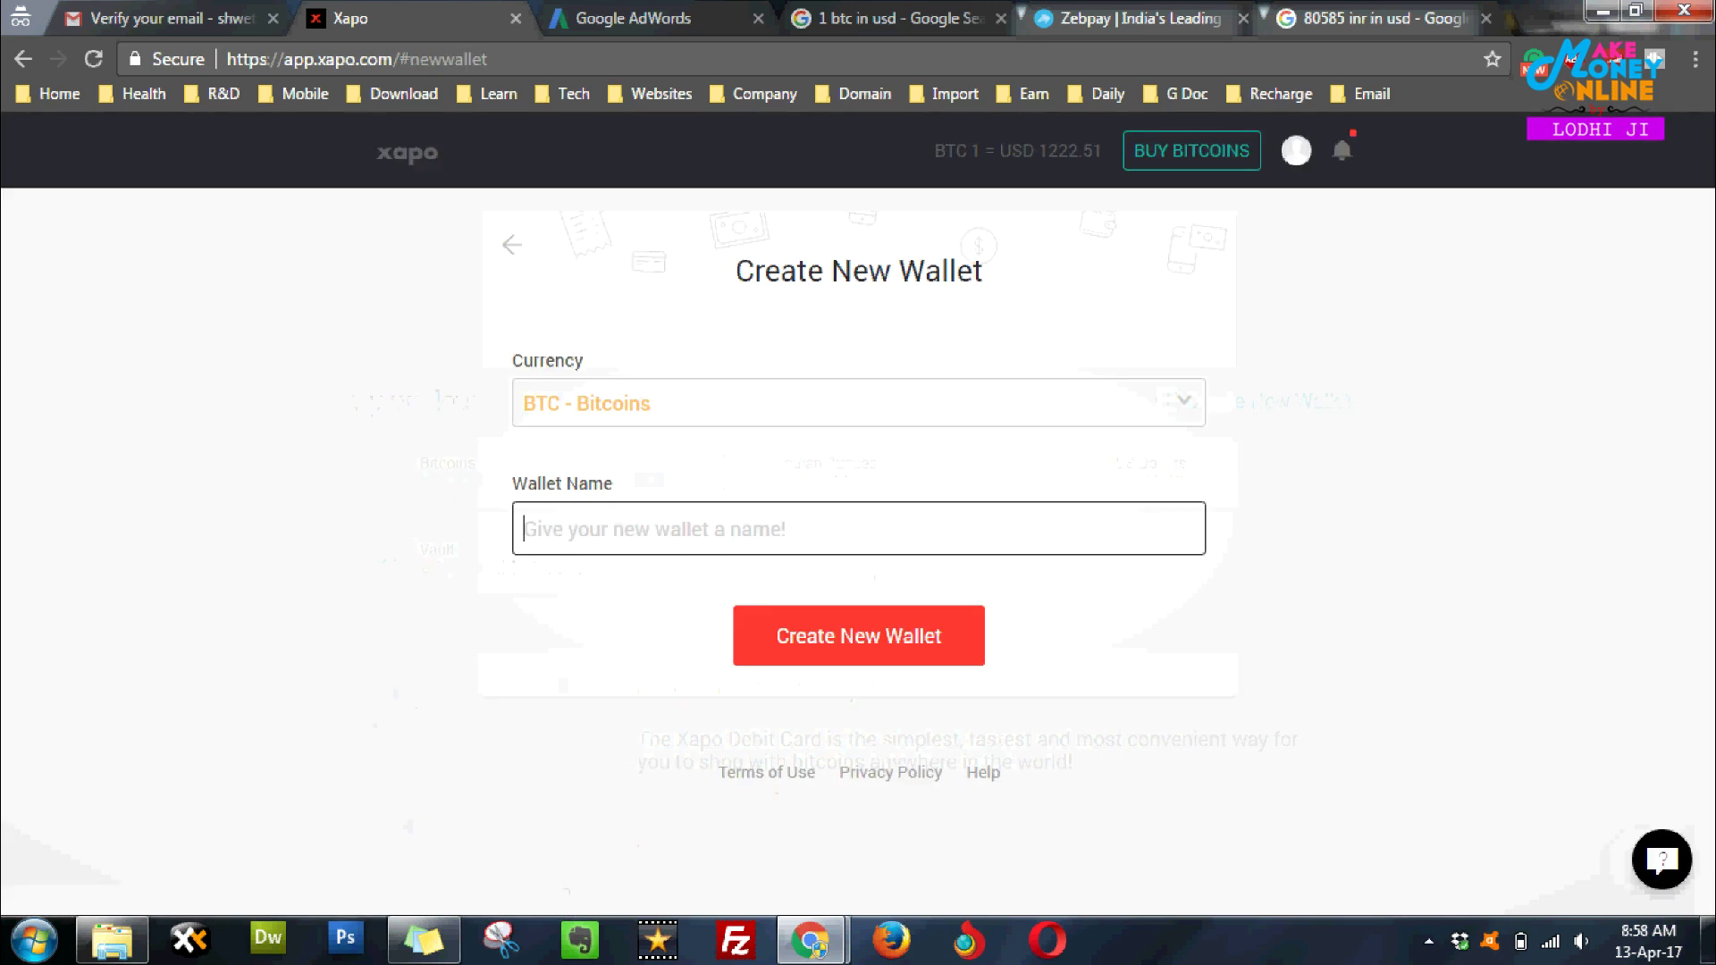
{"action": "left_click", "coordinate": [857, 402]}
{"action": "key", "text": "Up"}
{"action": "key", "text": "Up"}
{"action": "key", "text": "Up"}
{"action": "key", "text": "Up"}
{"action": "key", "text": "Up"}
{"action": "key", "text": "Up"}
{"action": "key", "text": "Up"}
{"action": "key", "text": "Up"}
{"action": "key", "text": "Escape"}
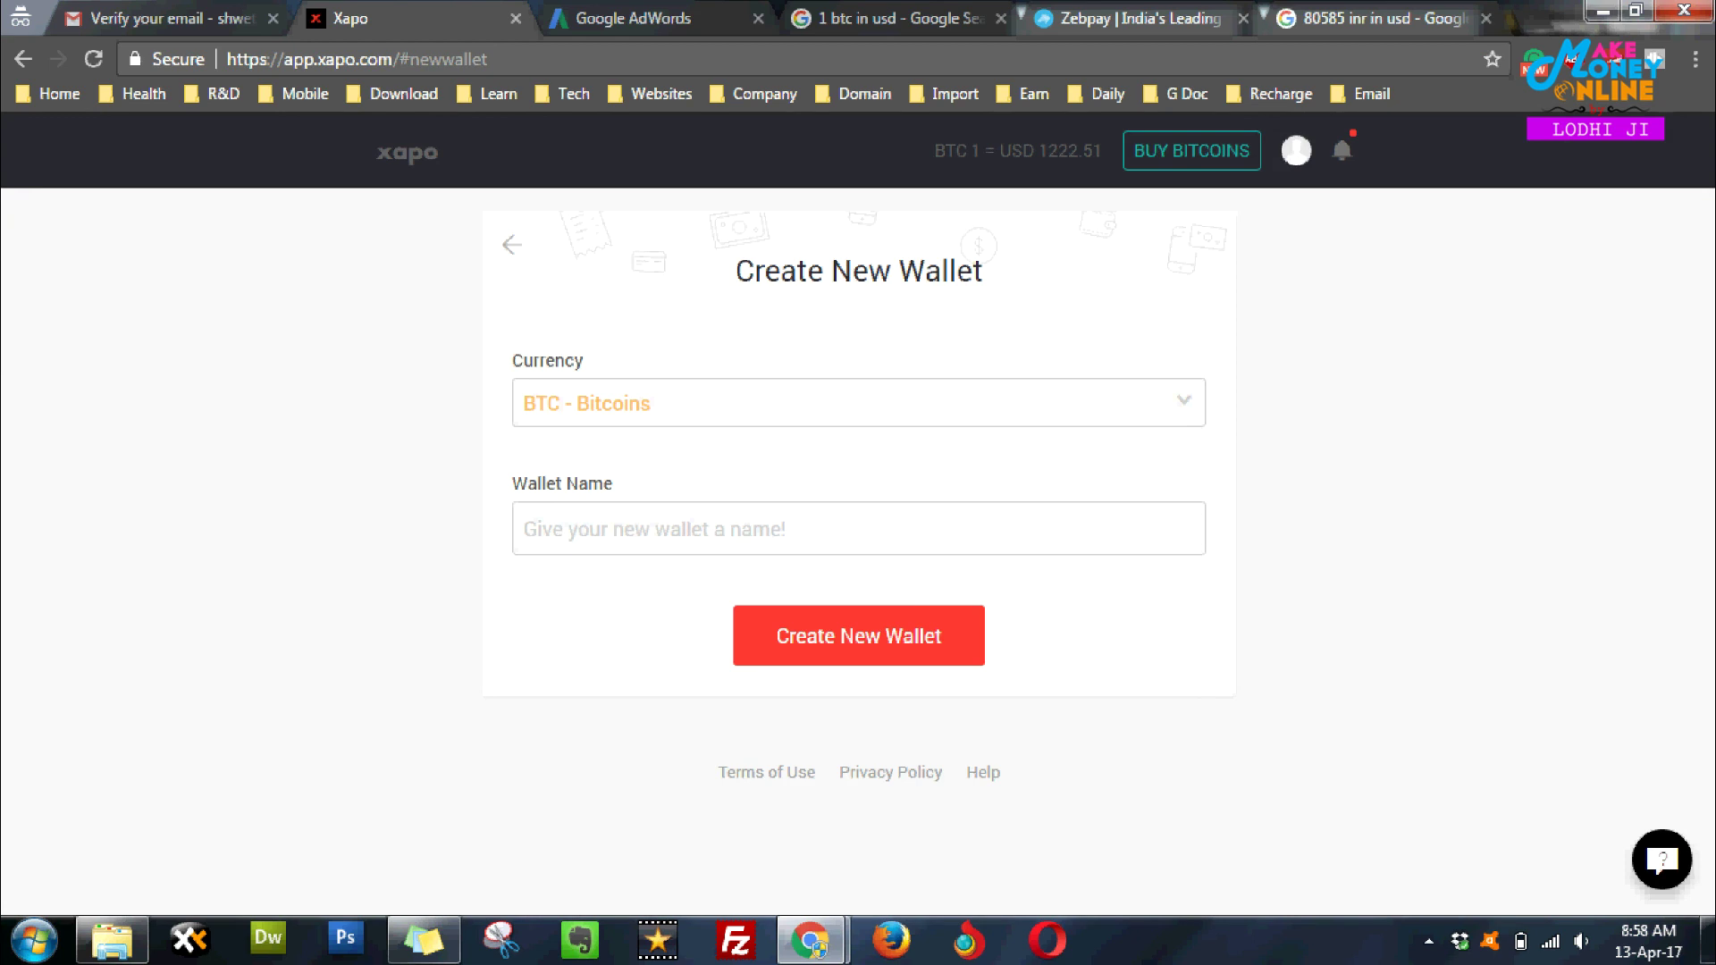
{"action": "left_click", "coordinate": [511, 244]}
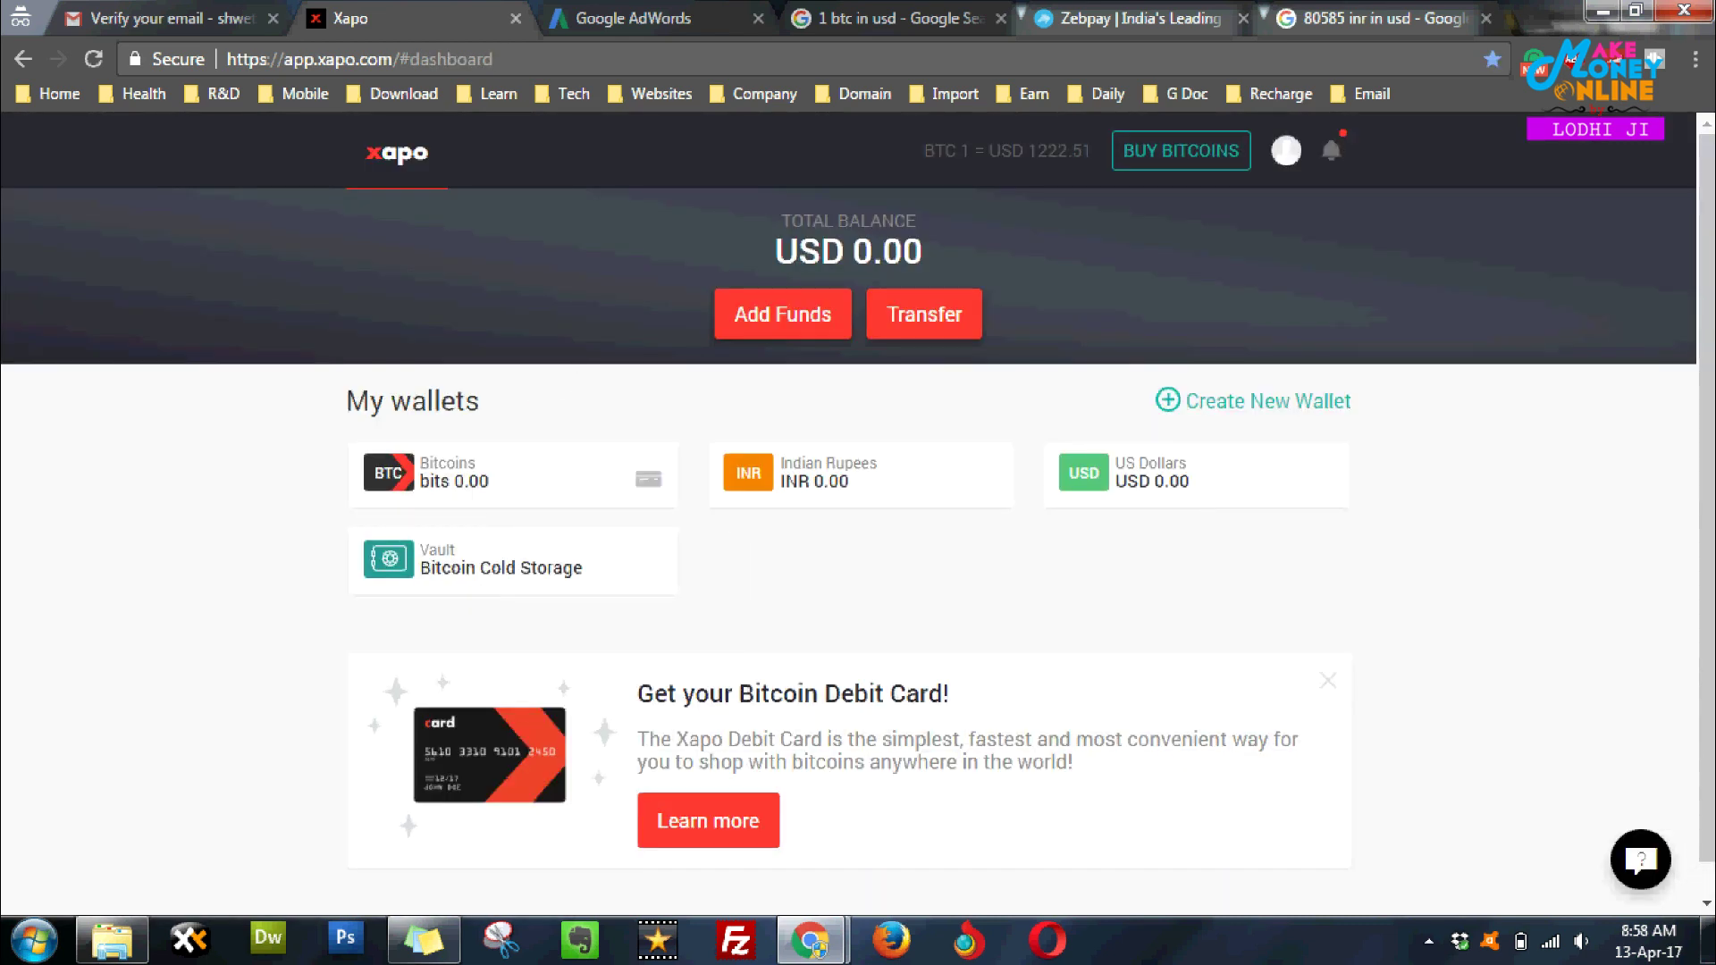
{"action": "left_click", "coordinate": [1286, 150]}
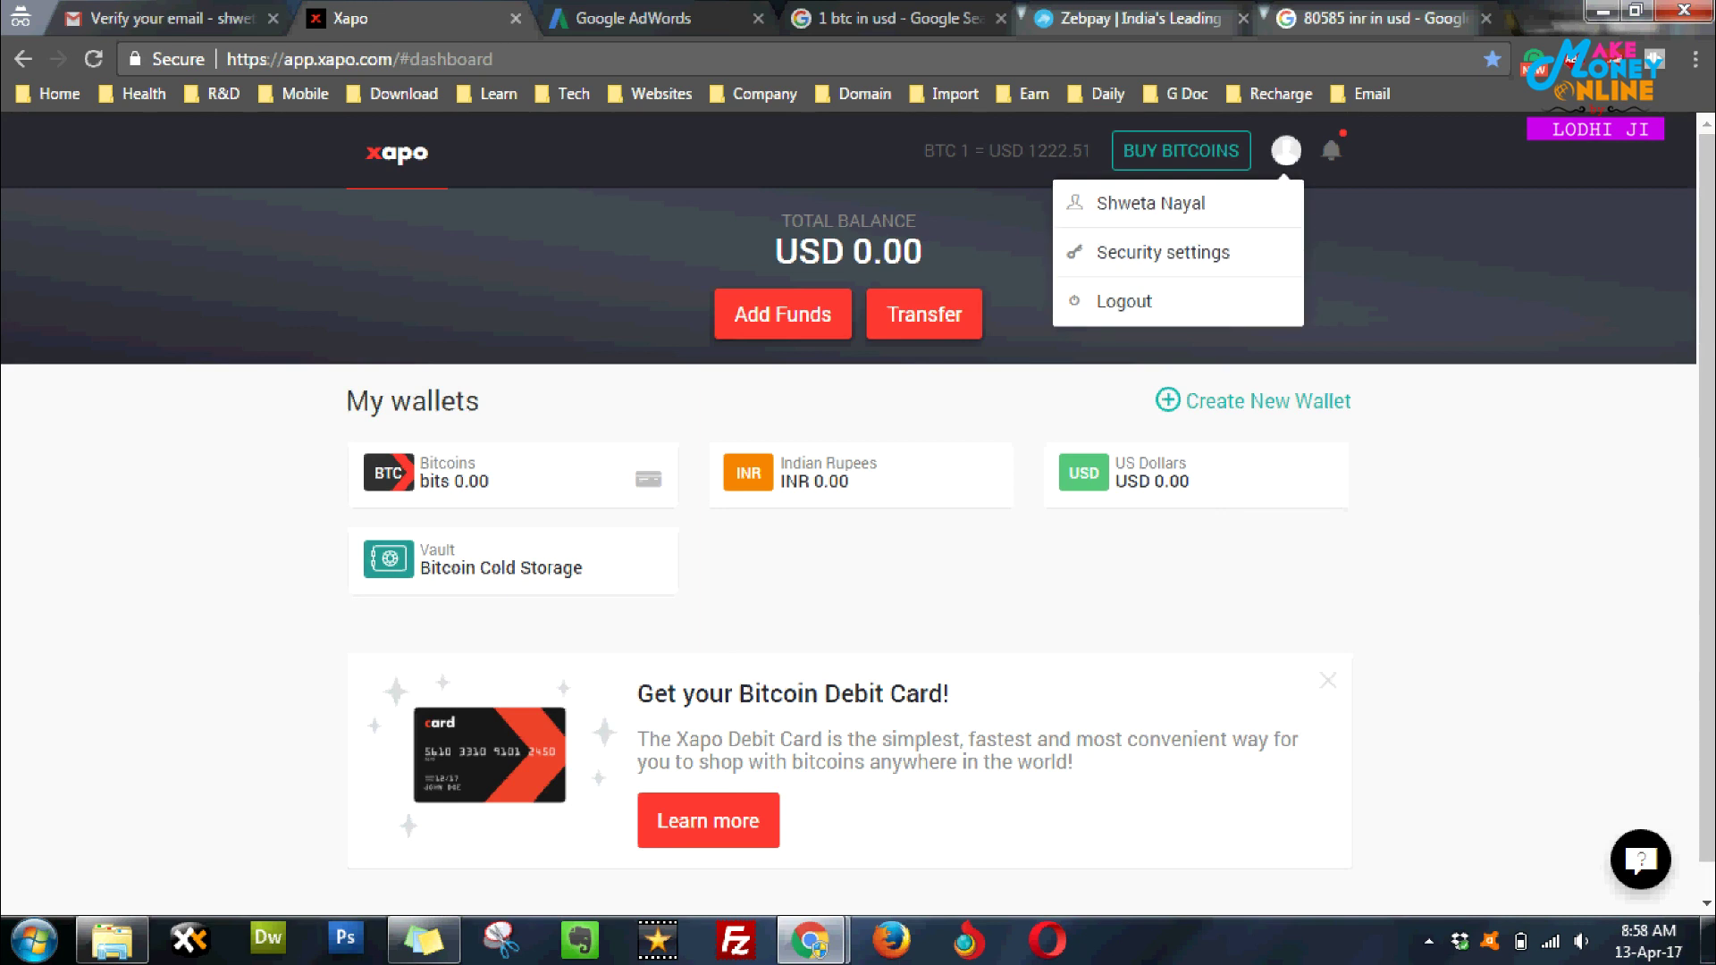
{"action": "left_click", "coordinate": [1162, 252]}
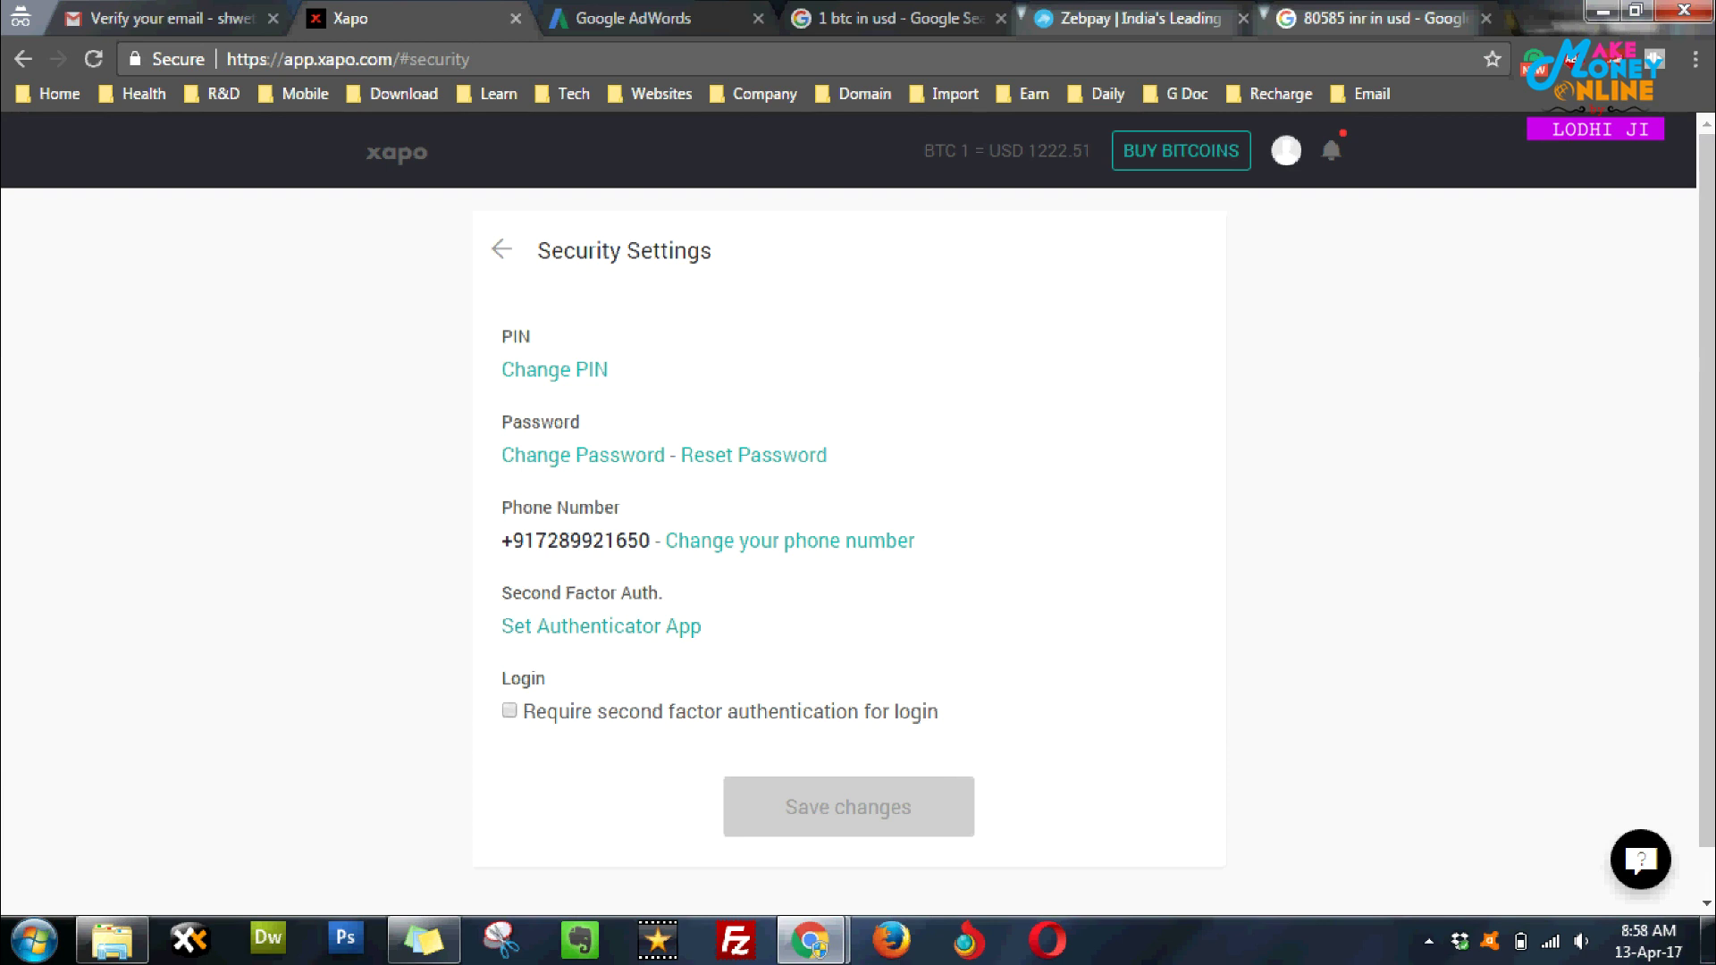
{"action": "left_click", "coordinate": [397, 152]}
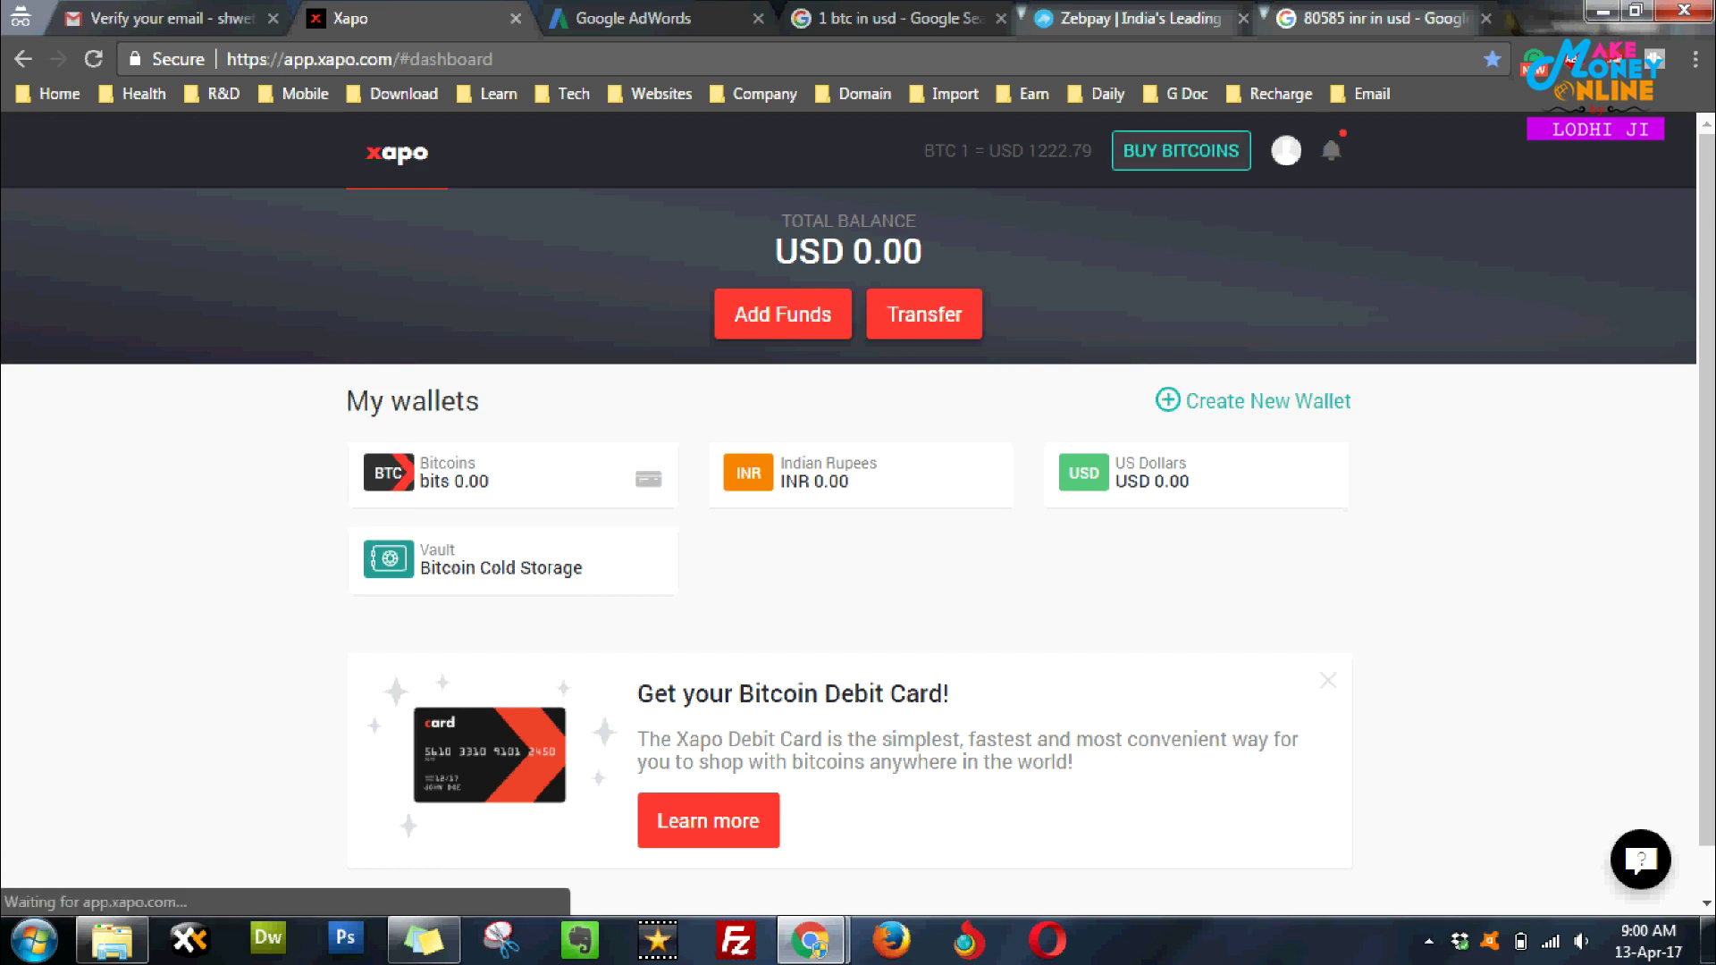
Step: Check Buy Bitcoins' pay-with wallets (US Dollars), return, and start Add Funds to trigger verification
{"action": "left_click", "coordinate": [1181, 150]}
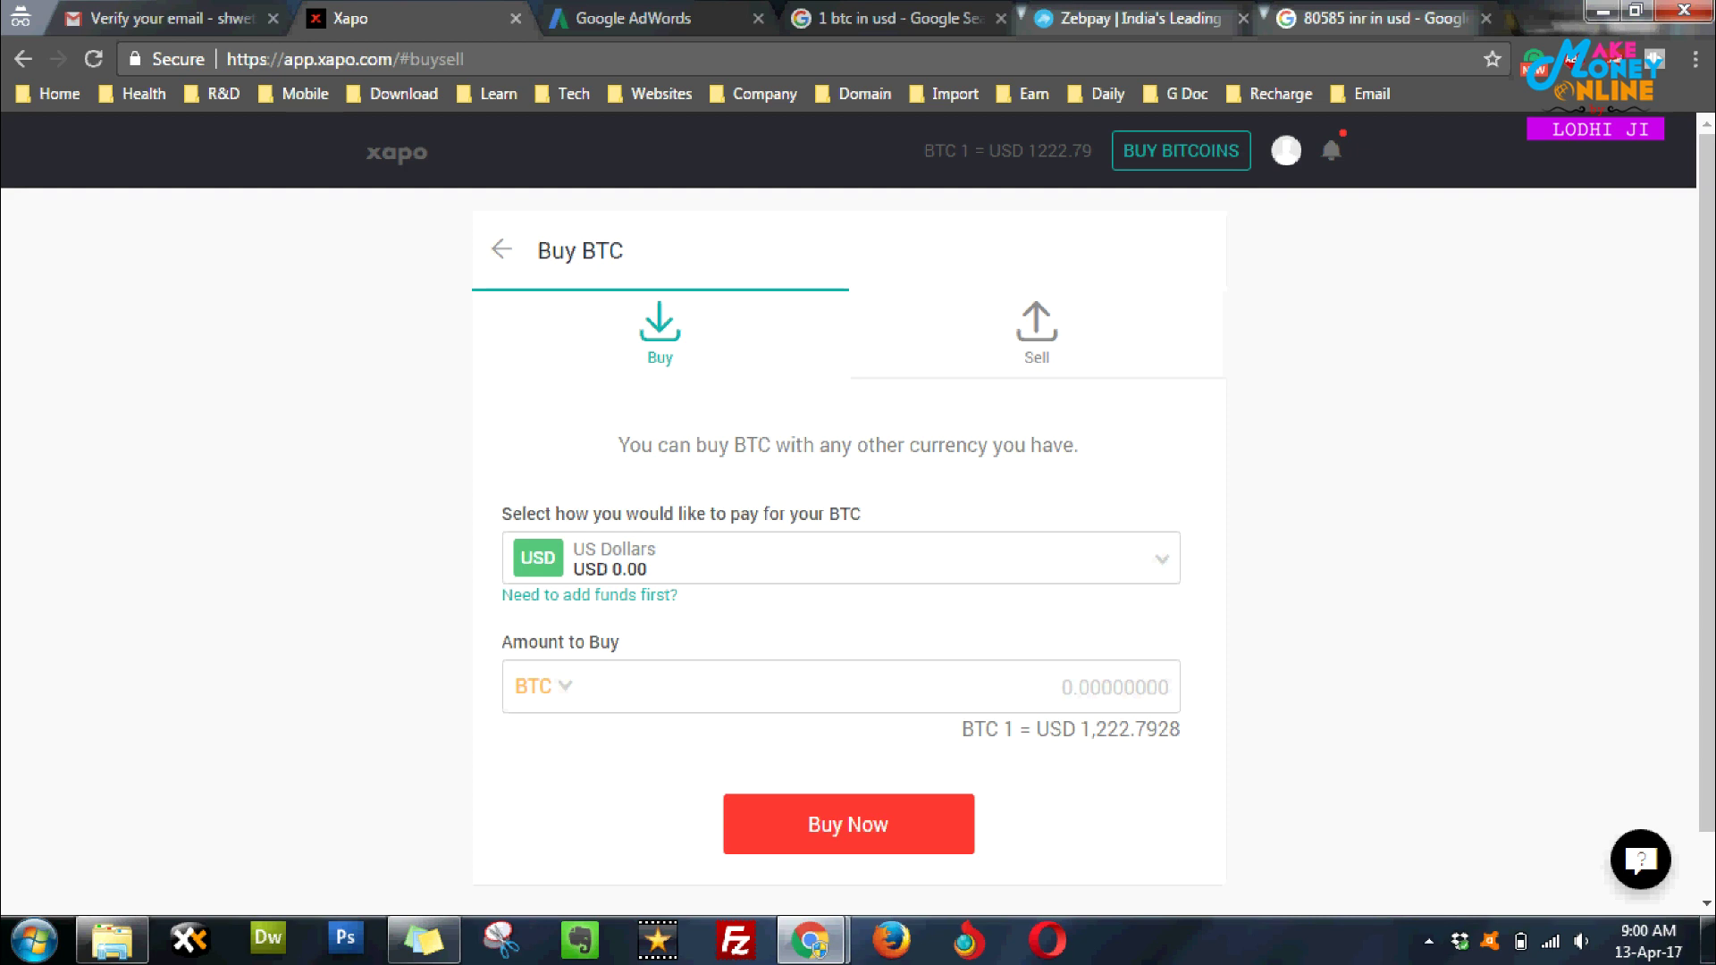
{"action": "left_click", "coordinate": [840, 558]}
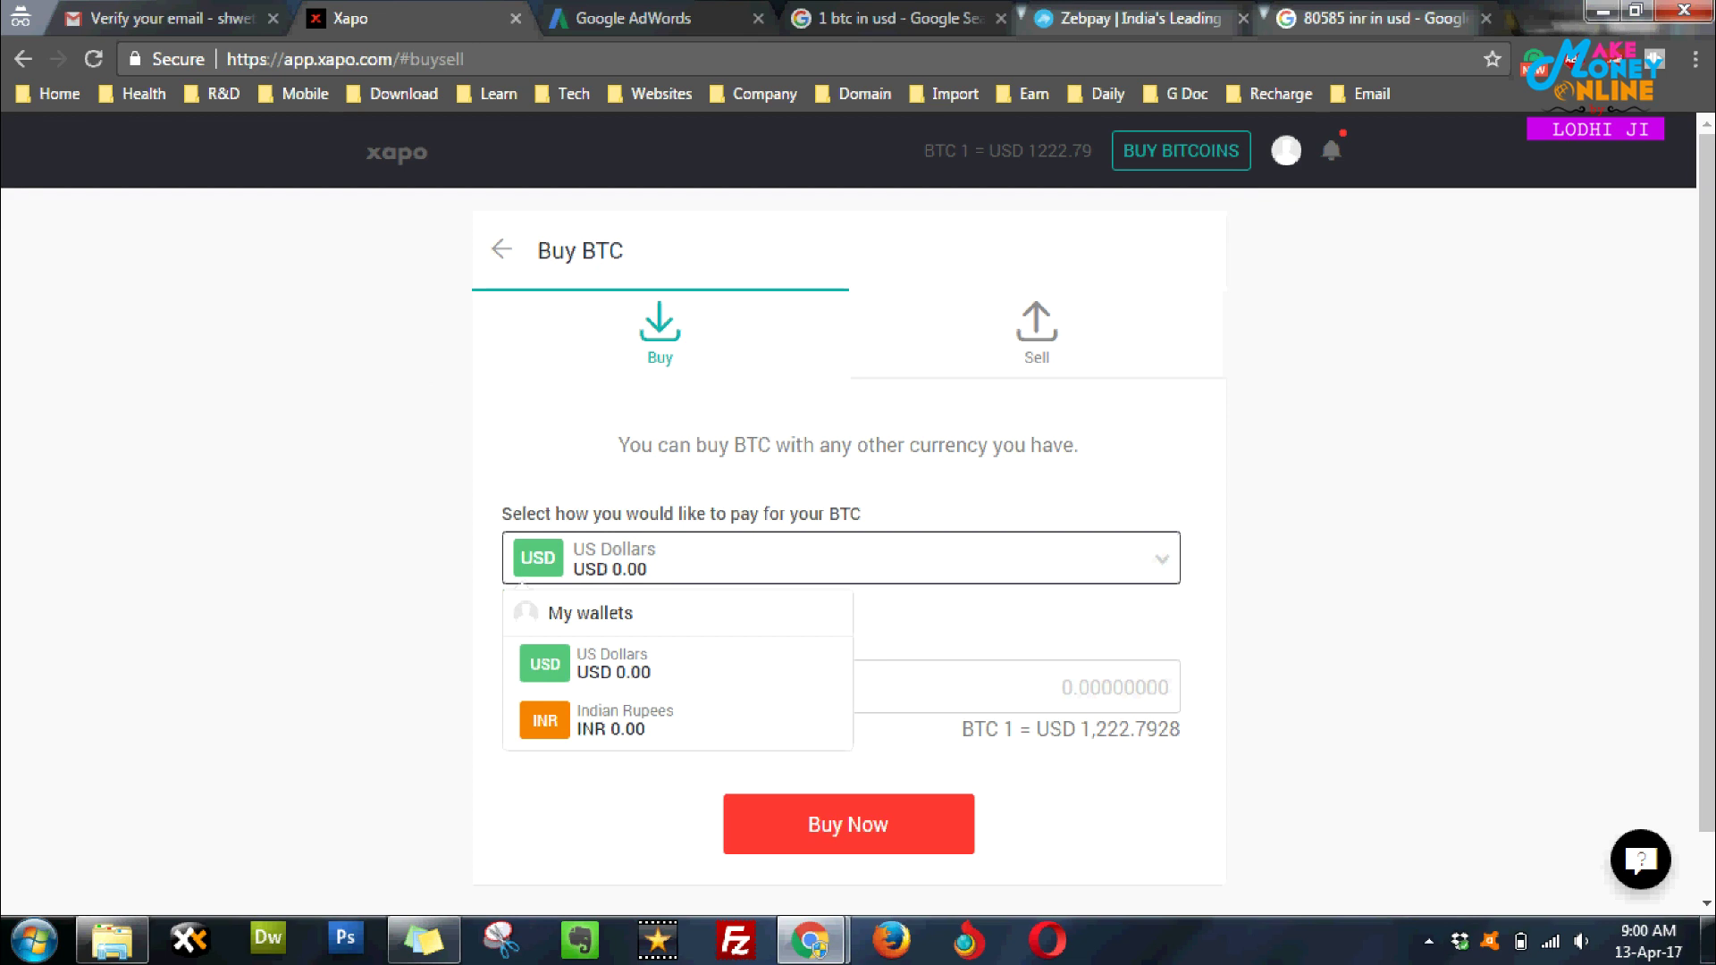
{"action": "key", "text": "Escape"}
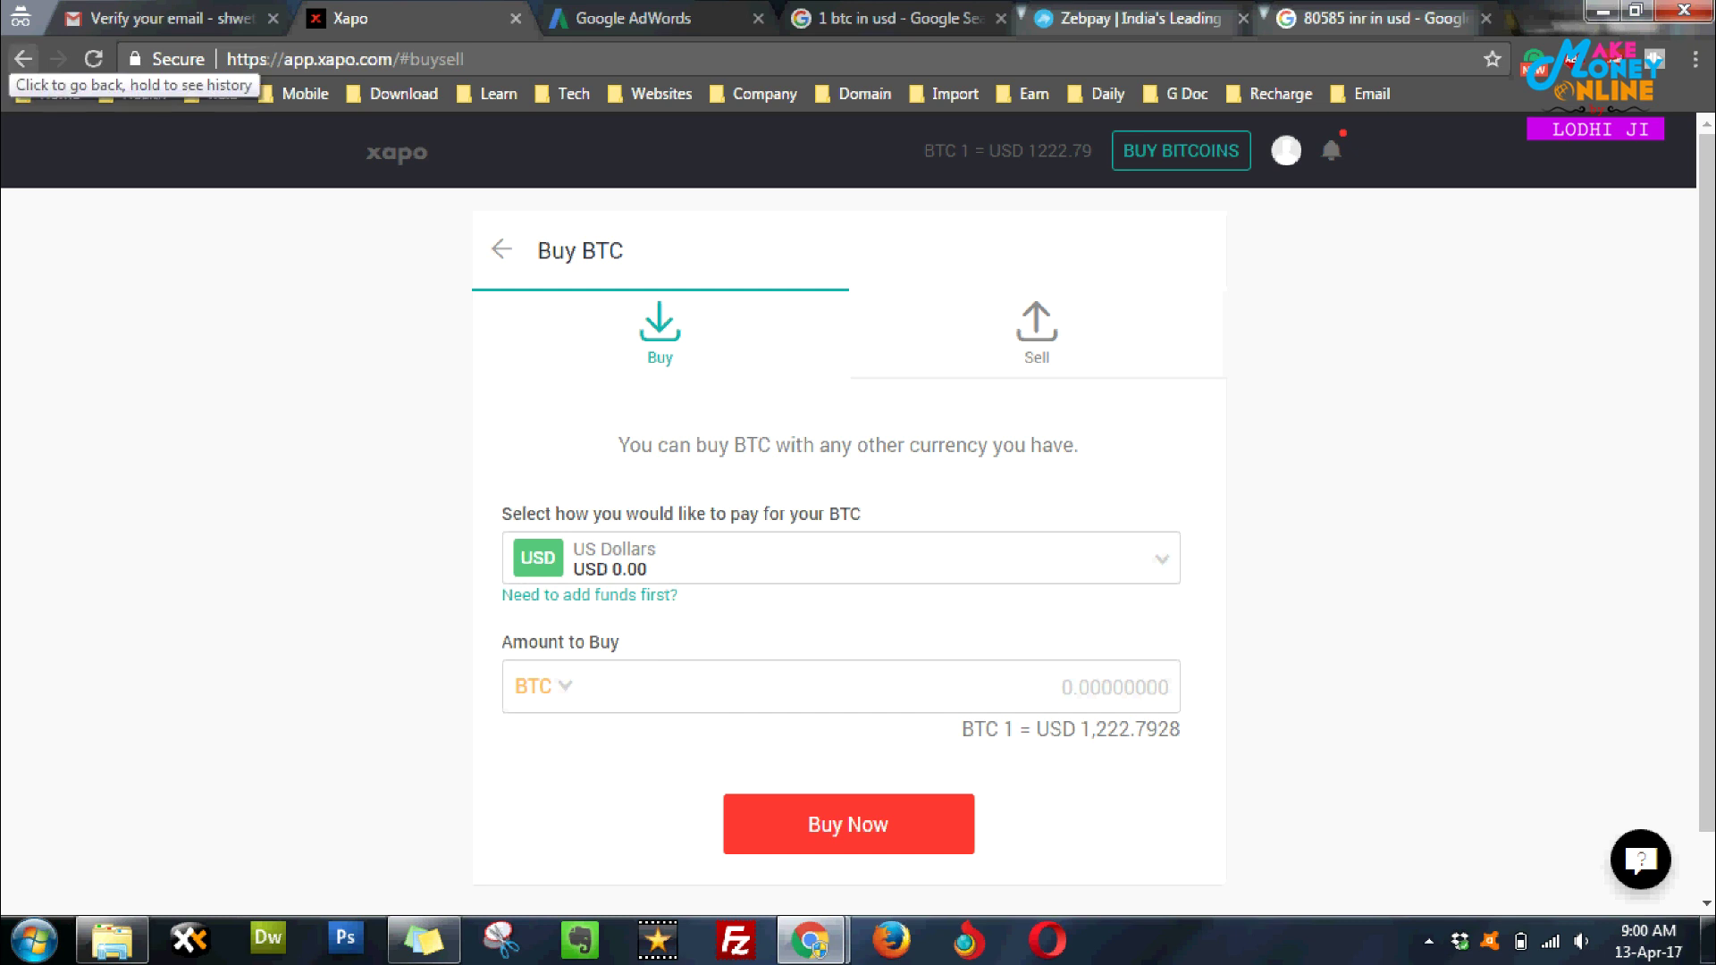
{"action": "left_click", "coordinate": [24, 59]}
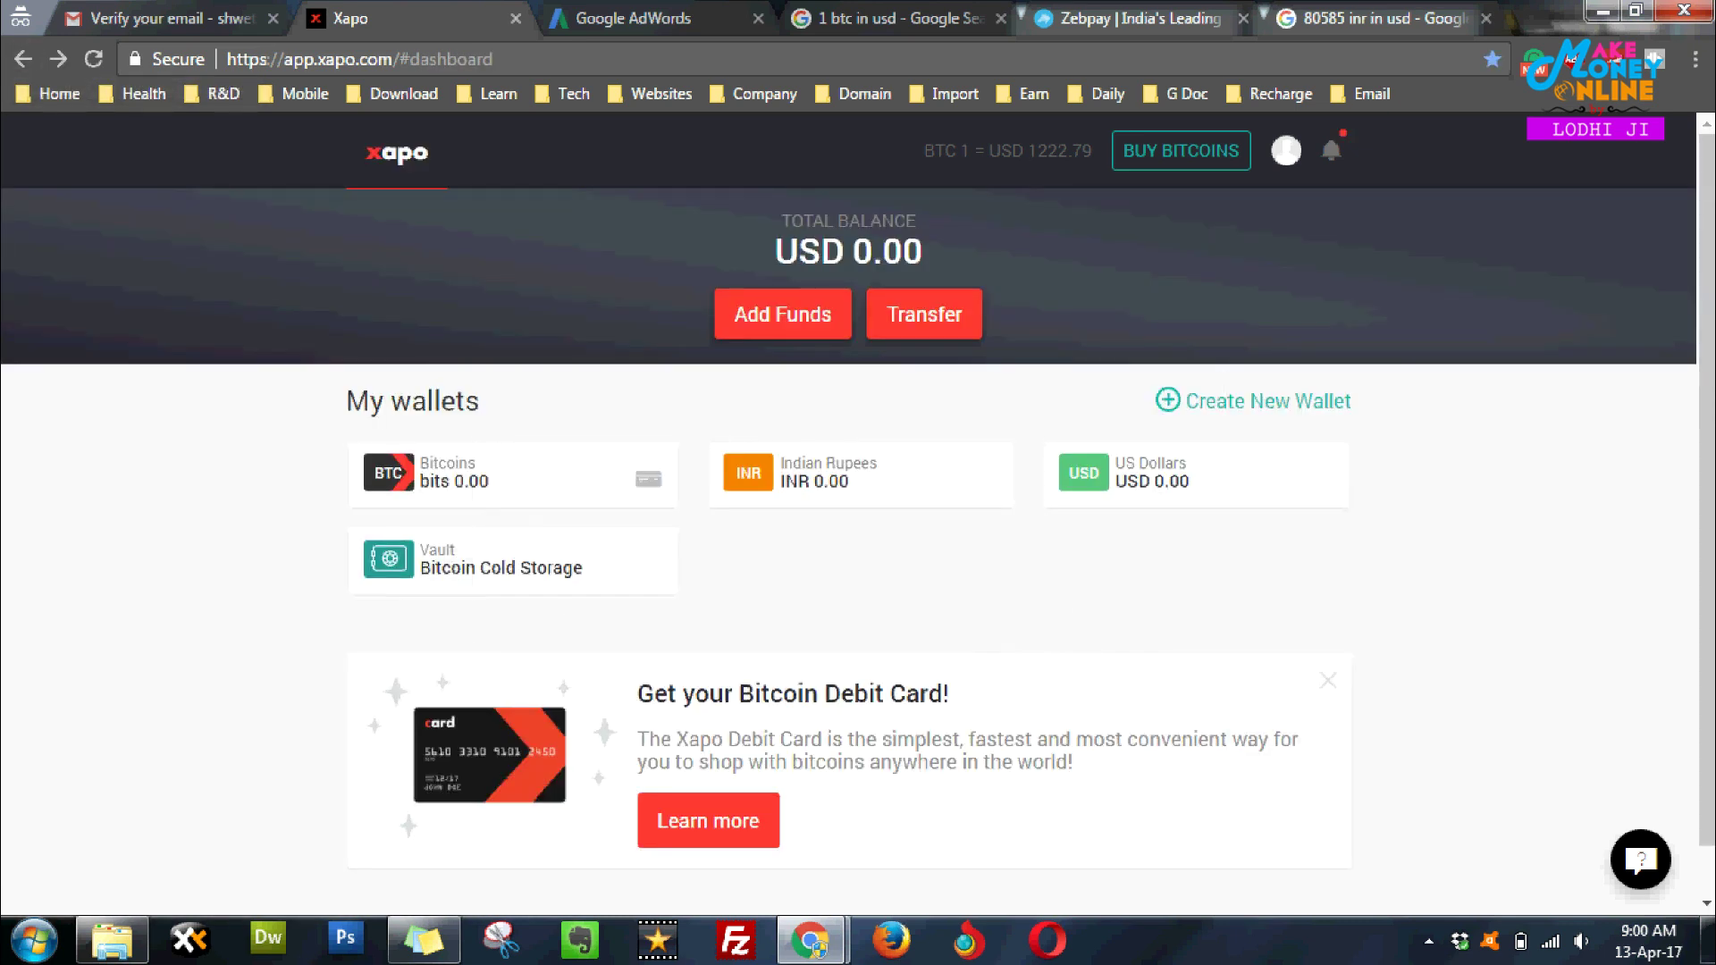
{"action": "left_click", "coordinate": [783, 315]}
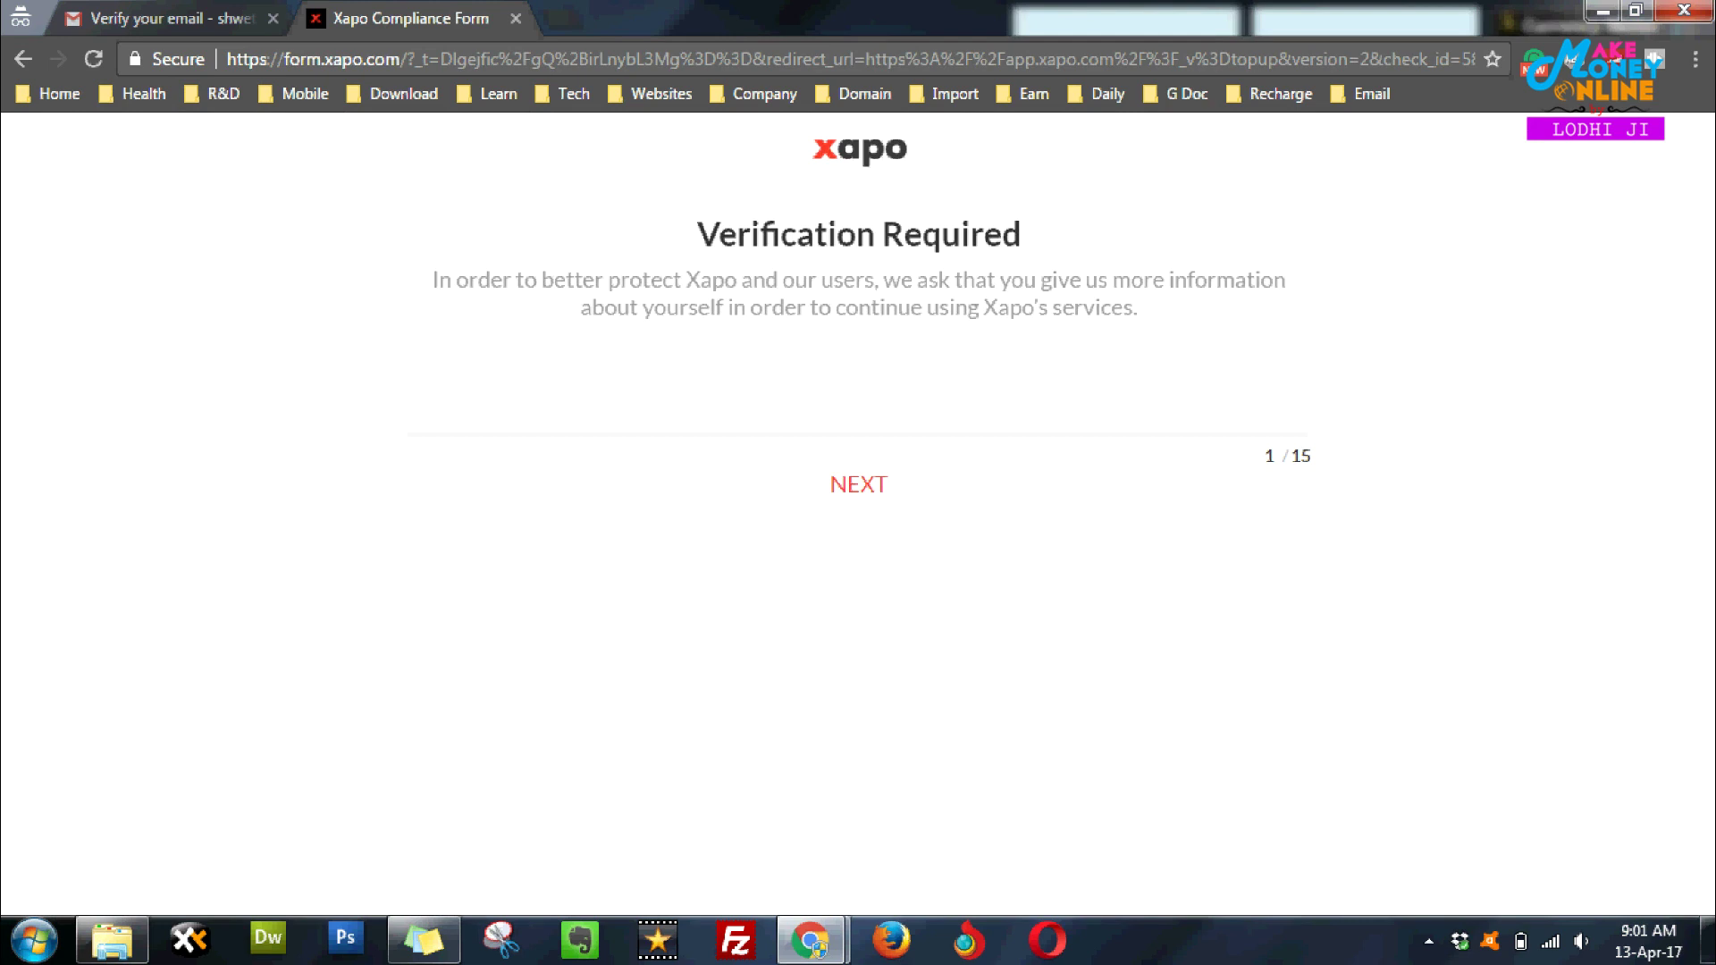
Step: Confirm the prefilled name, date of birth and country India, and choose Delhi, India as city
{"action": "key", "text": "Return"}
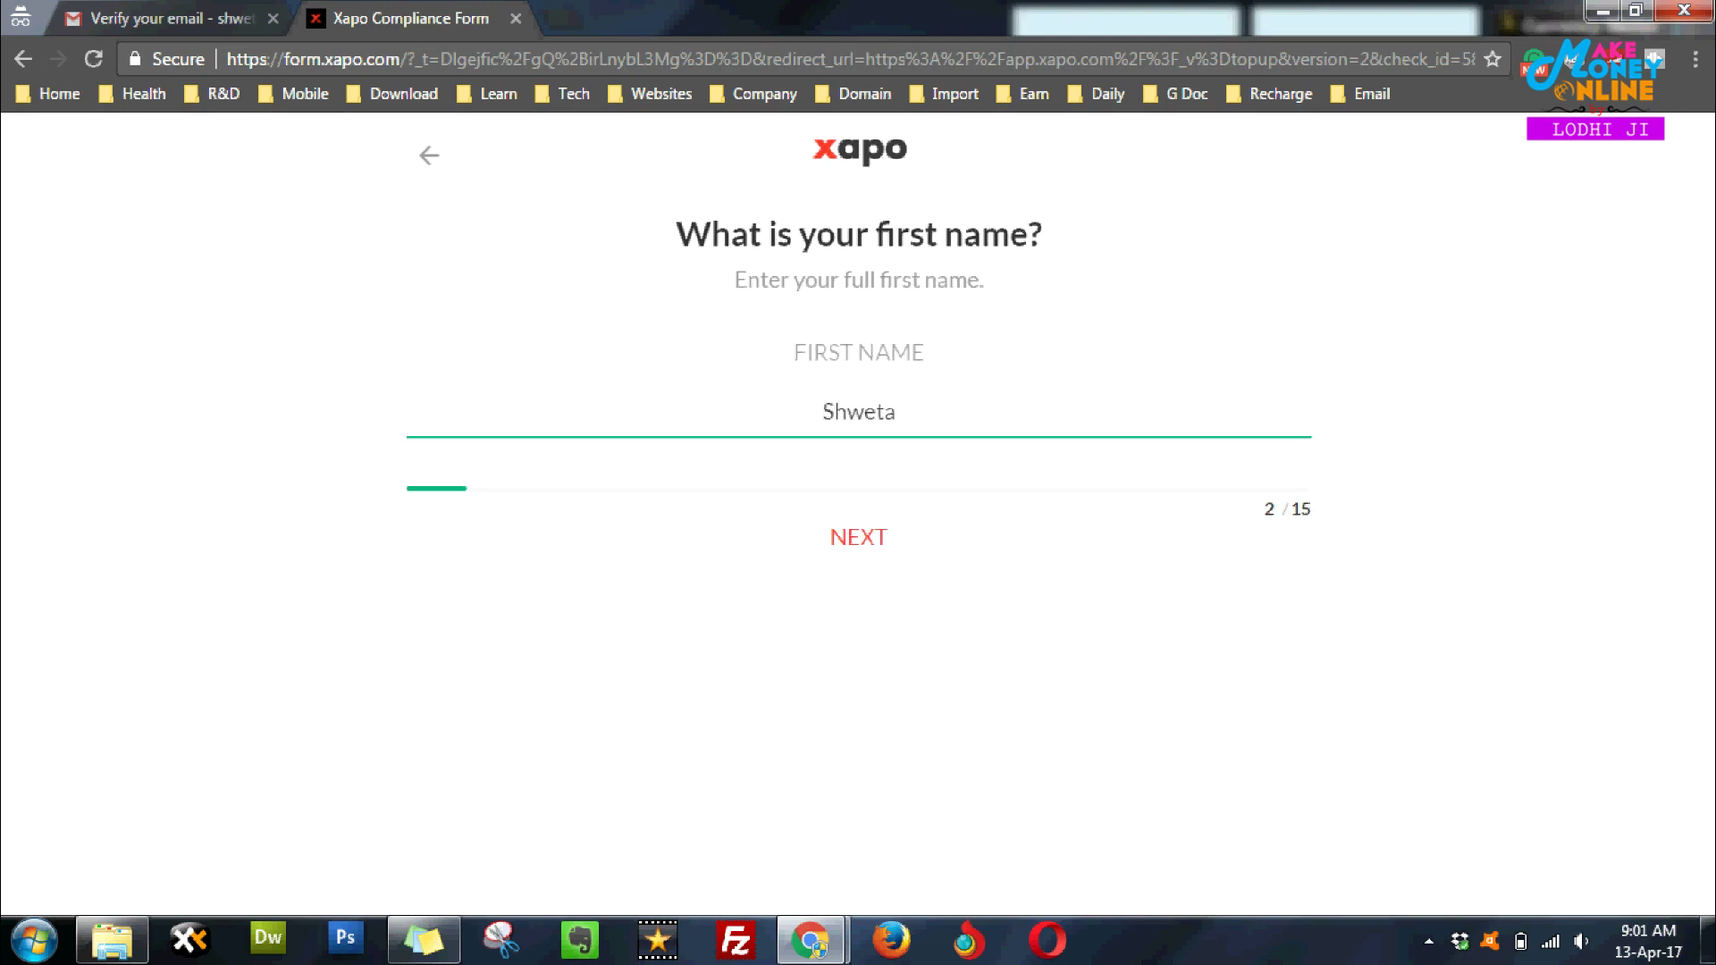
{"action": "key", "text": "Return"}
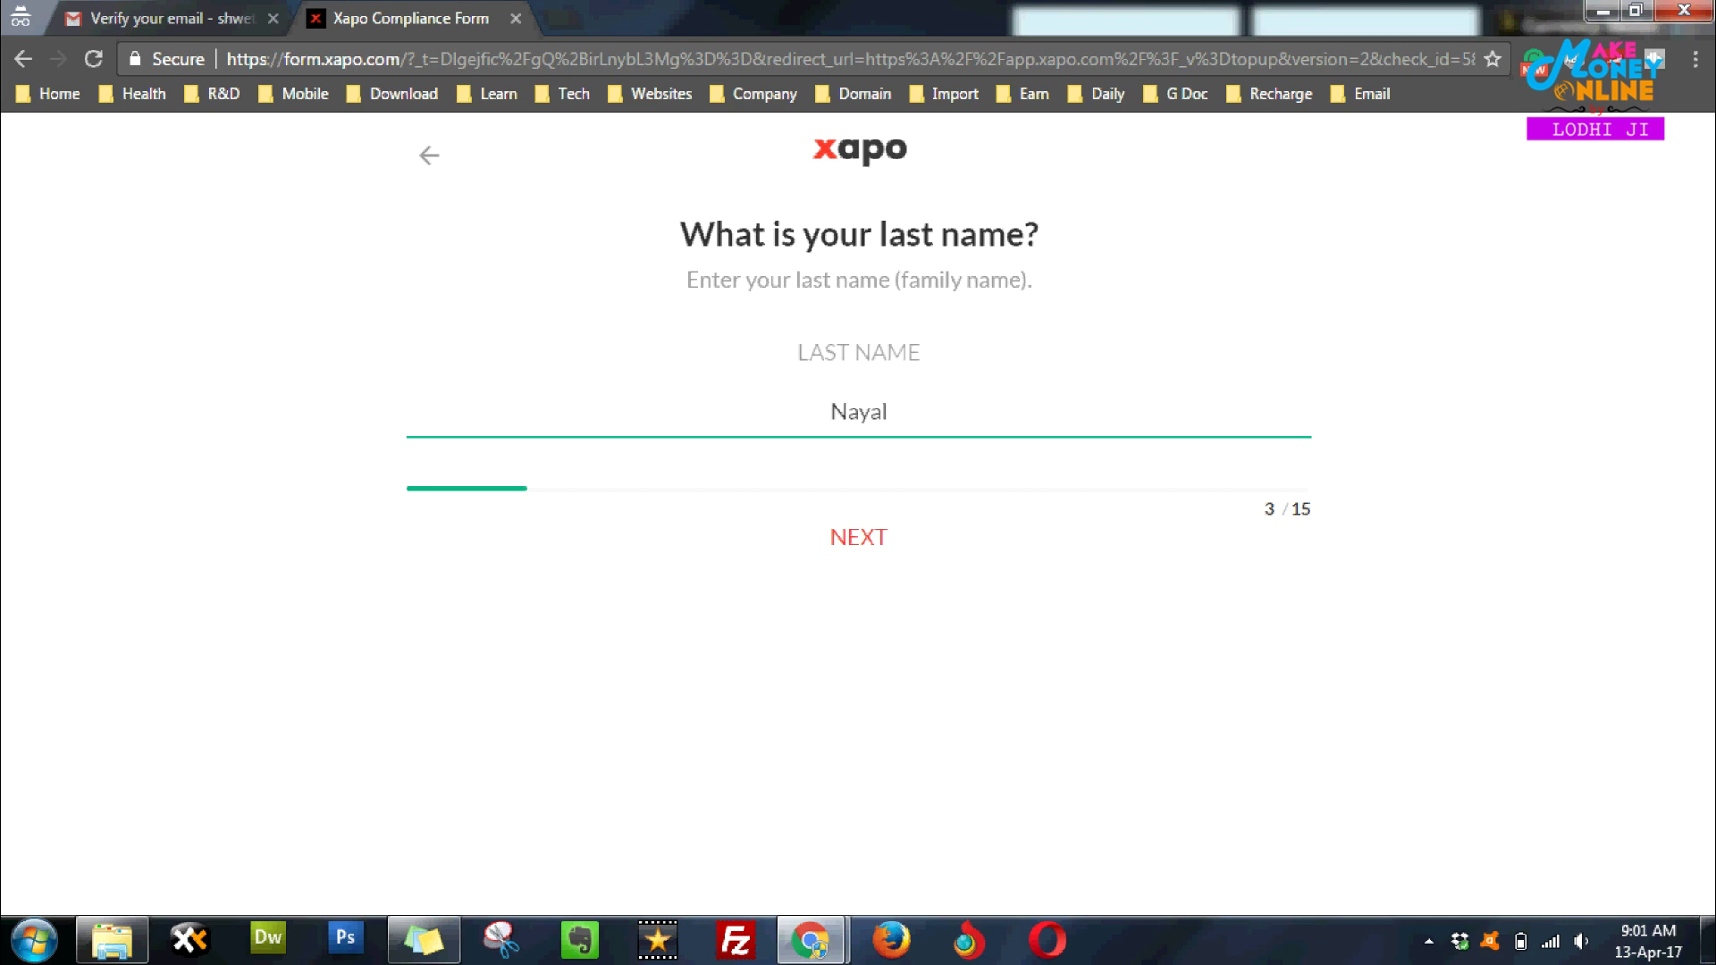
{"action": "key", "text": "Return"}
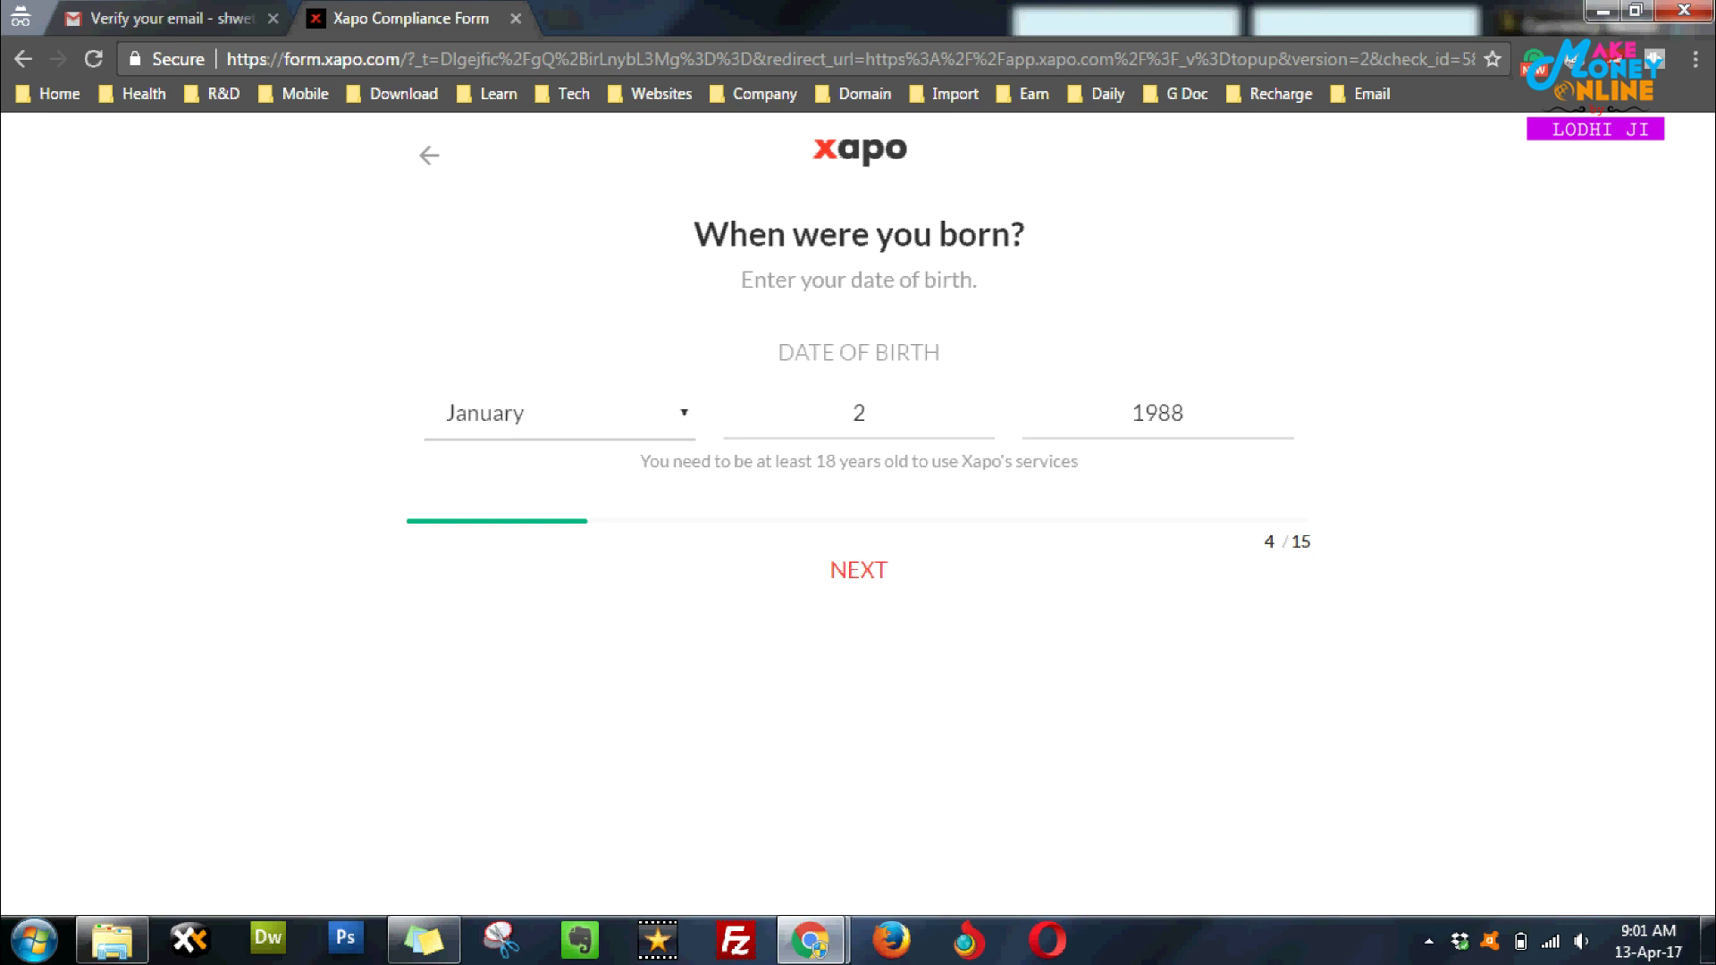
{"action": "key", "text": "Return"}
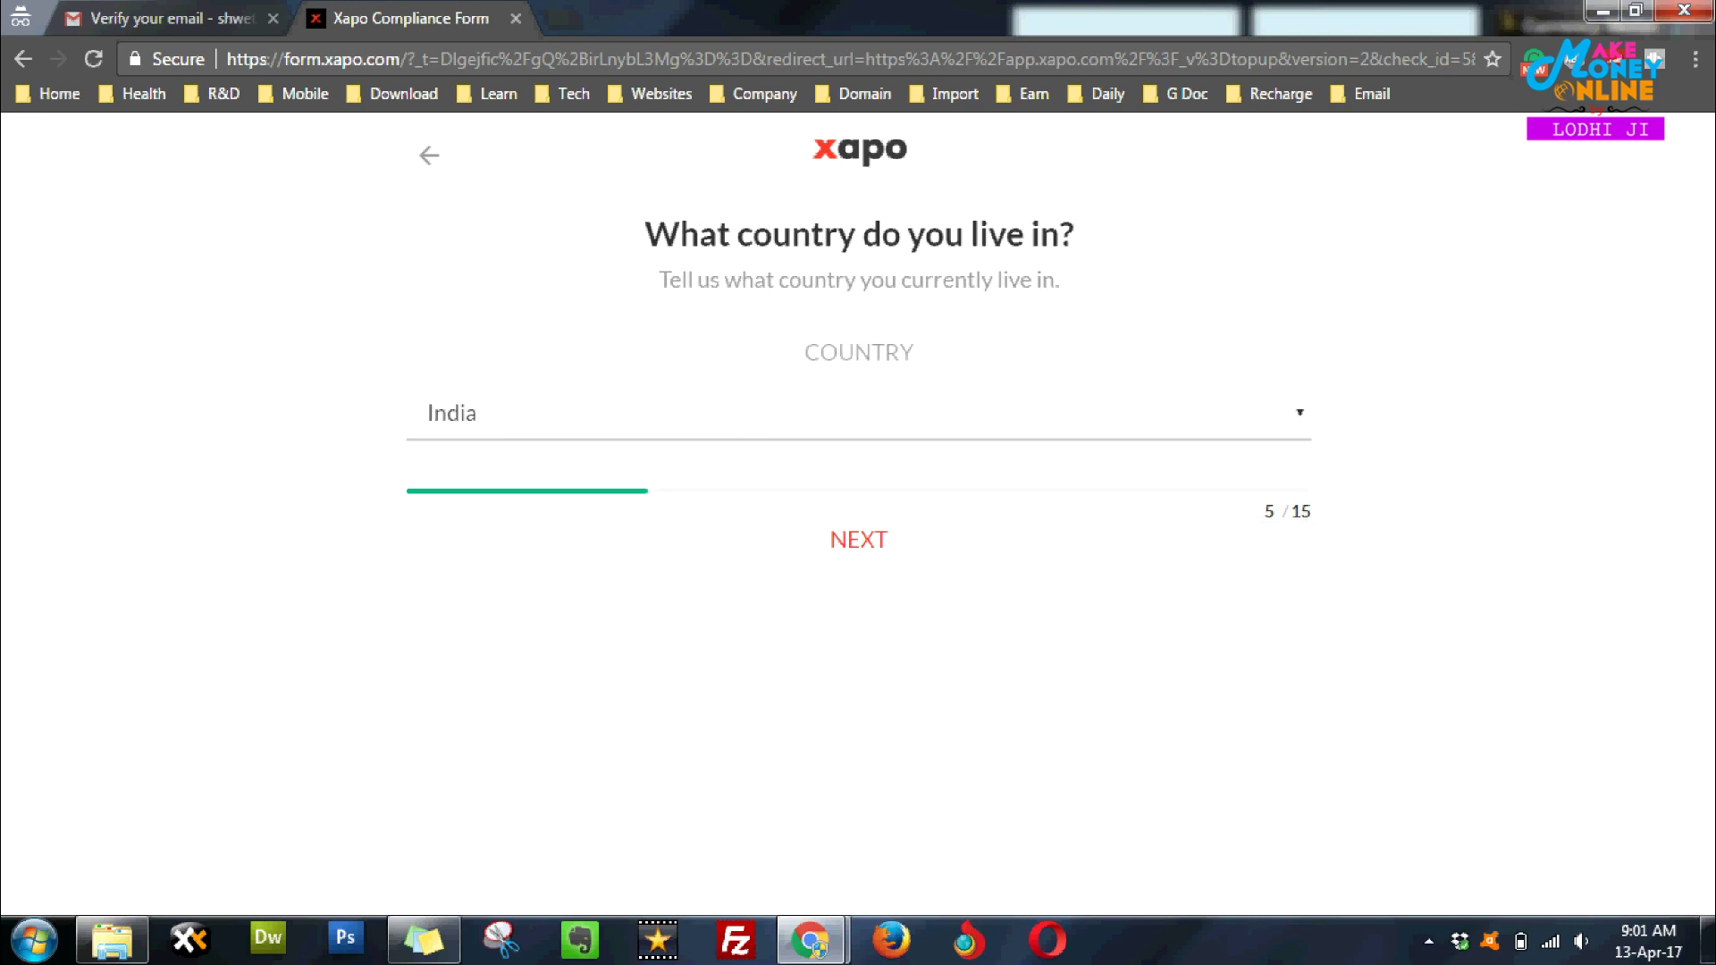
{"action": "key", "text": "Return"}
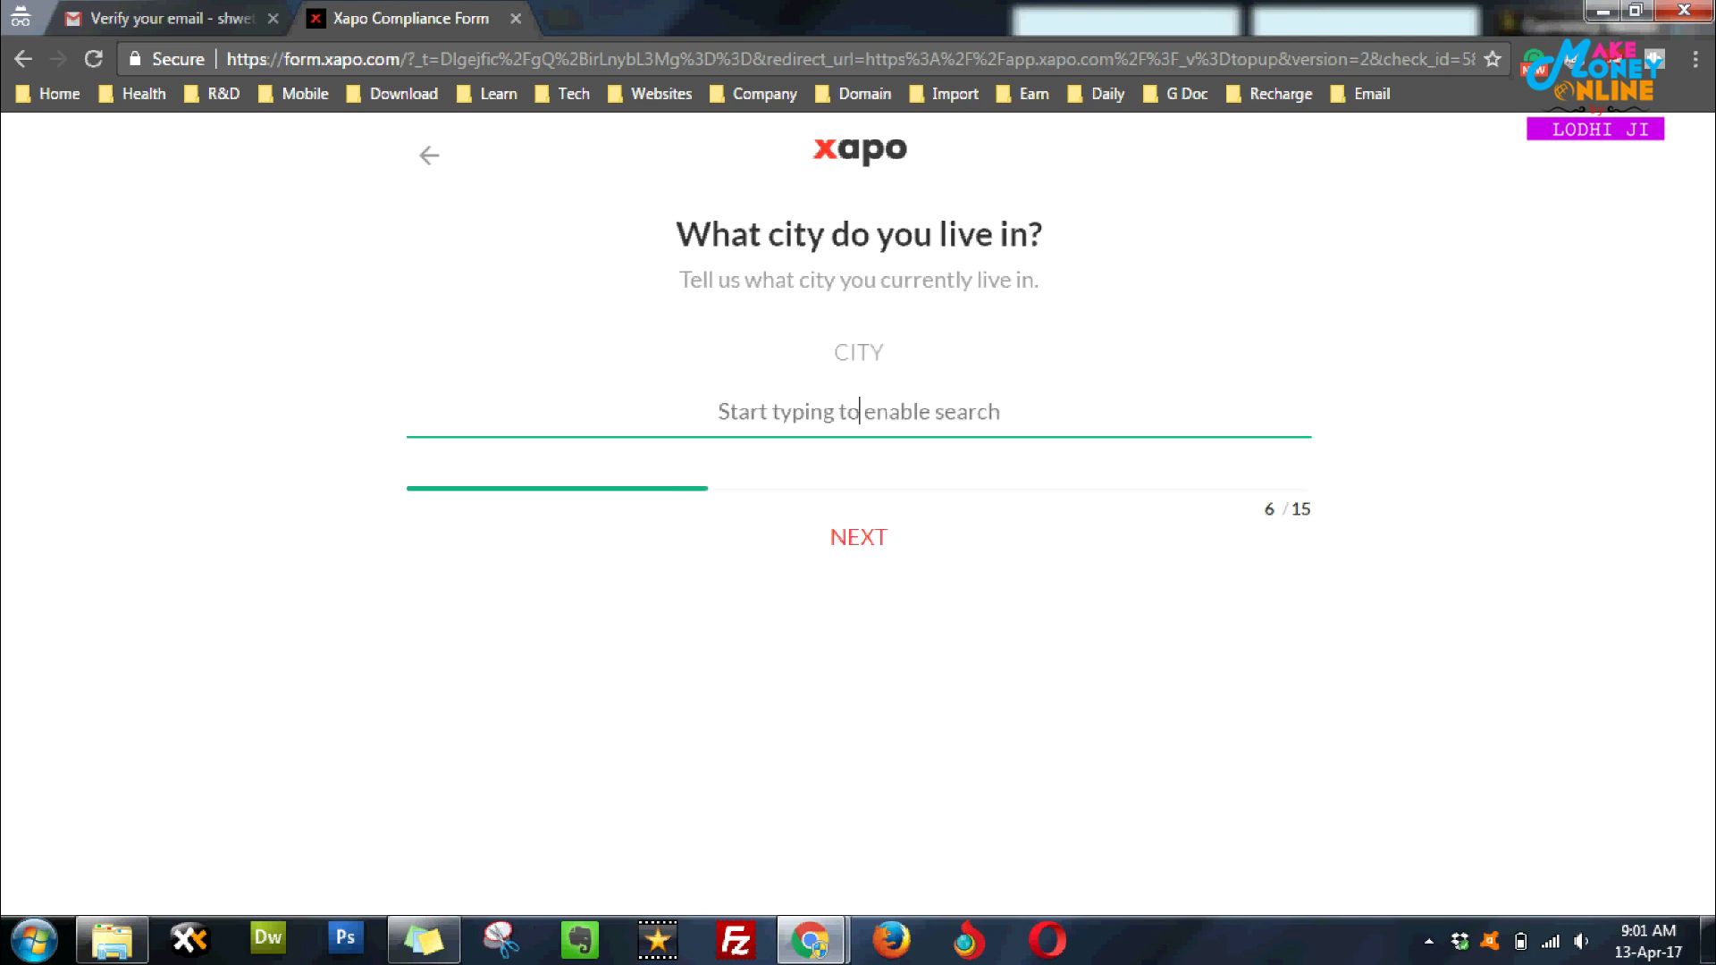
{"action": "type", "text": "De"}
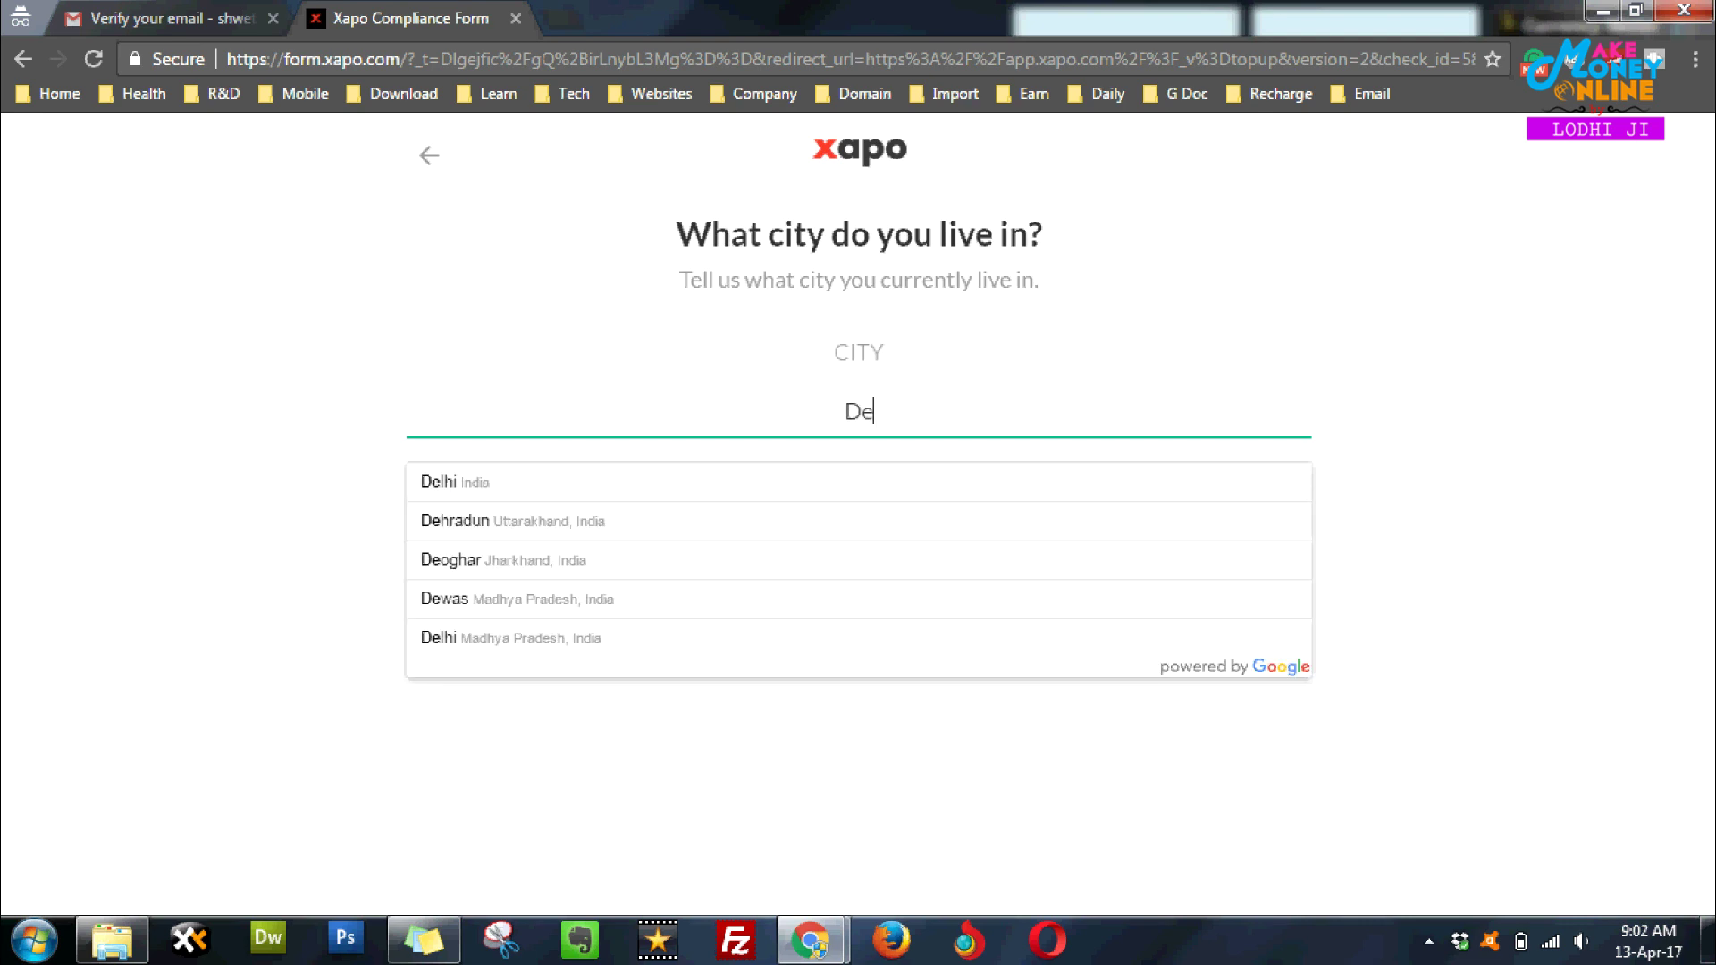
{"action": "key", "text": "Down"}
{"action": "key", "text": "Return"}
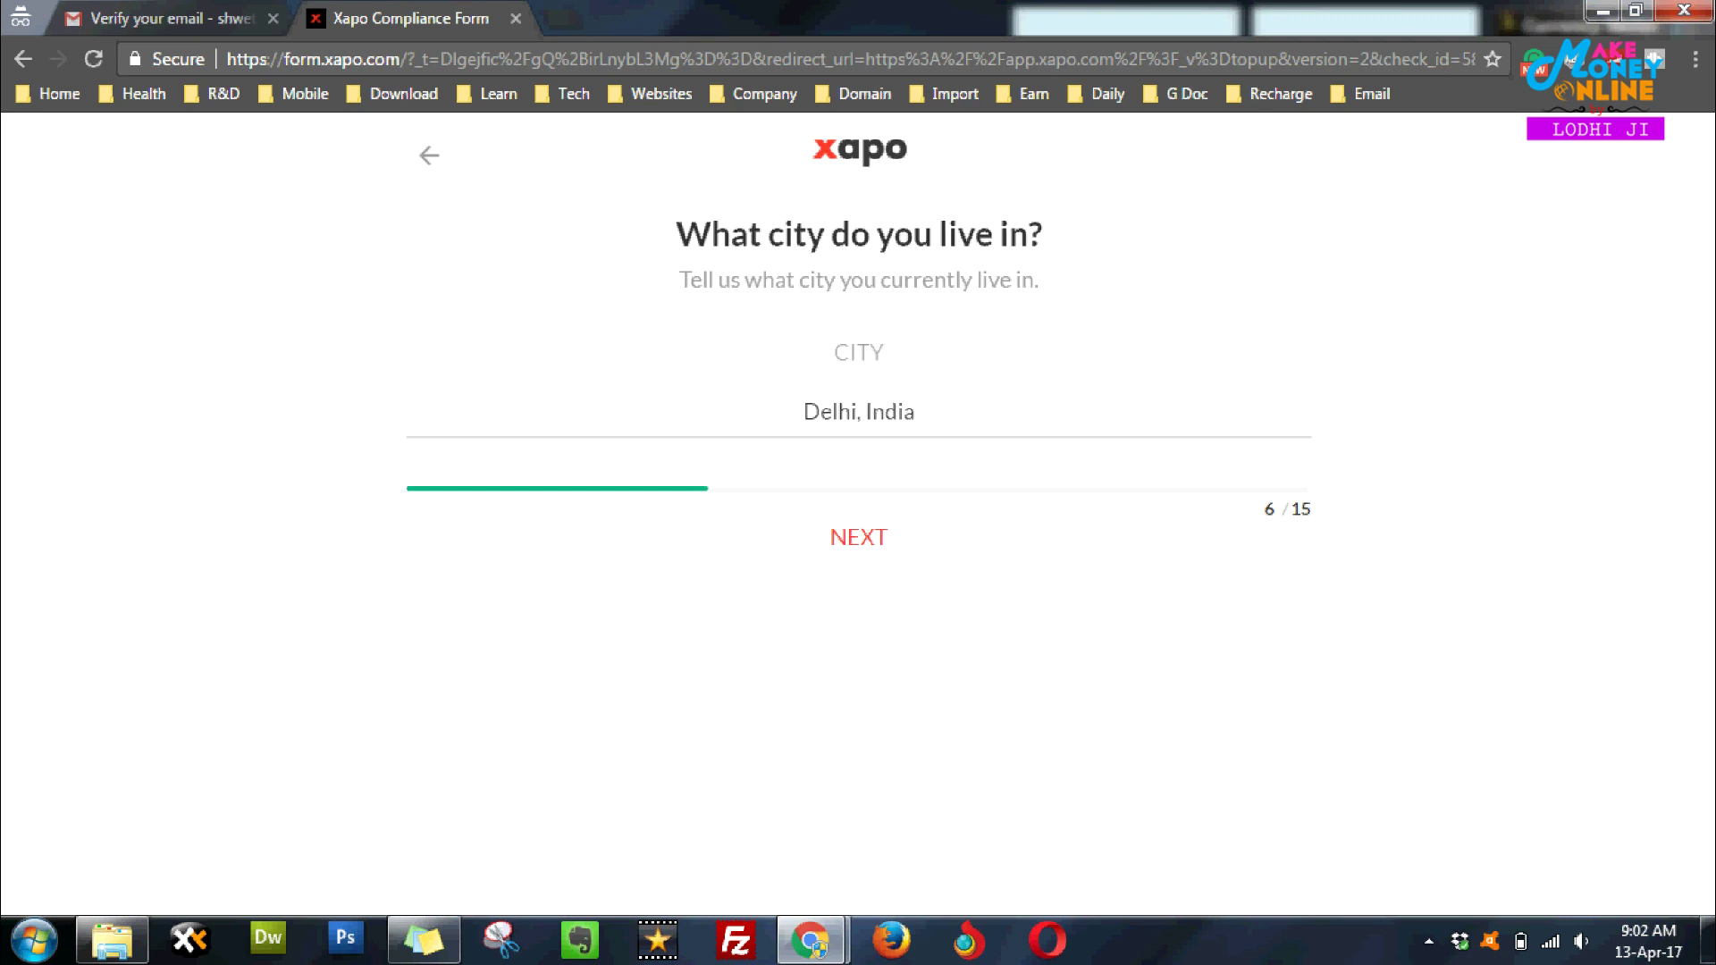
{"action": "key", "text": "Return"}
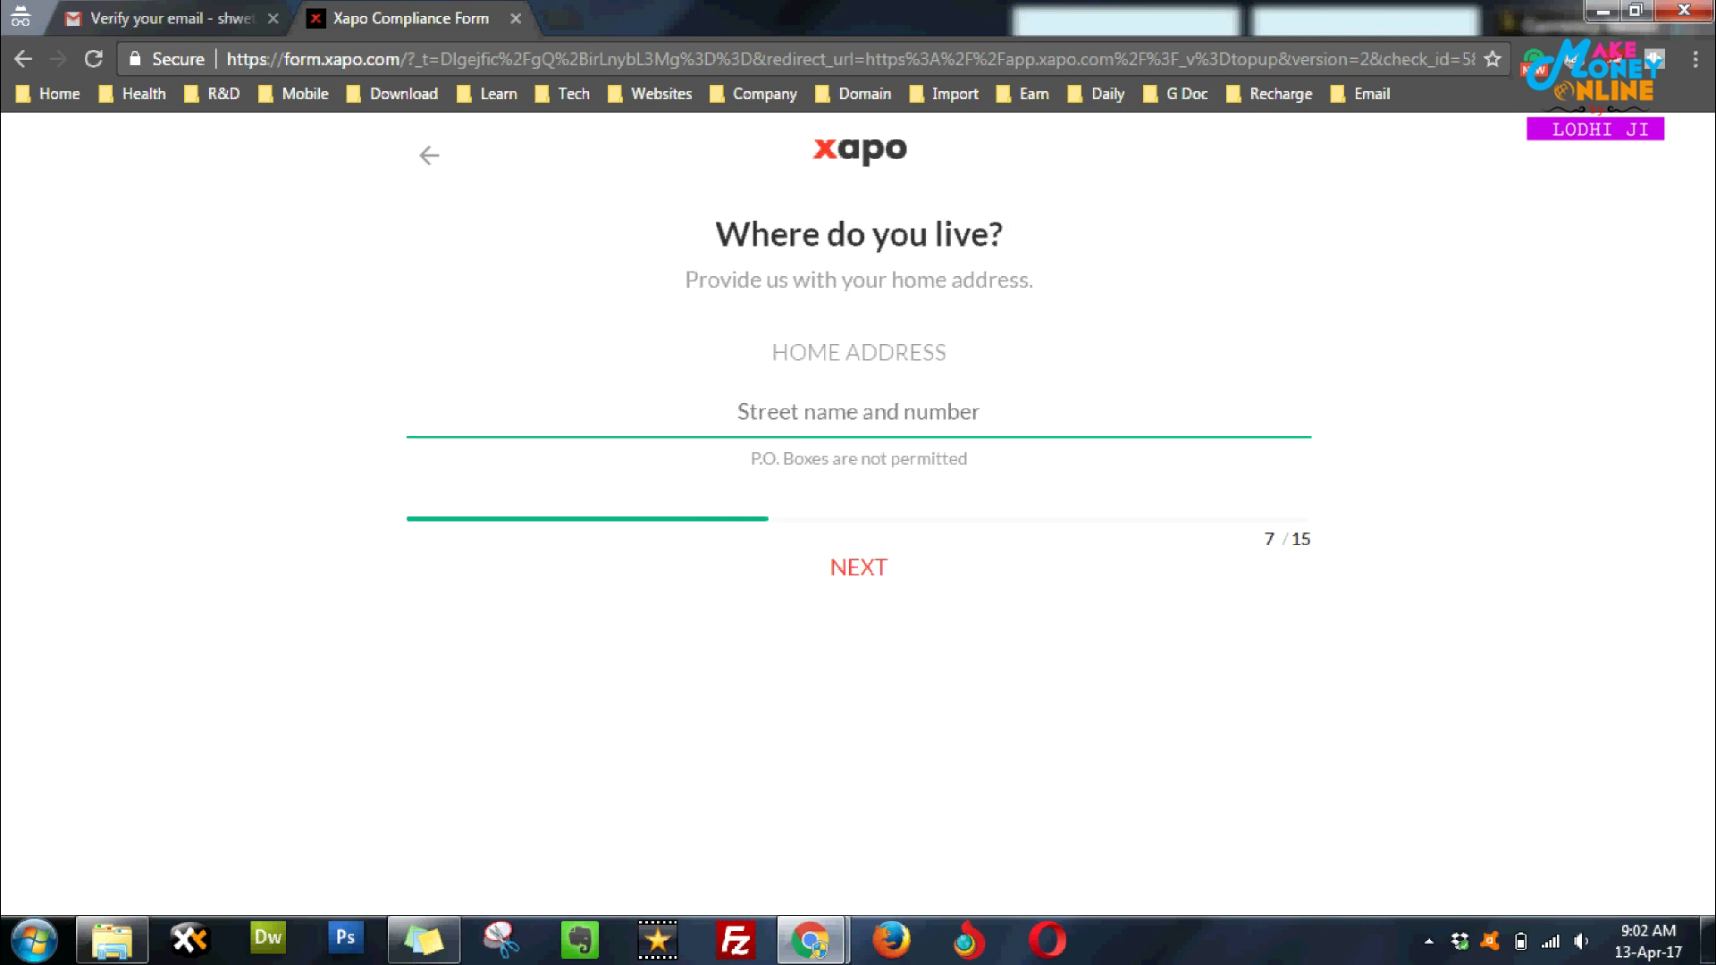
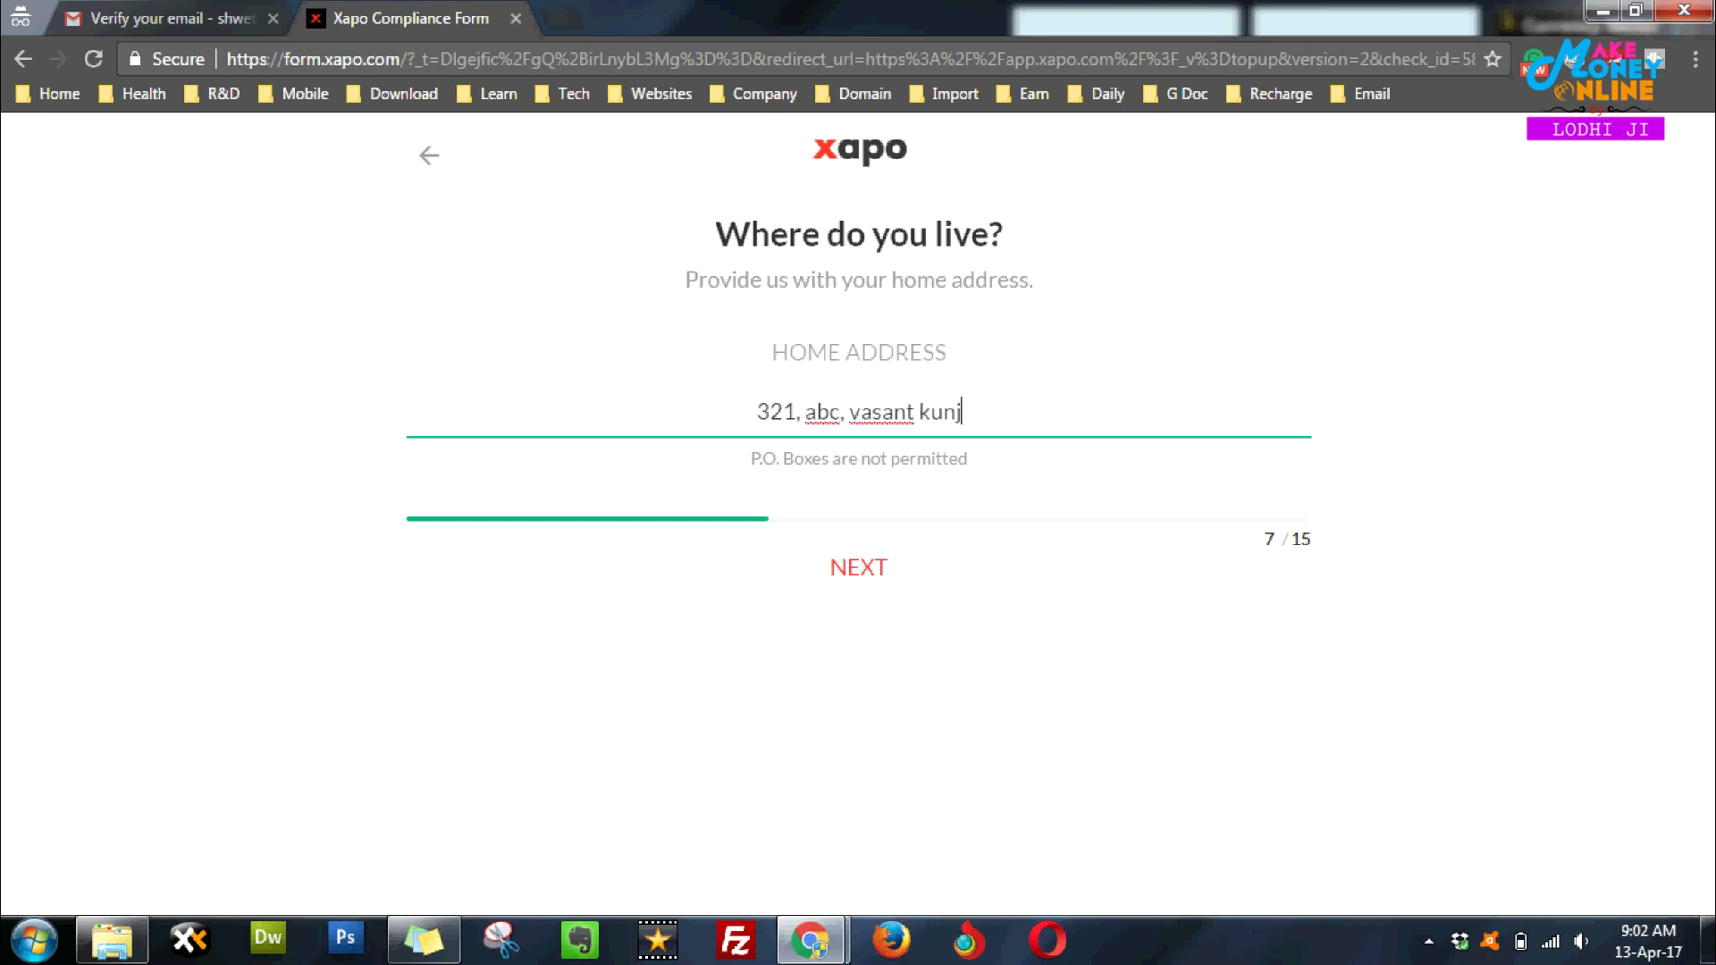
{"action": "key", "text": "Return"}
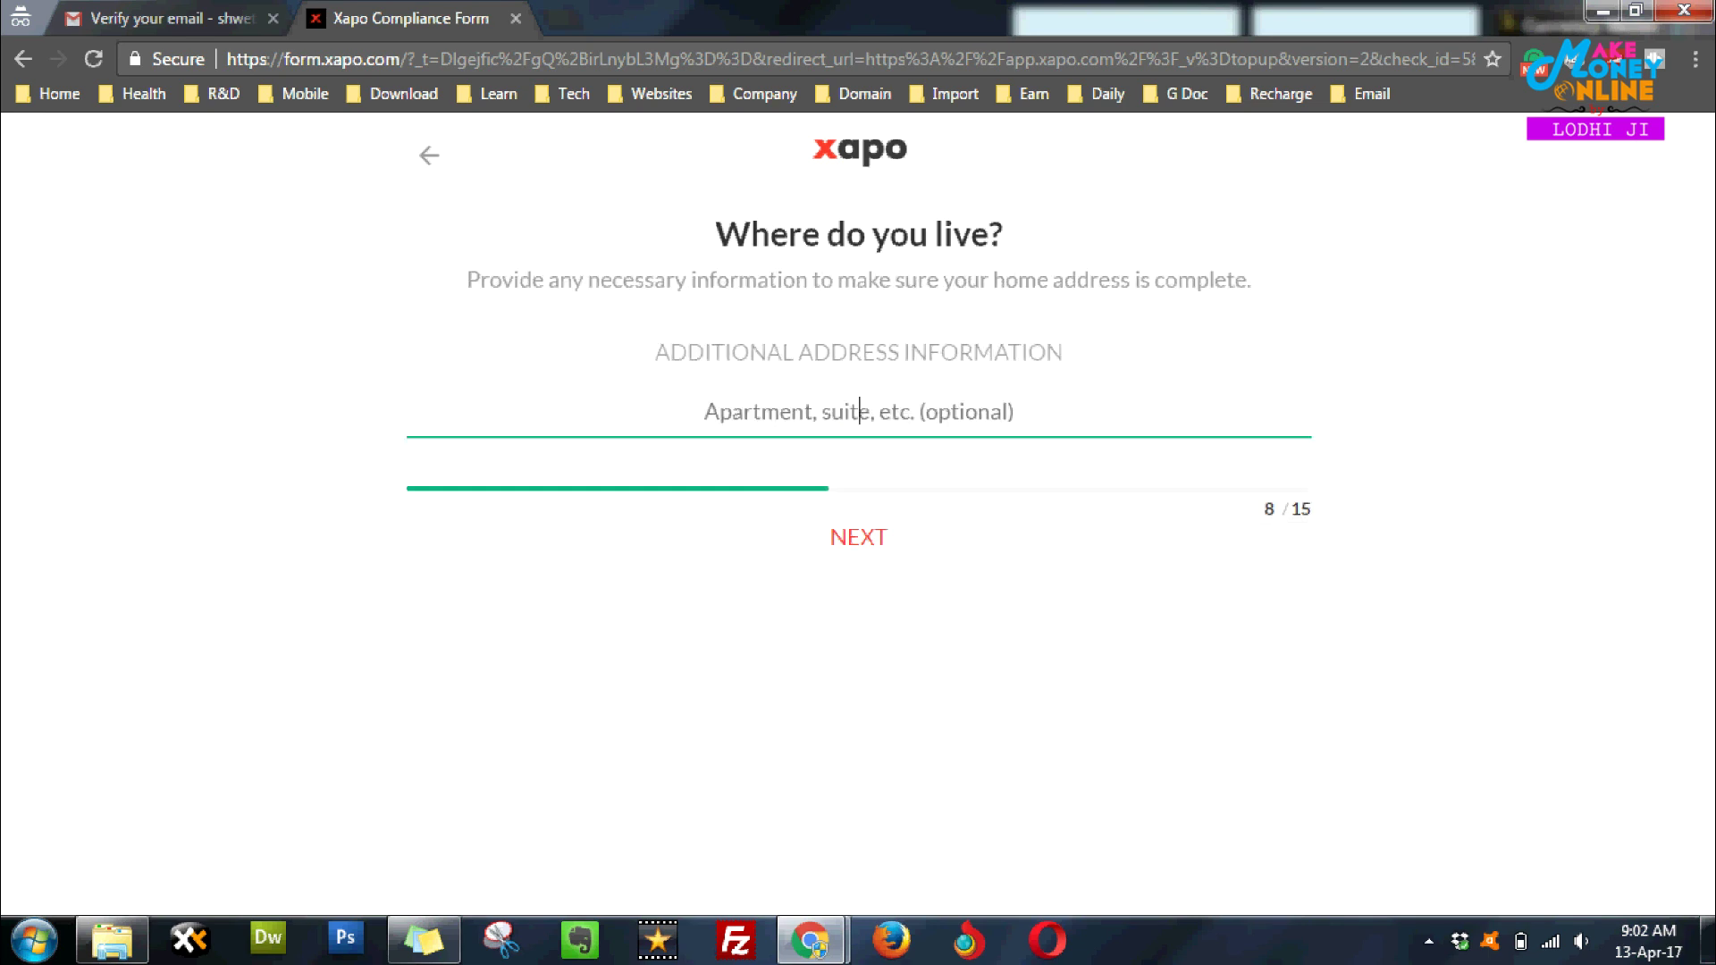
{"action": "type", "text": "45"}
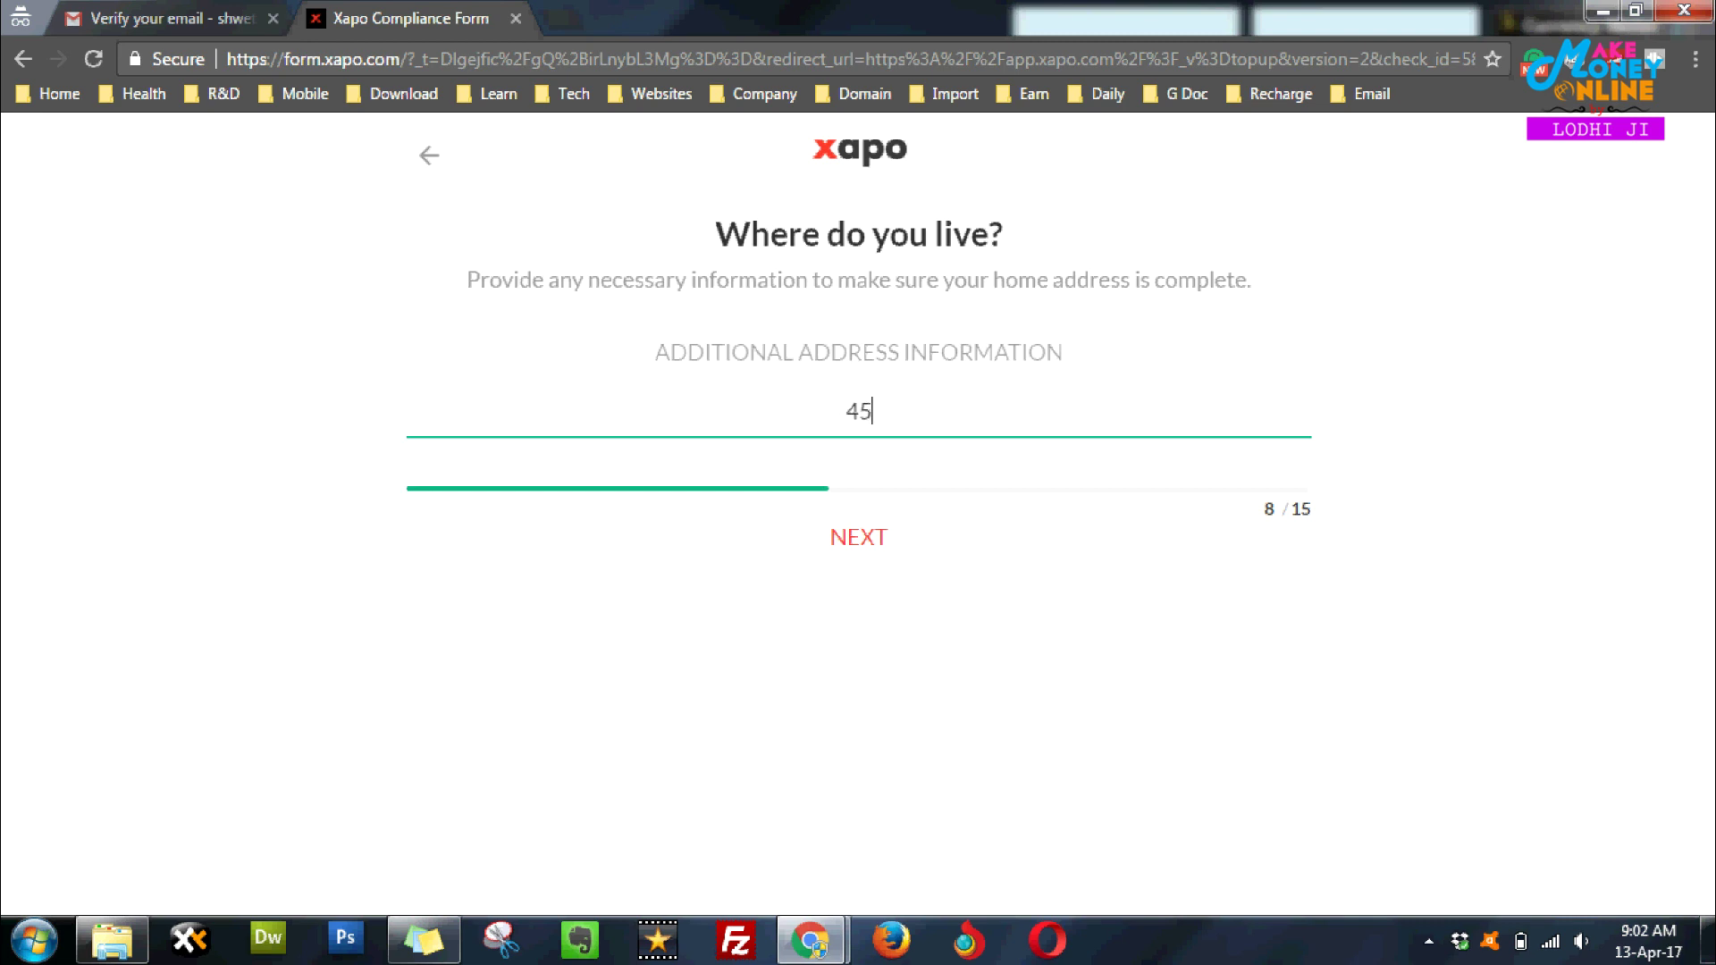
{"action": "key", "text": "Return"}
{"action": "type", "text": "110054"}
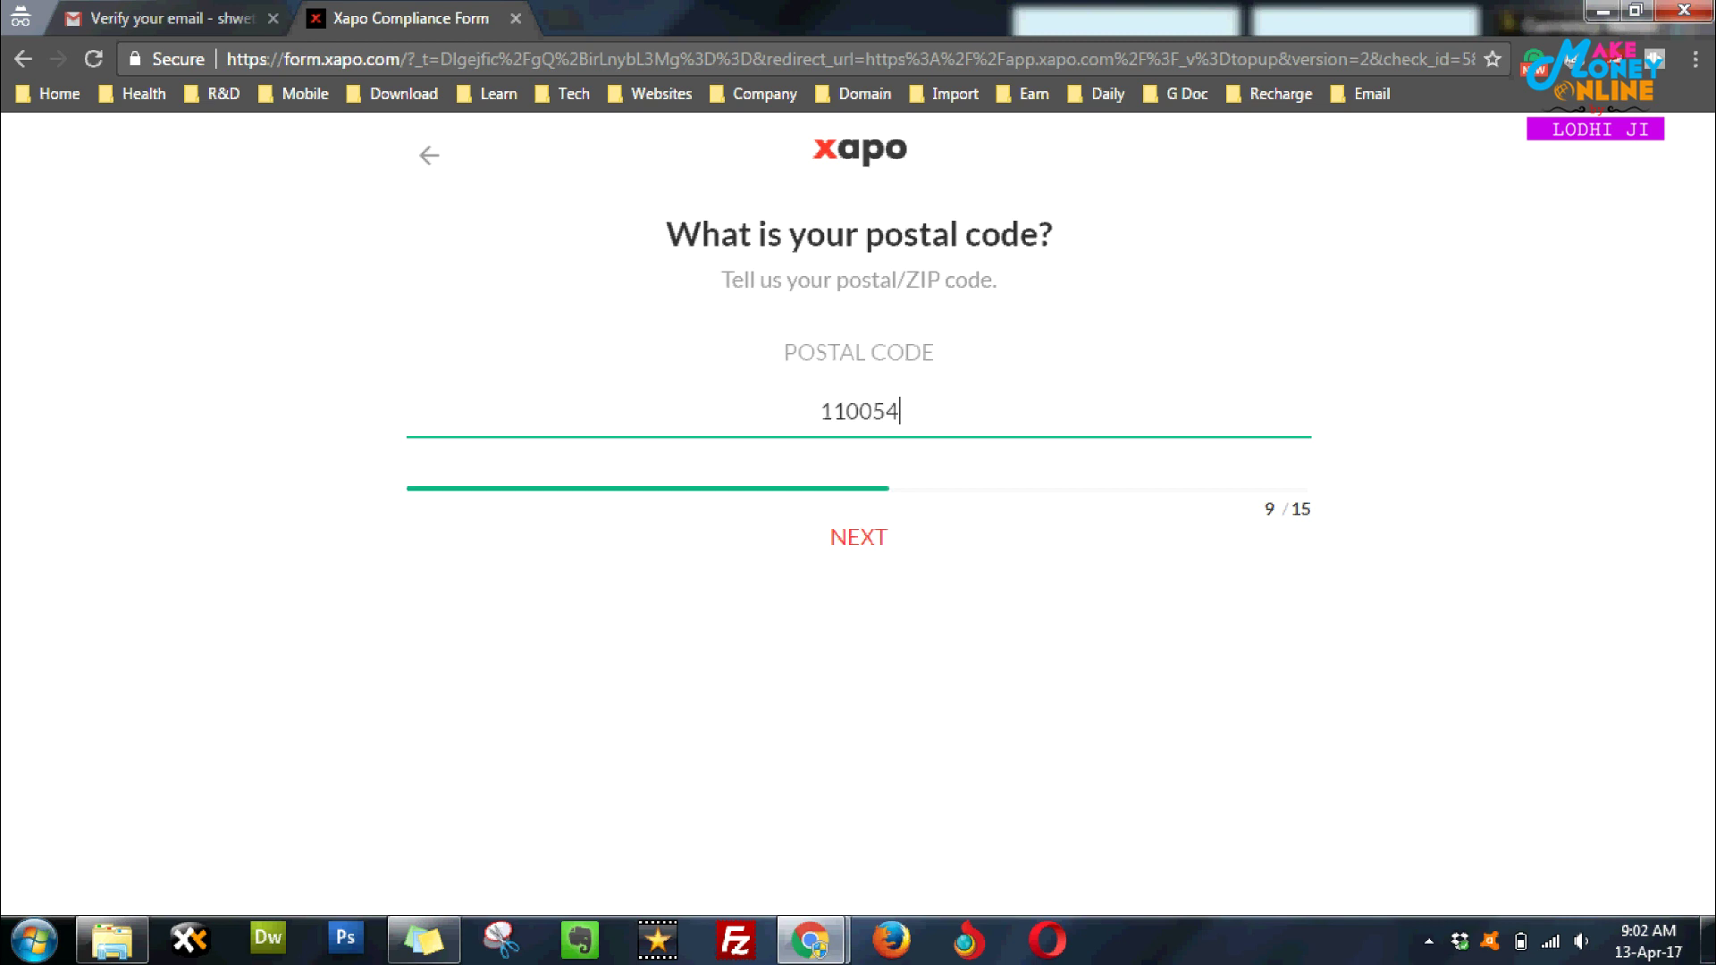
{"action": "key", "text": "Return"}
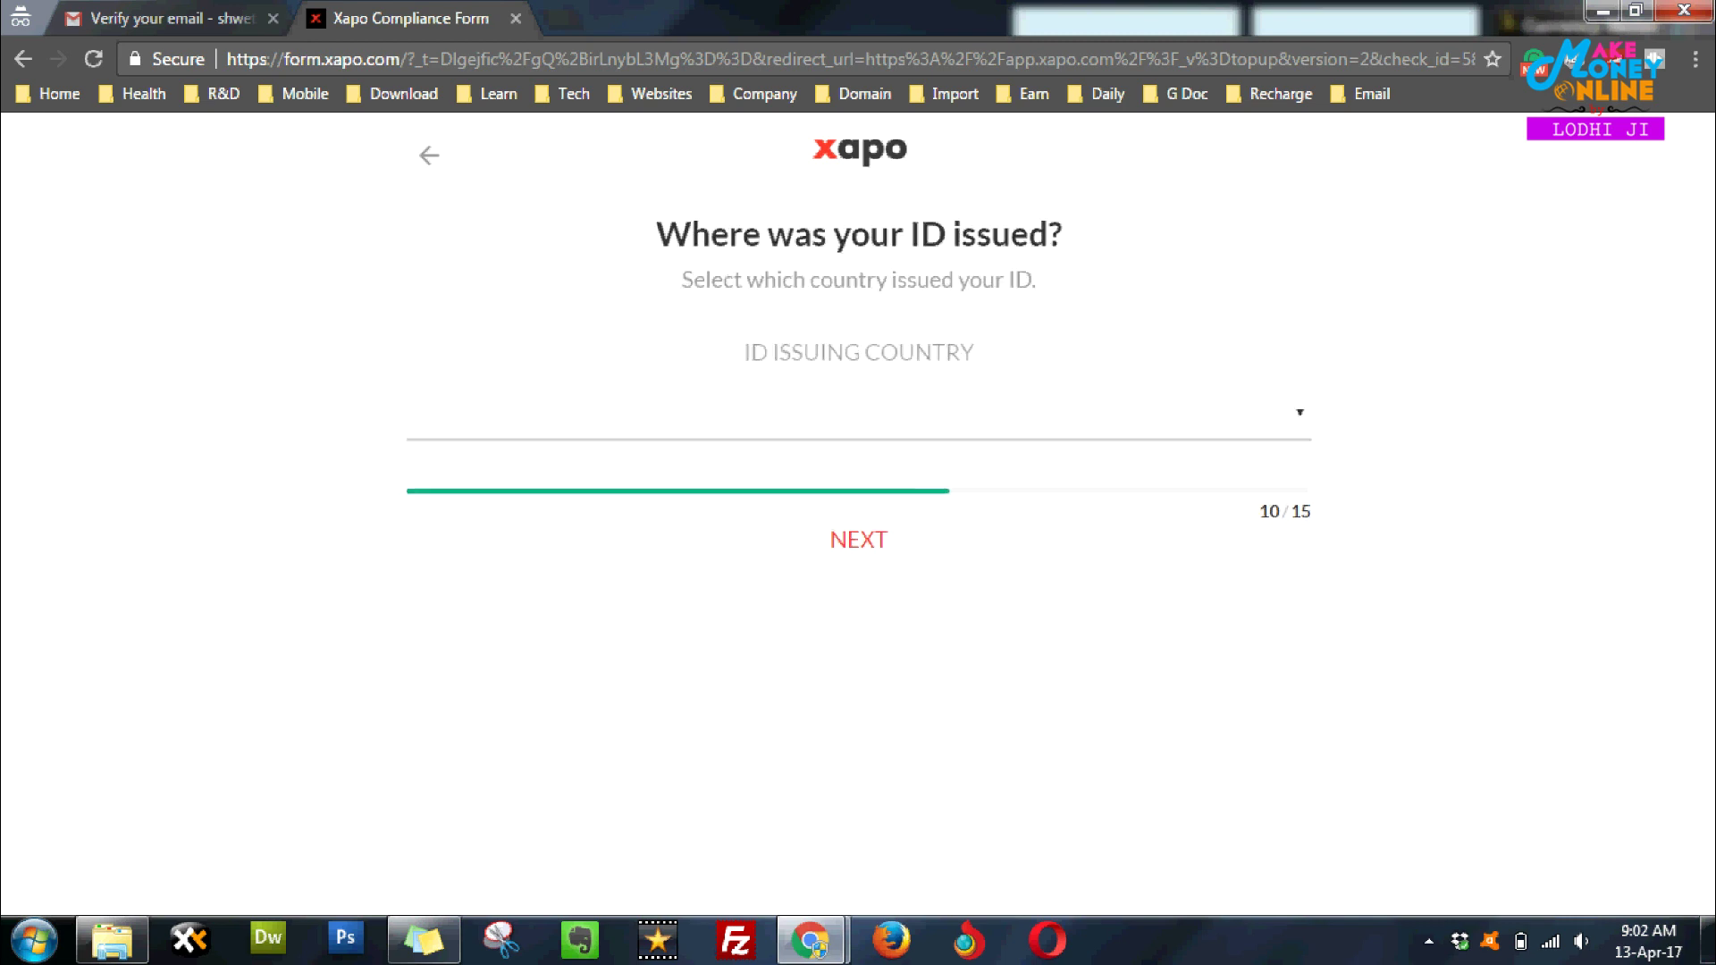
Step: Select India as the ID-issuing country and continue to the ID type question
{"action": "key", "text": "Return"}
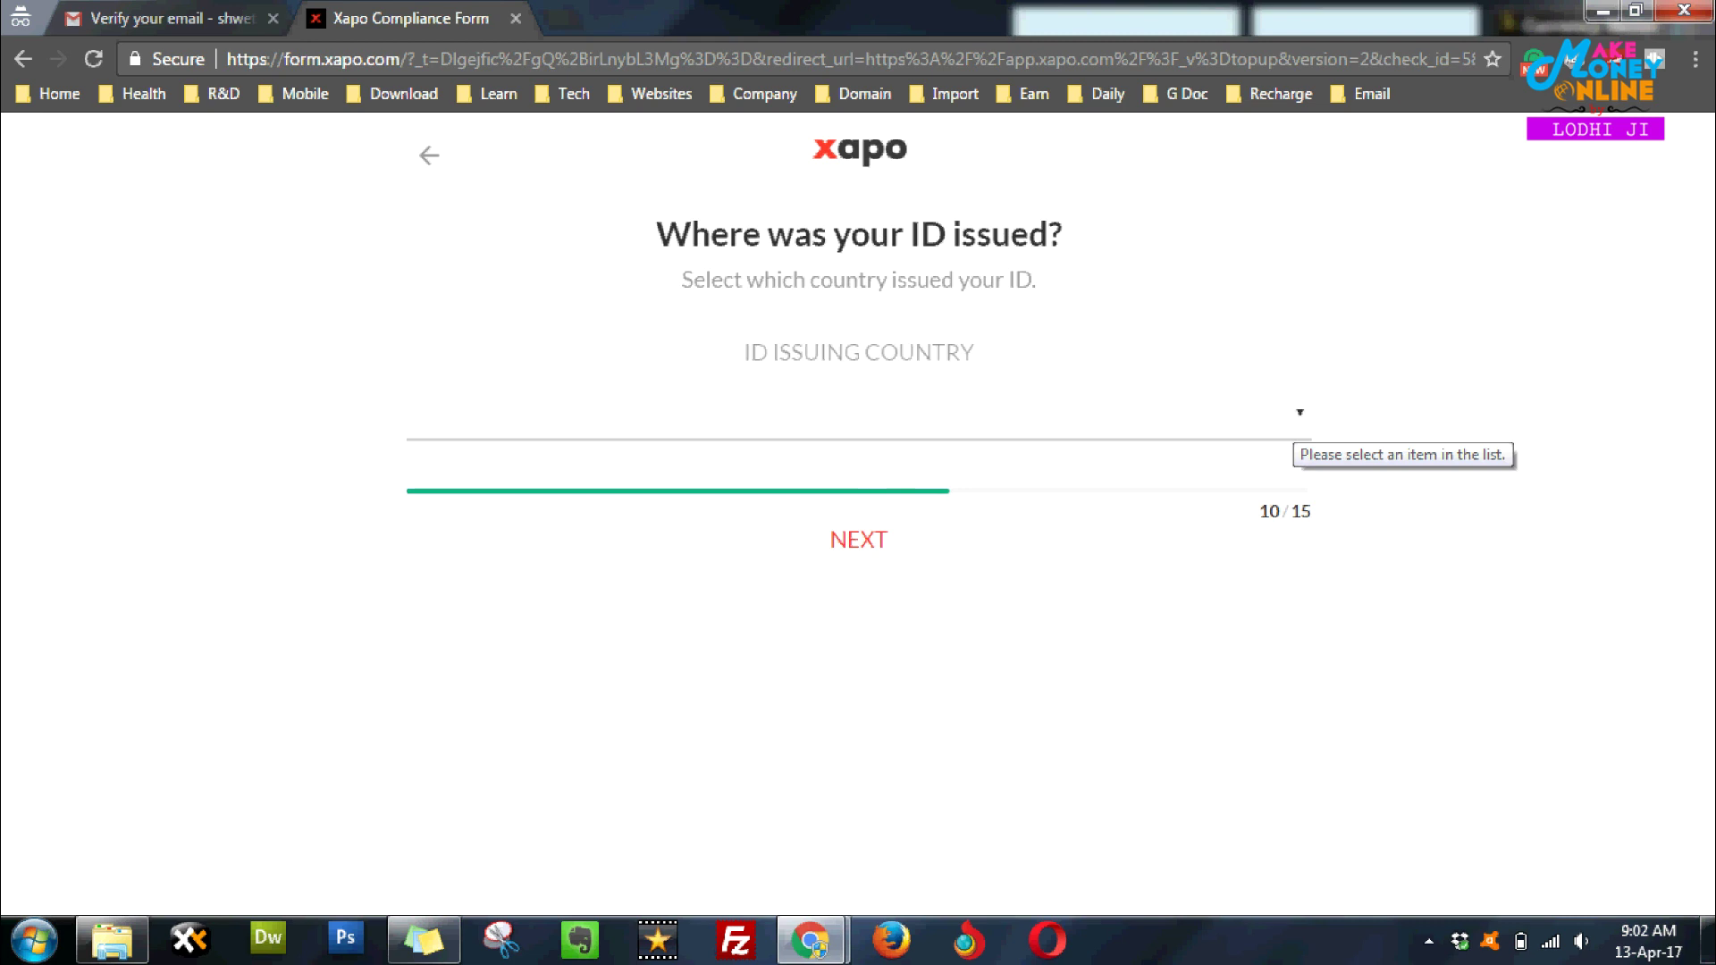
{"action": "key", "text": "alt+Down"}
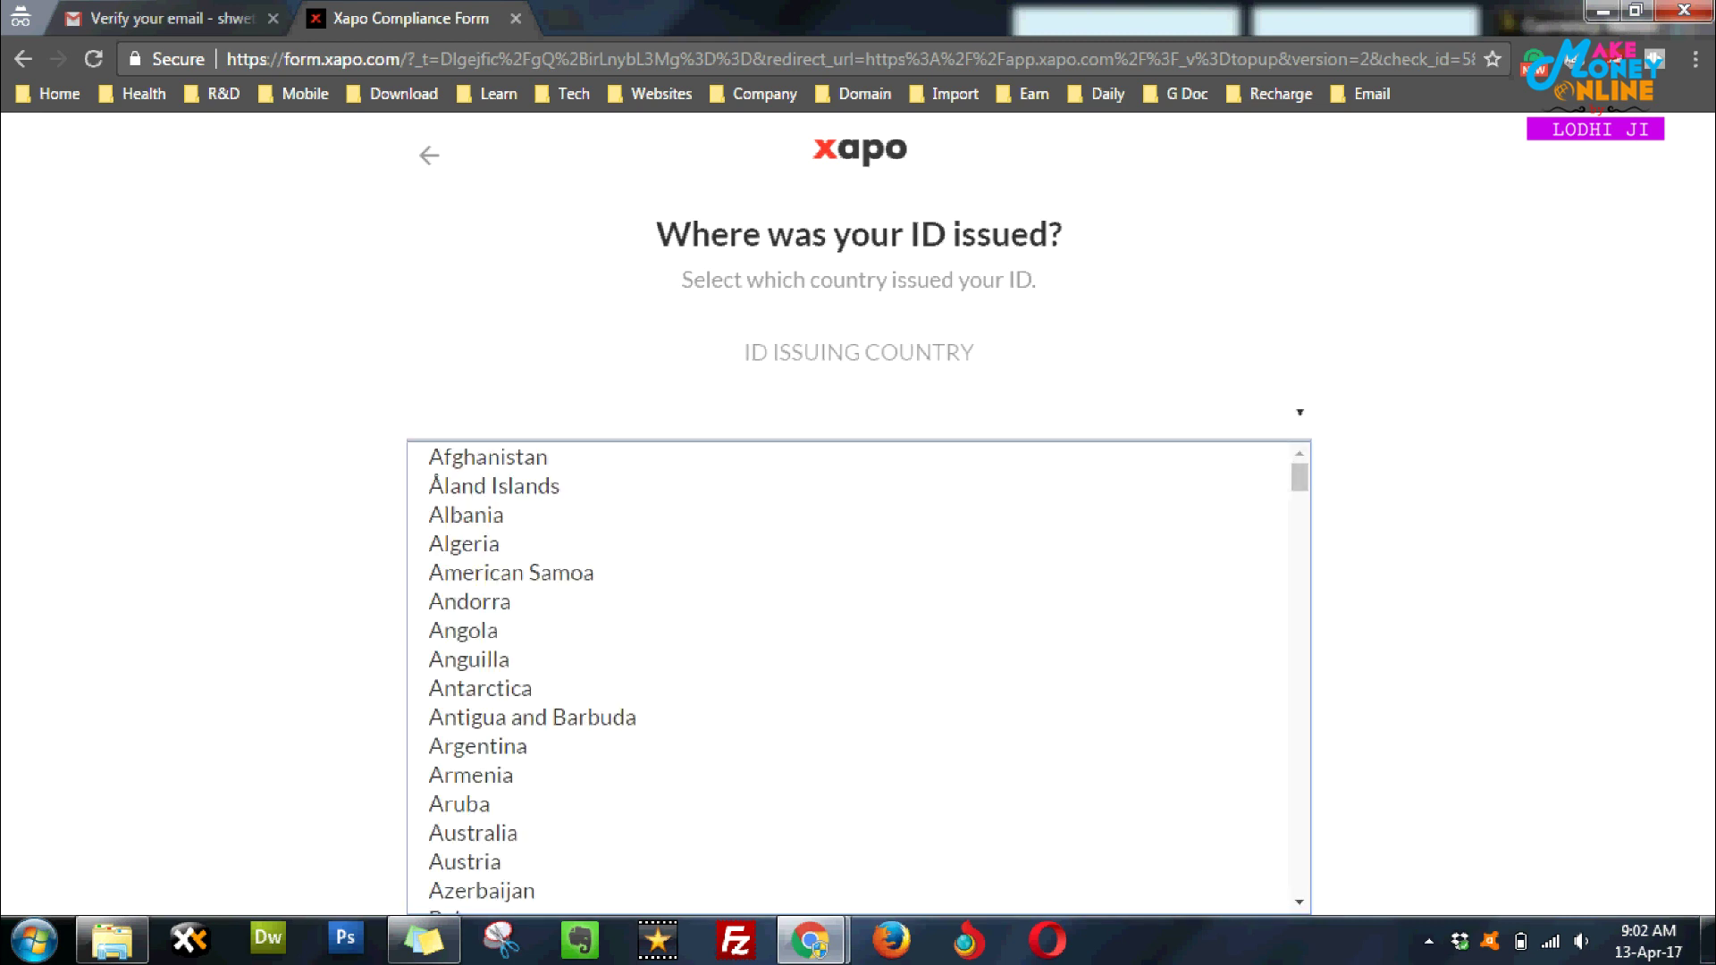
{"action": "key", "text": "i"}
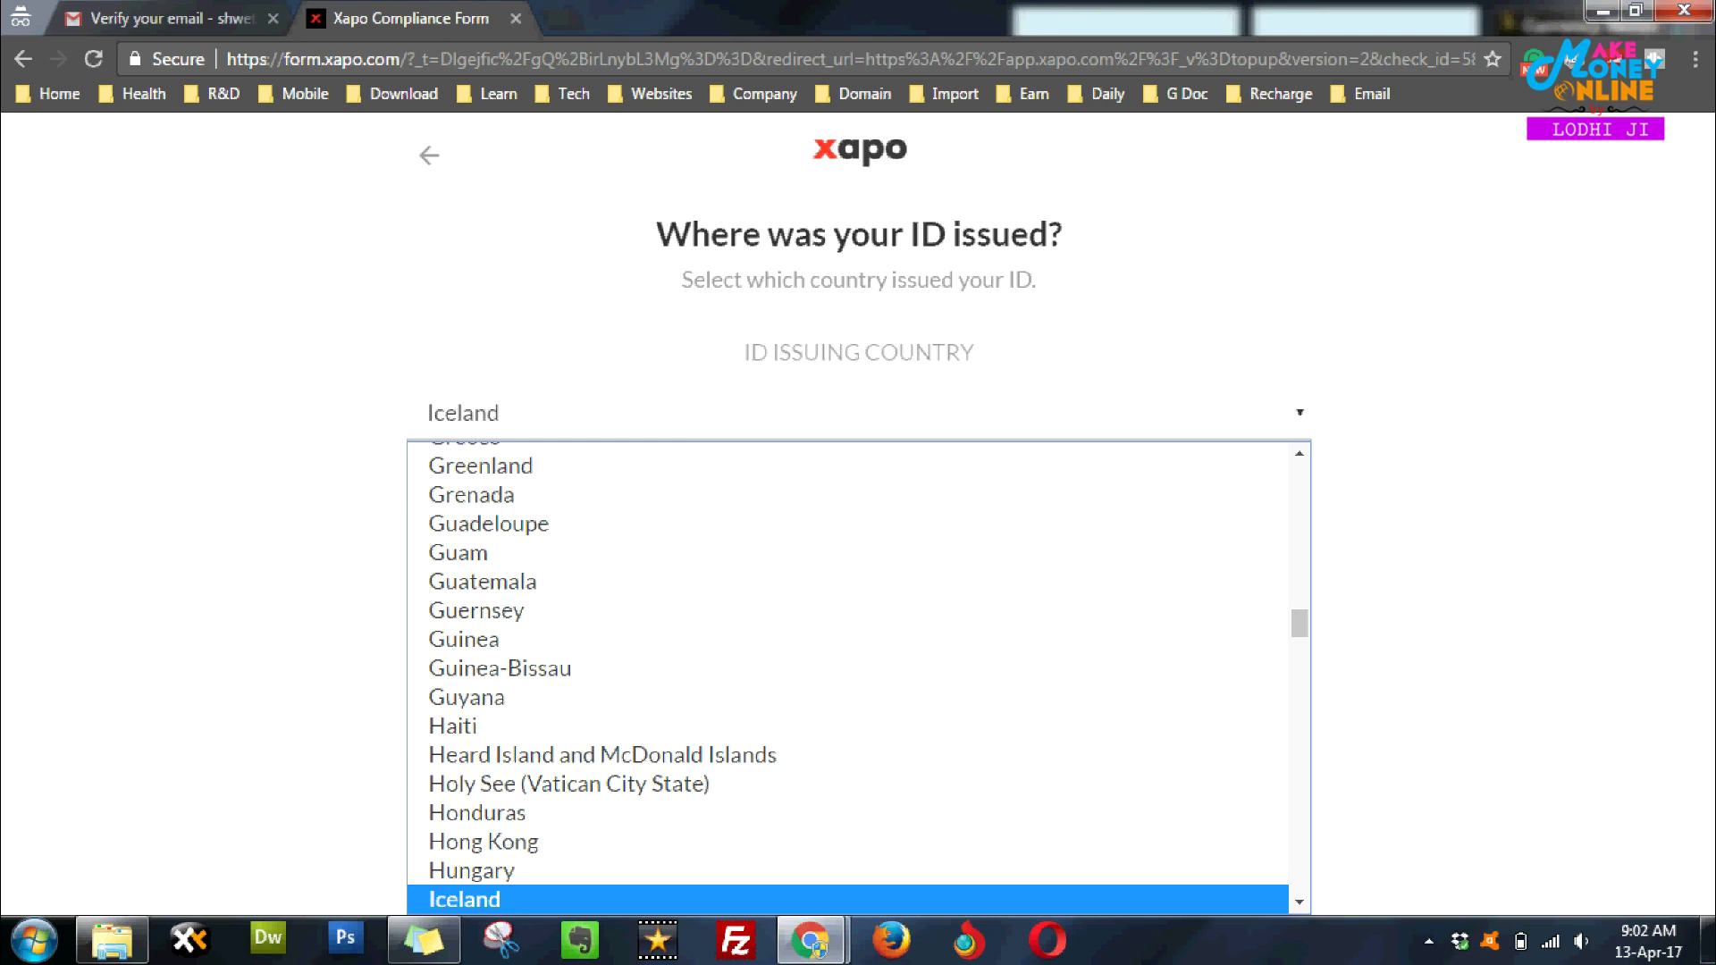
{"action": "key", "text": "Down"}
{"action": "key", "text": "Return"}
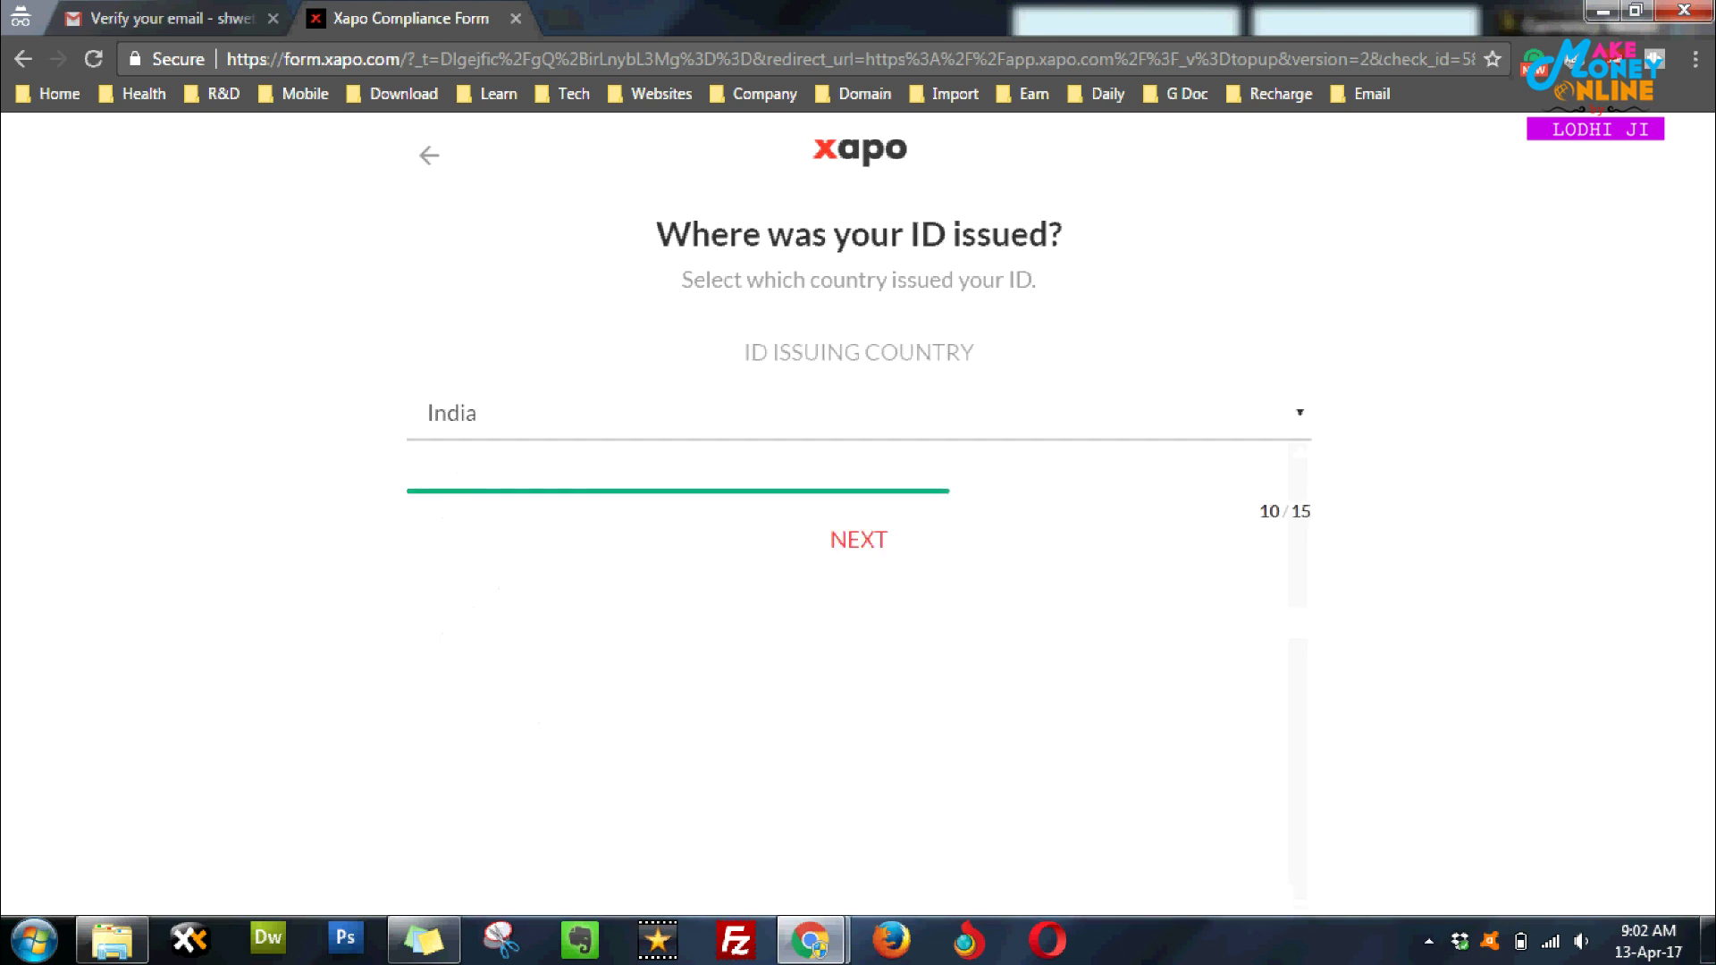
{"action": "key", "text": "Return"}
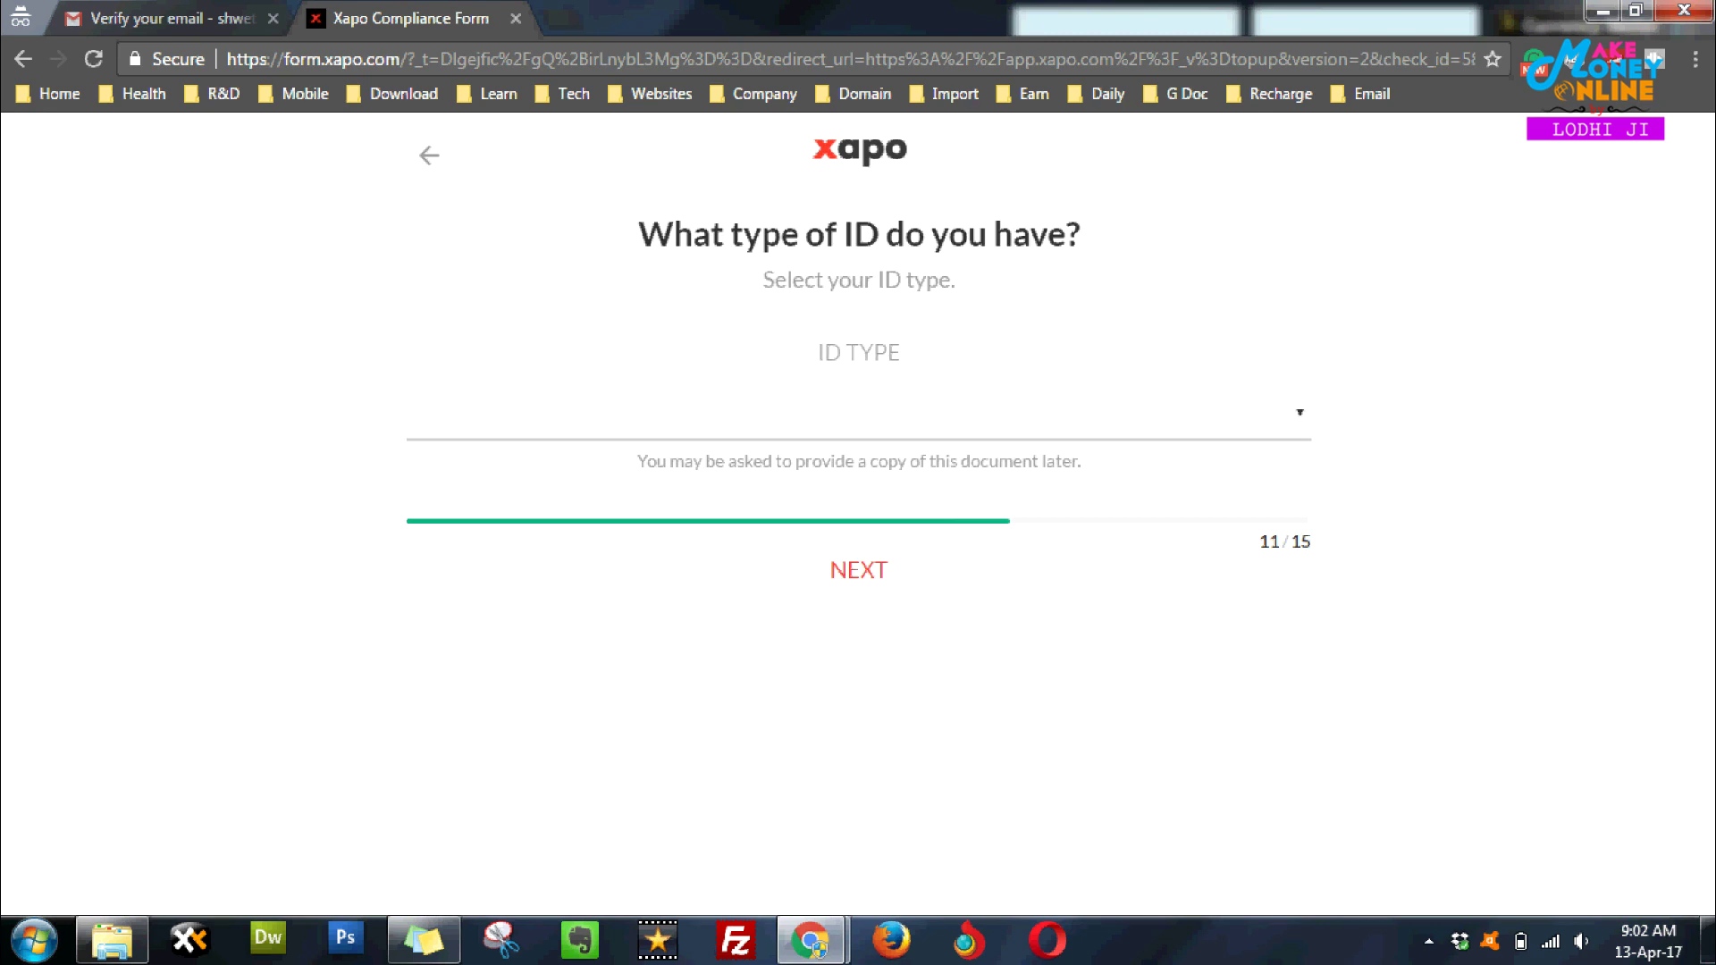
Step: Choose Driver License as the ID type and enter the licence number
{"action": "key", "text": "alt+Down"}
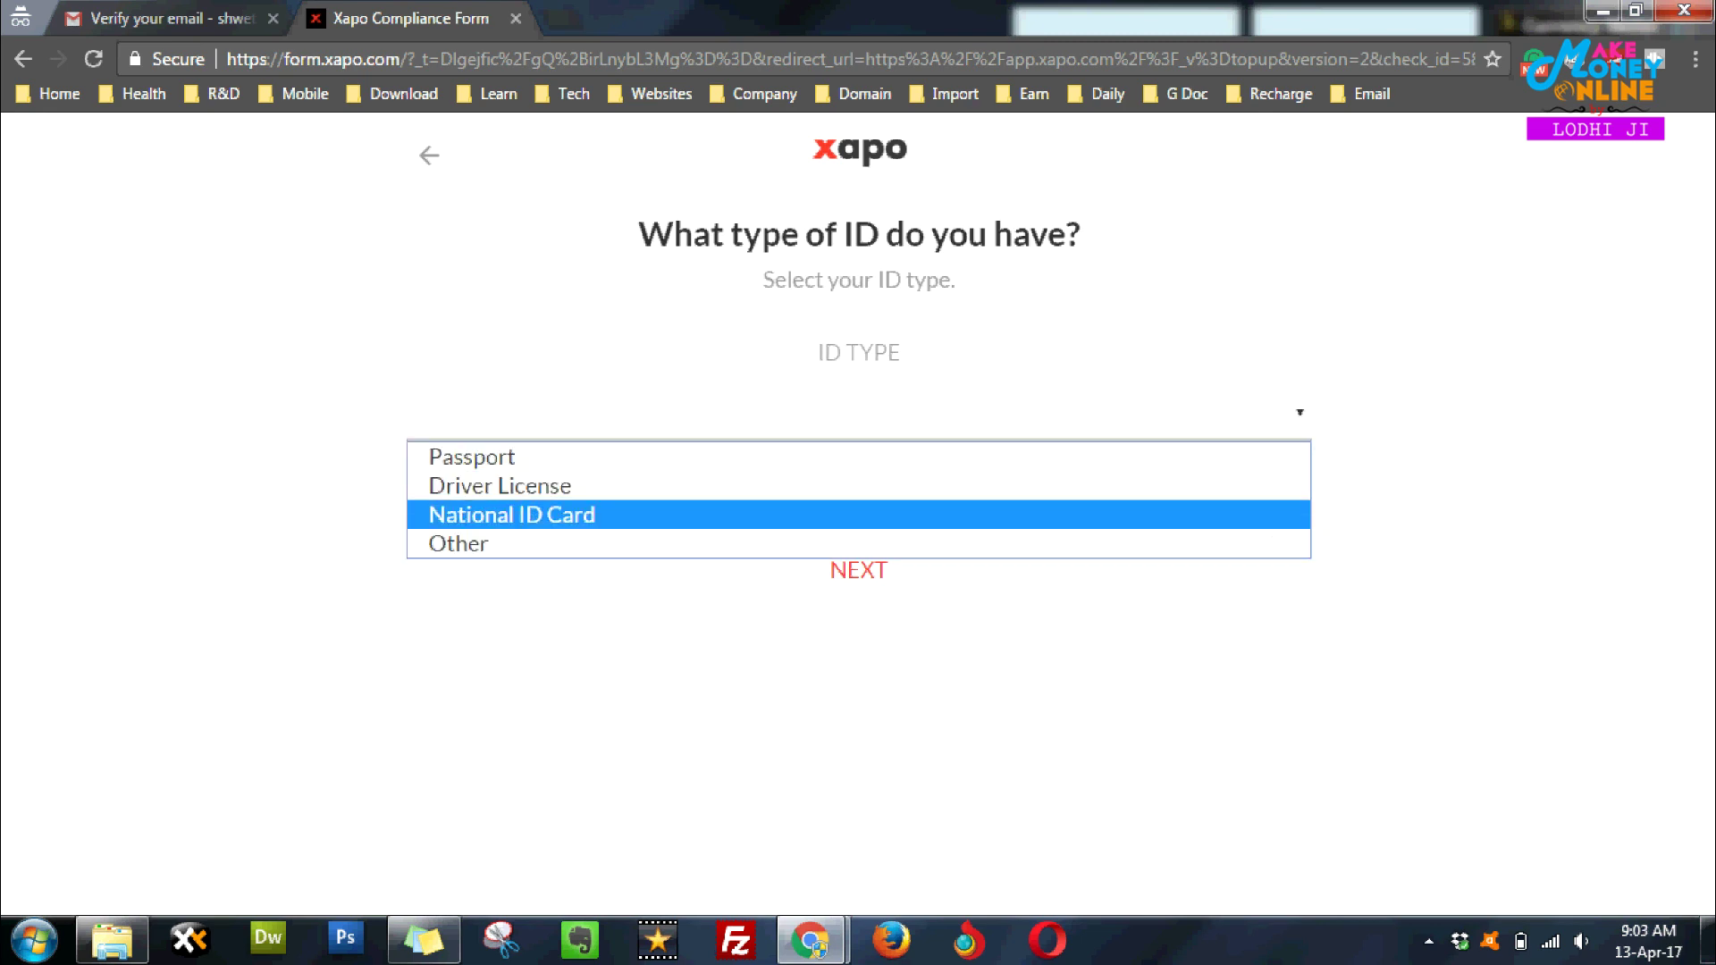
{"action": "key", "text": "Down"}
{"action": "key", "text": "Return"}
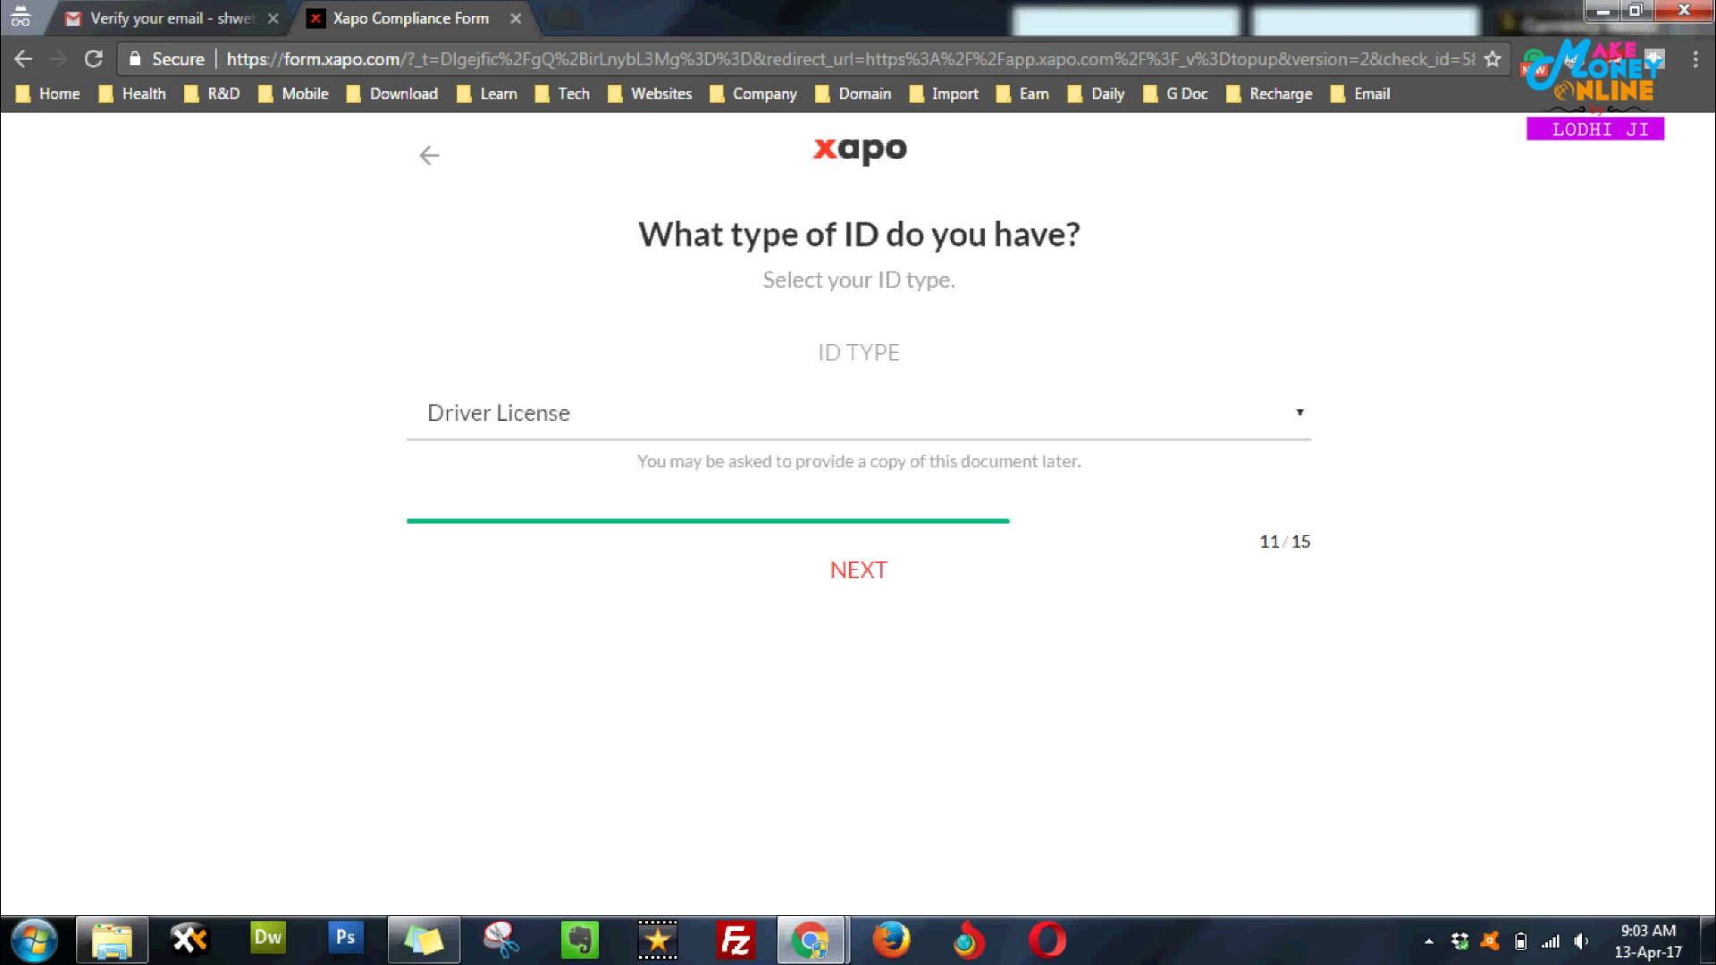
{"action": "key", "text": "Return"}
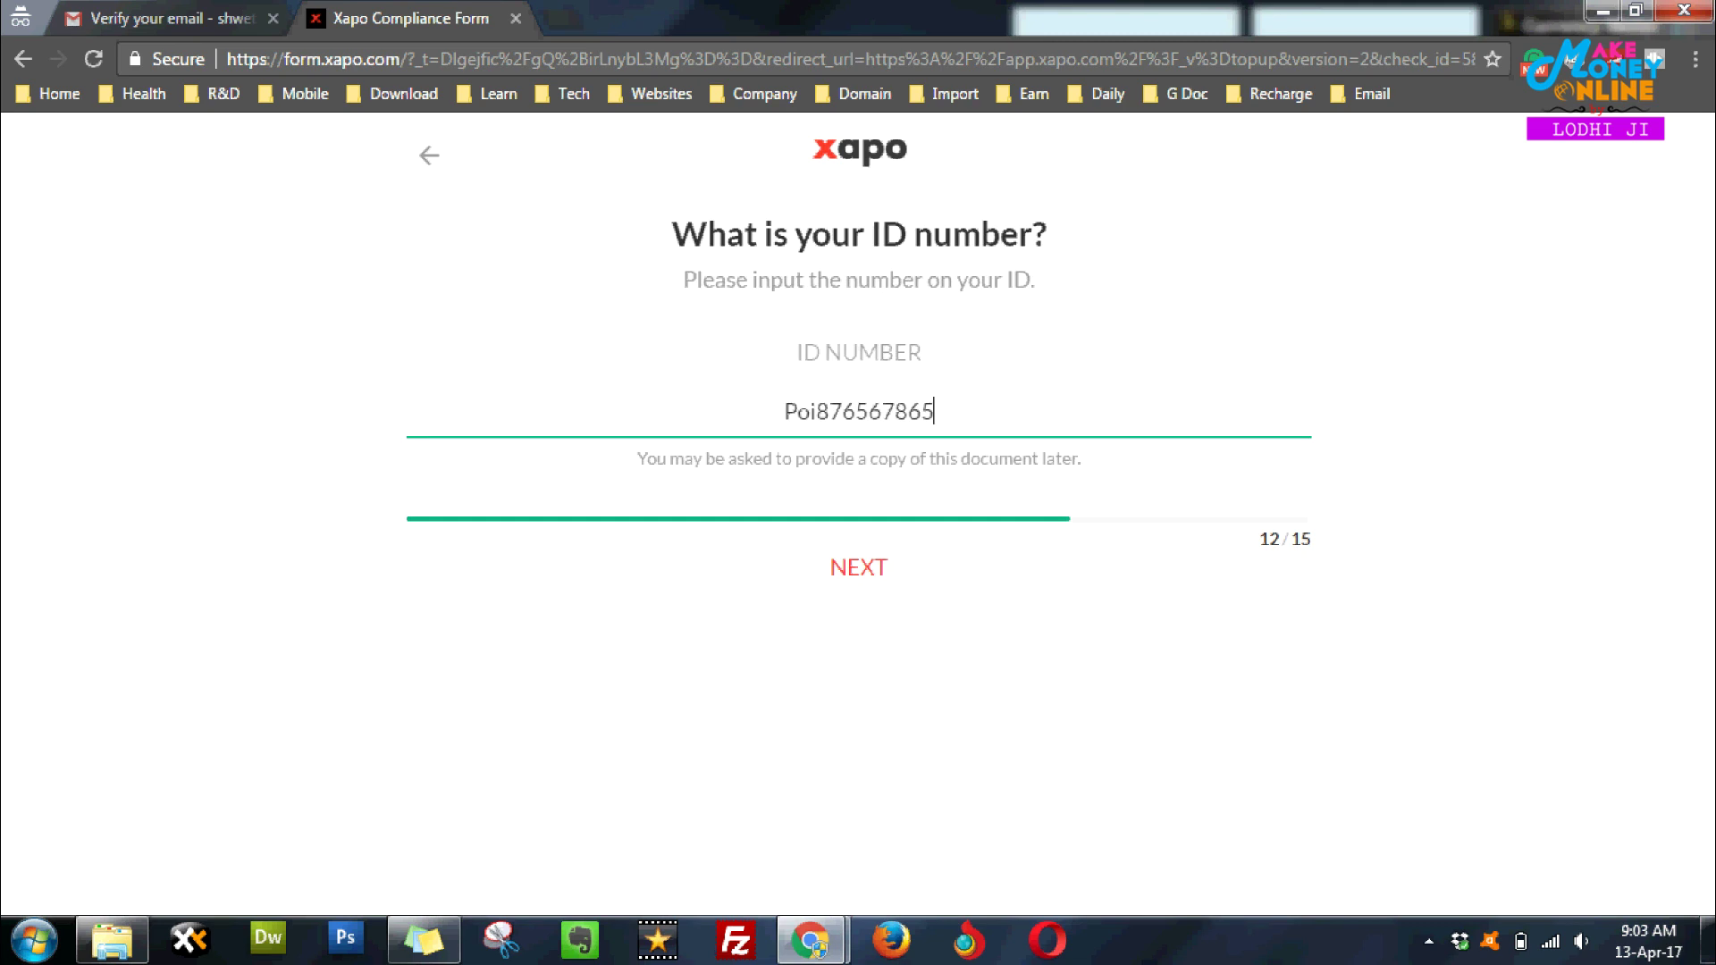
{"action": "key", "text": "Return"}
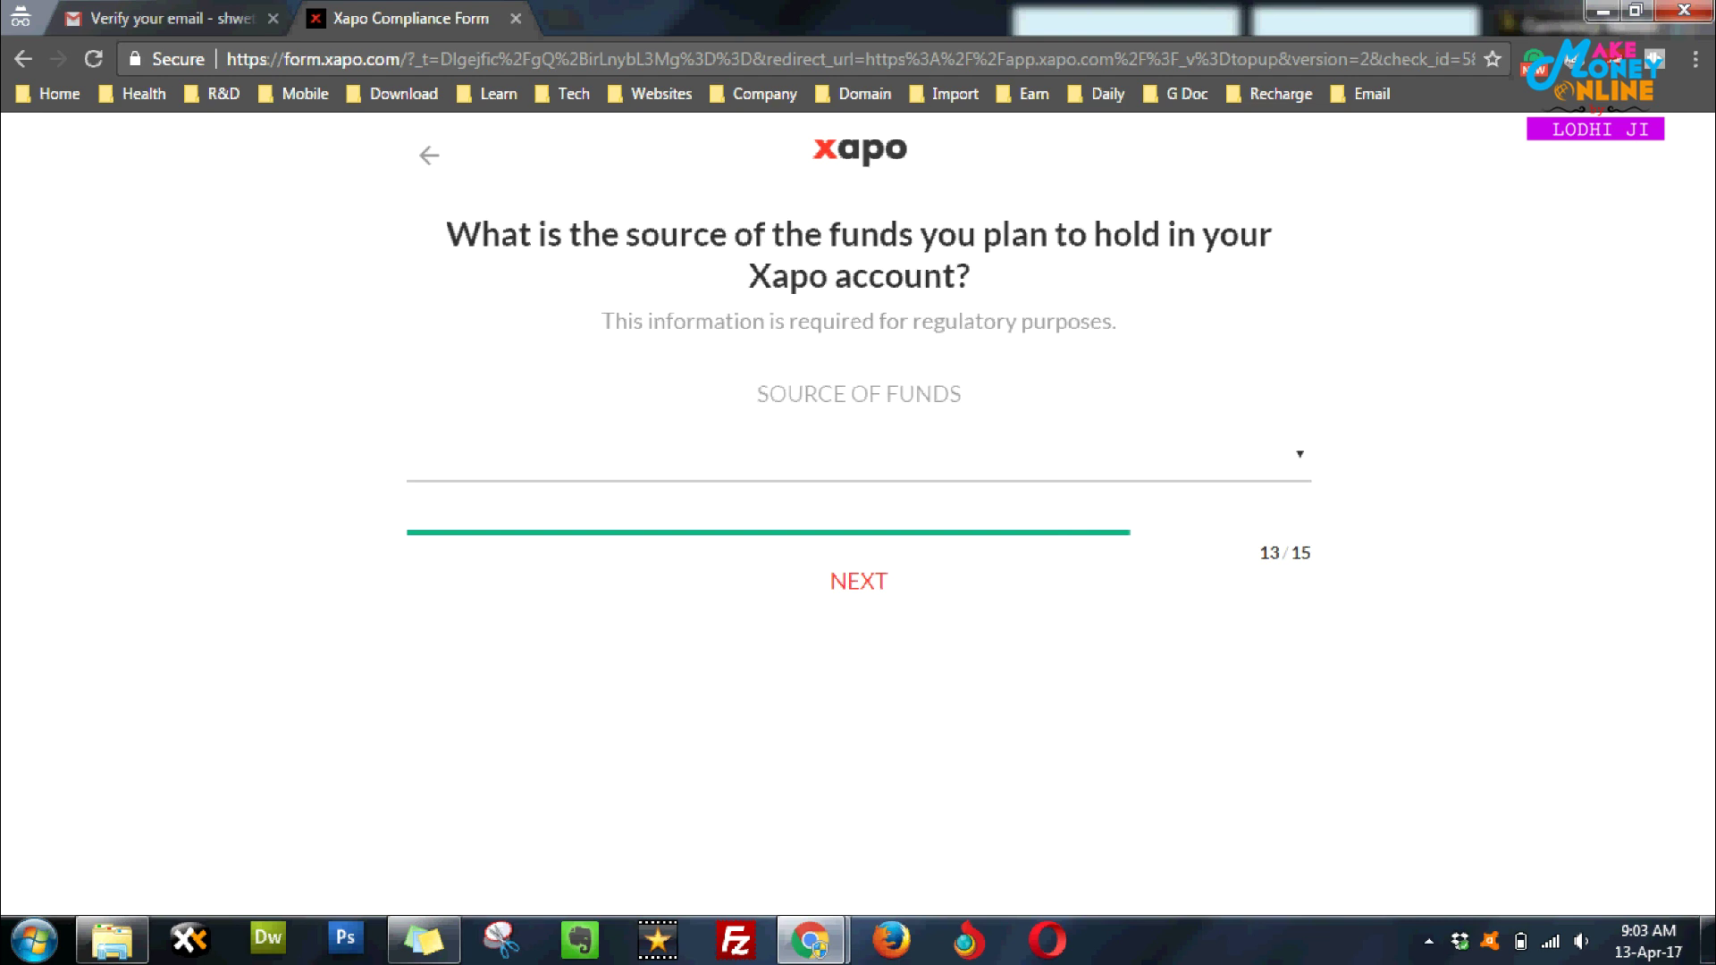
Step: Select Investment Income as the source of funds
{"action": "key", "text": "Return"}
{"action": "key", "text": "alt+Down"}
{"action": "key", "text": "Down"}
{"action": "key", "text": "Down"}
{"action": "key", "text": "Down"}
{"action": "key", "text": "Down"}
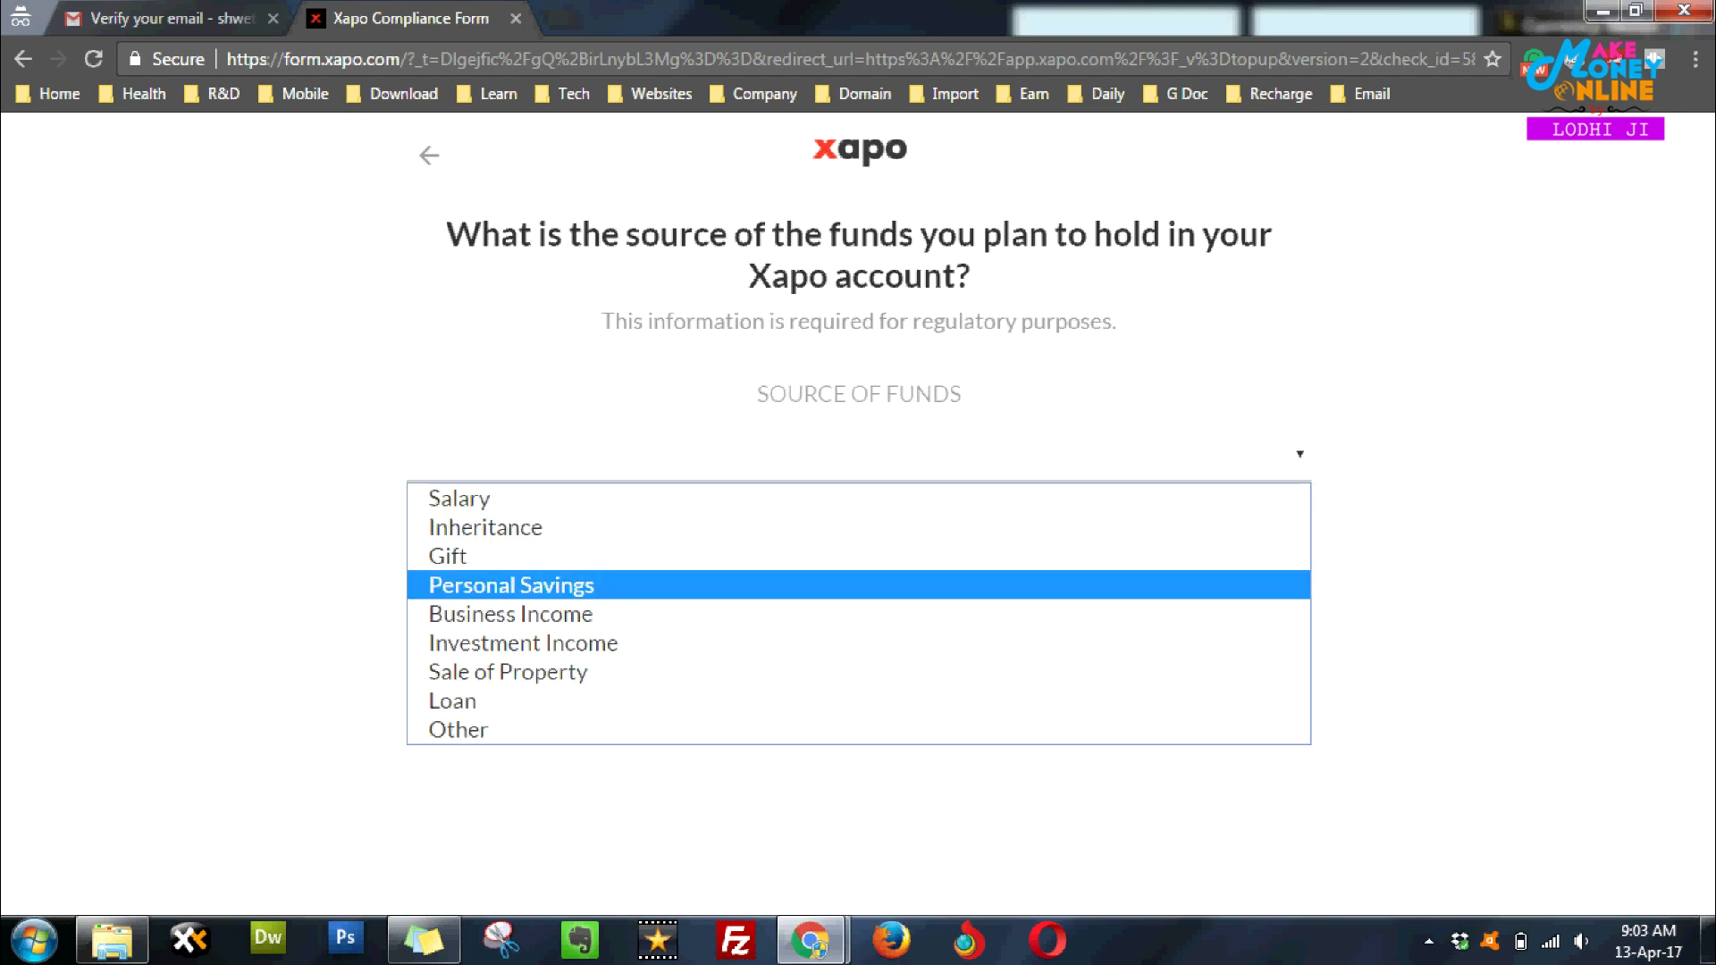
{"action": "key", "text": "Down"}
{"action": "key", "text": "Down"}
{"action": "key", "text": "Down"}
{"action": "key", "text": "Down"}
{"action": "key", "text": "Down"}
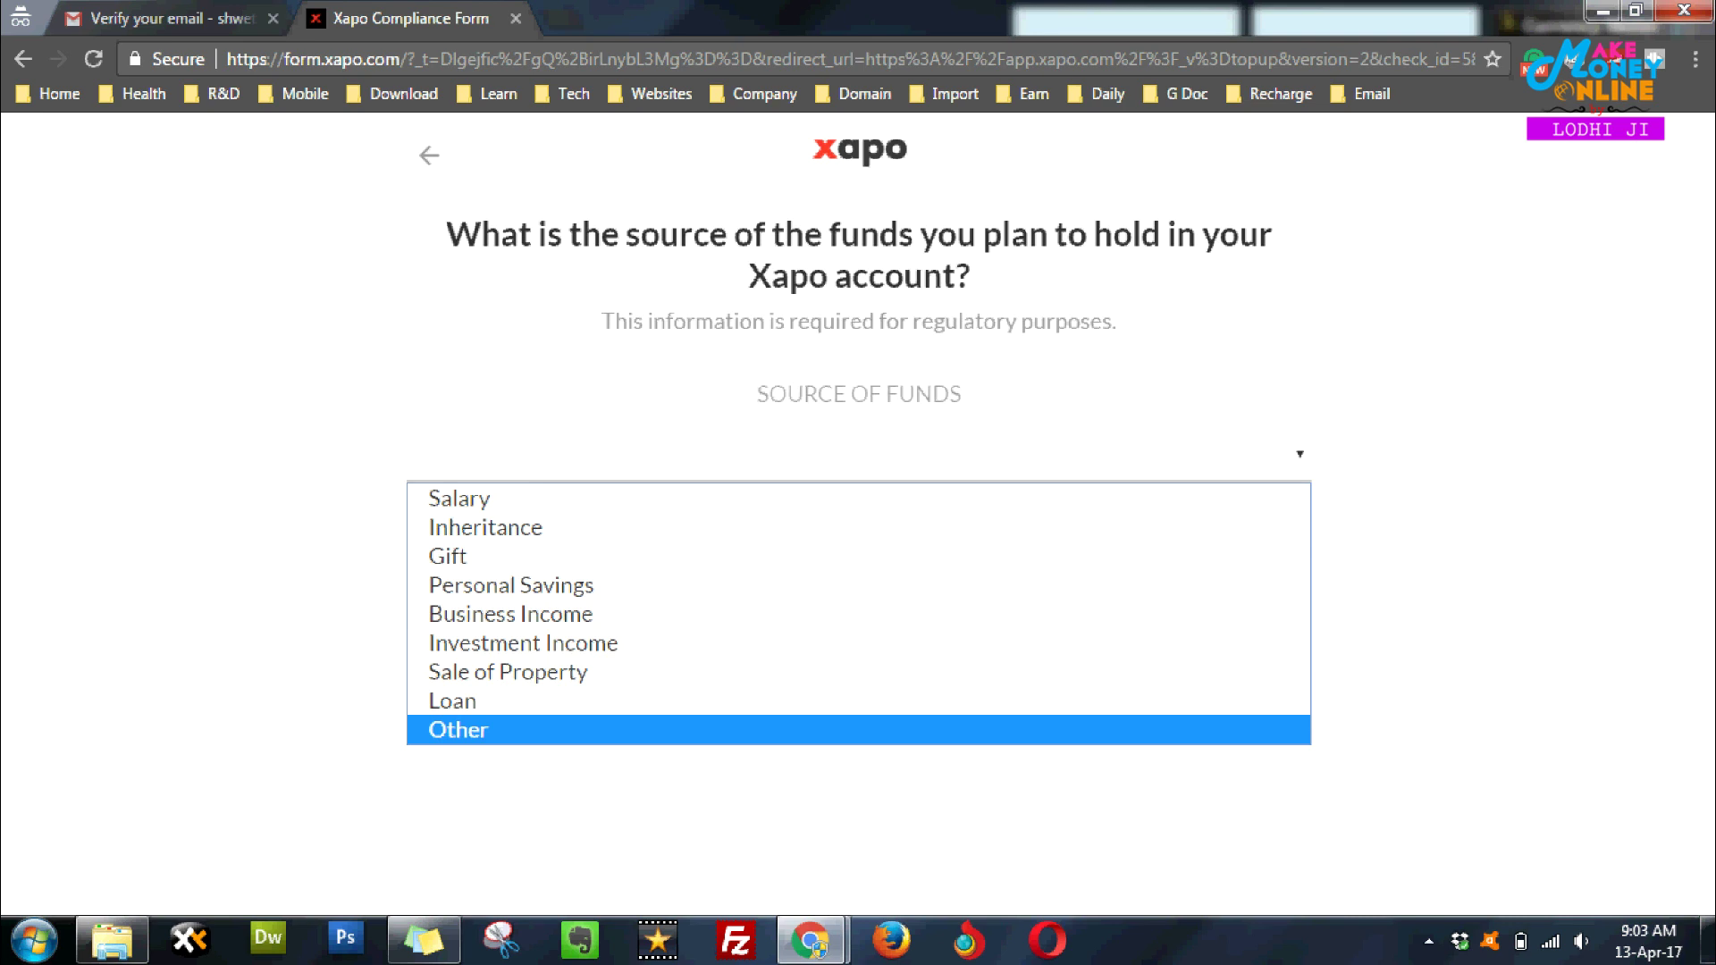
{"action": "key", "text": "Up"}
{"action": "key", "text": "Up"}
{"action": "key", "text": "Up"}
{"action": "key", "text": "Up"}
{"action": "key", "text": "Up"}
{"action": "key", "text": "Up"}
{"action": "key", "text": "Up"}
{"action": "key", "text": "Up"}
{"action": "key", "text": "Down"}
{"action": "key", "text": "Down"}
{"action": "key", "text": "Down"}
{"action": "key", "text": "Down"}
{"action": "key", "text": "Down"}
{"action": "key", "text": "Down"}
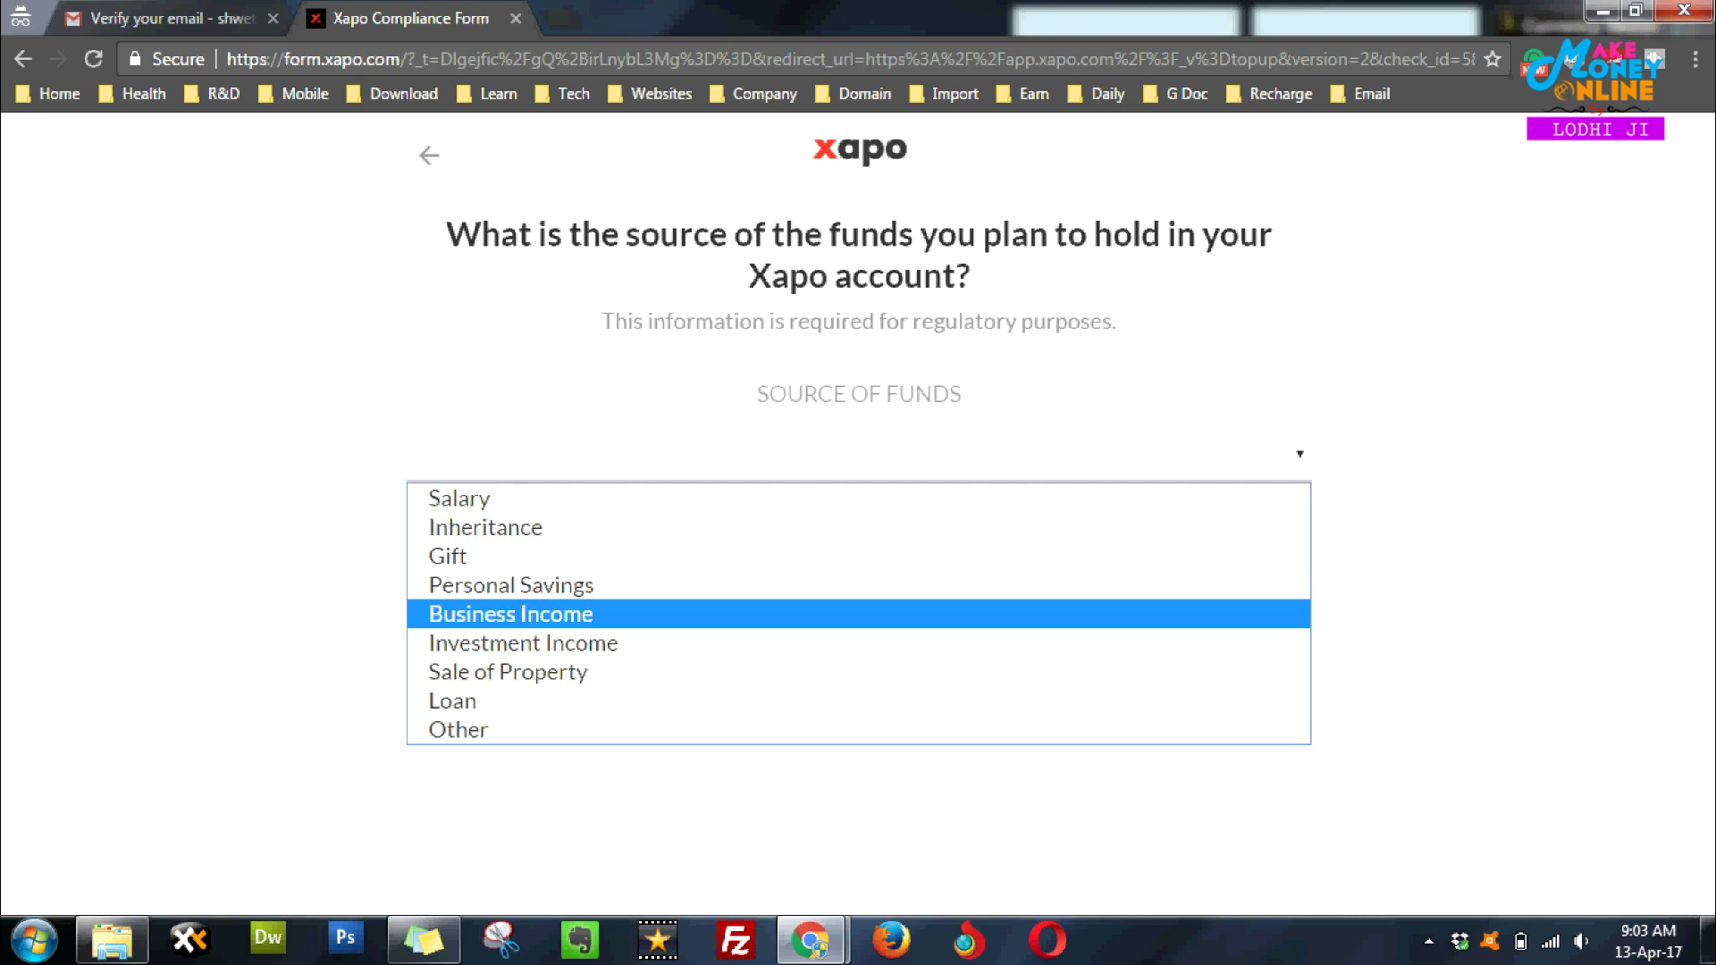
{"action": "key", "text": "Up"}
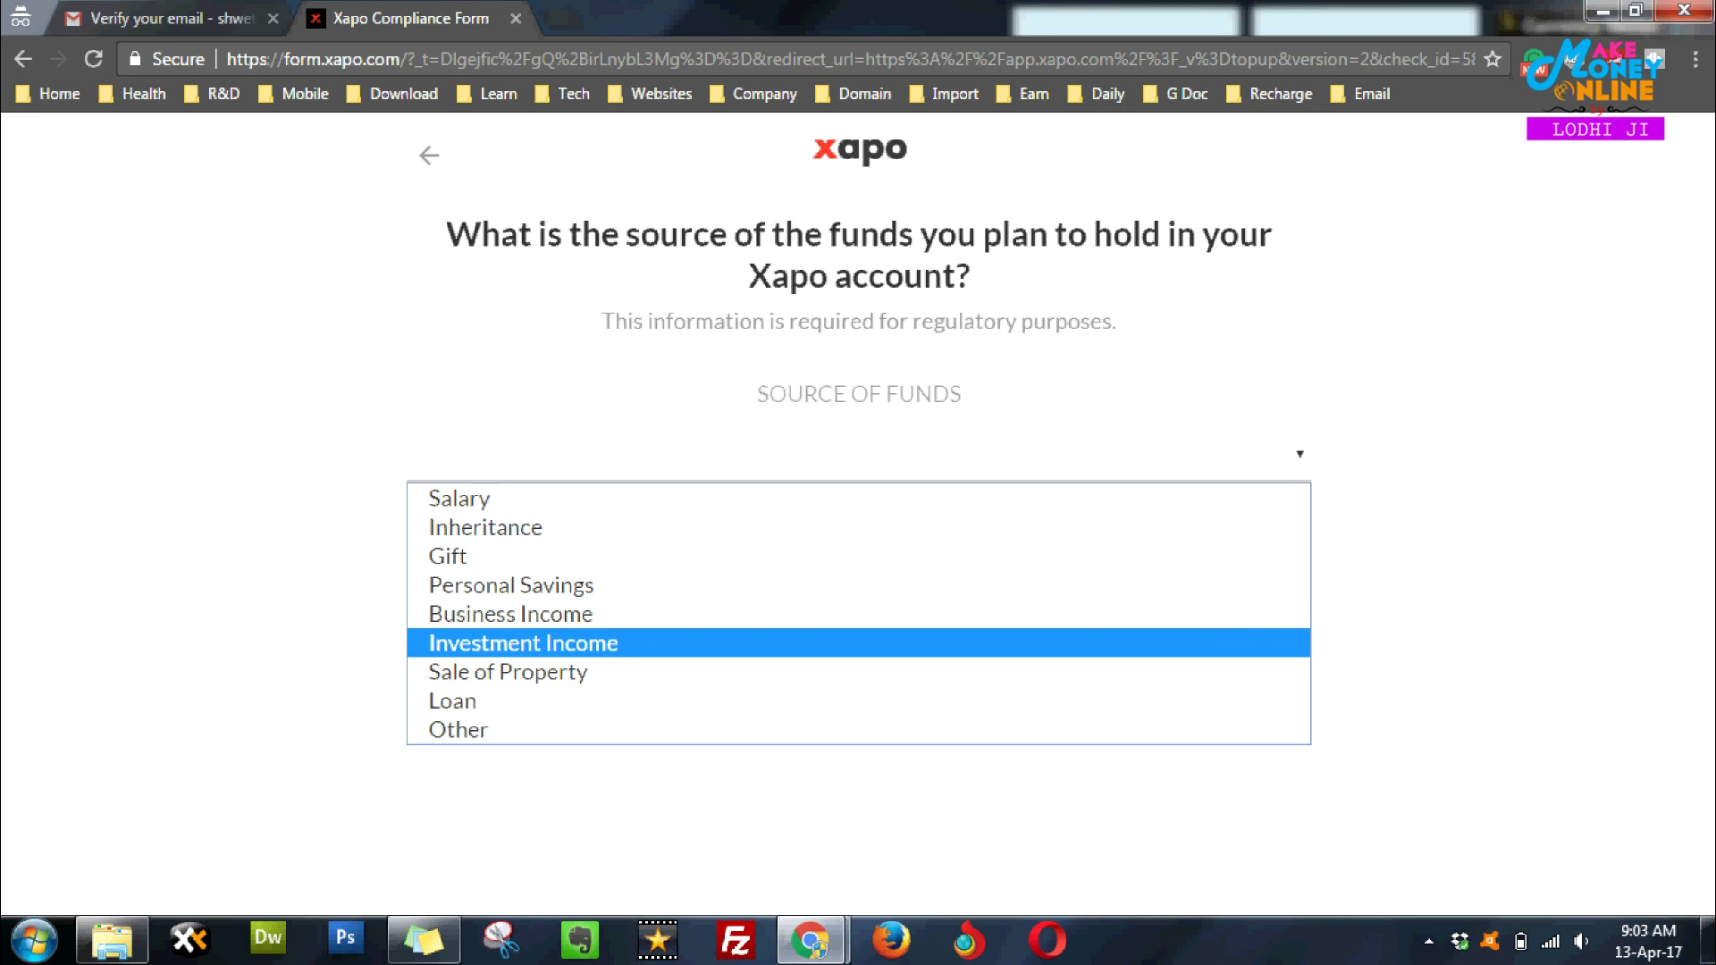
{"action": "key", "text": "Return"}
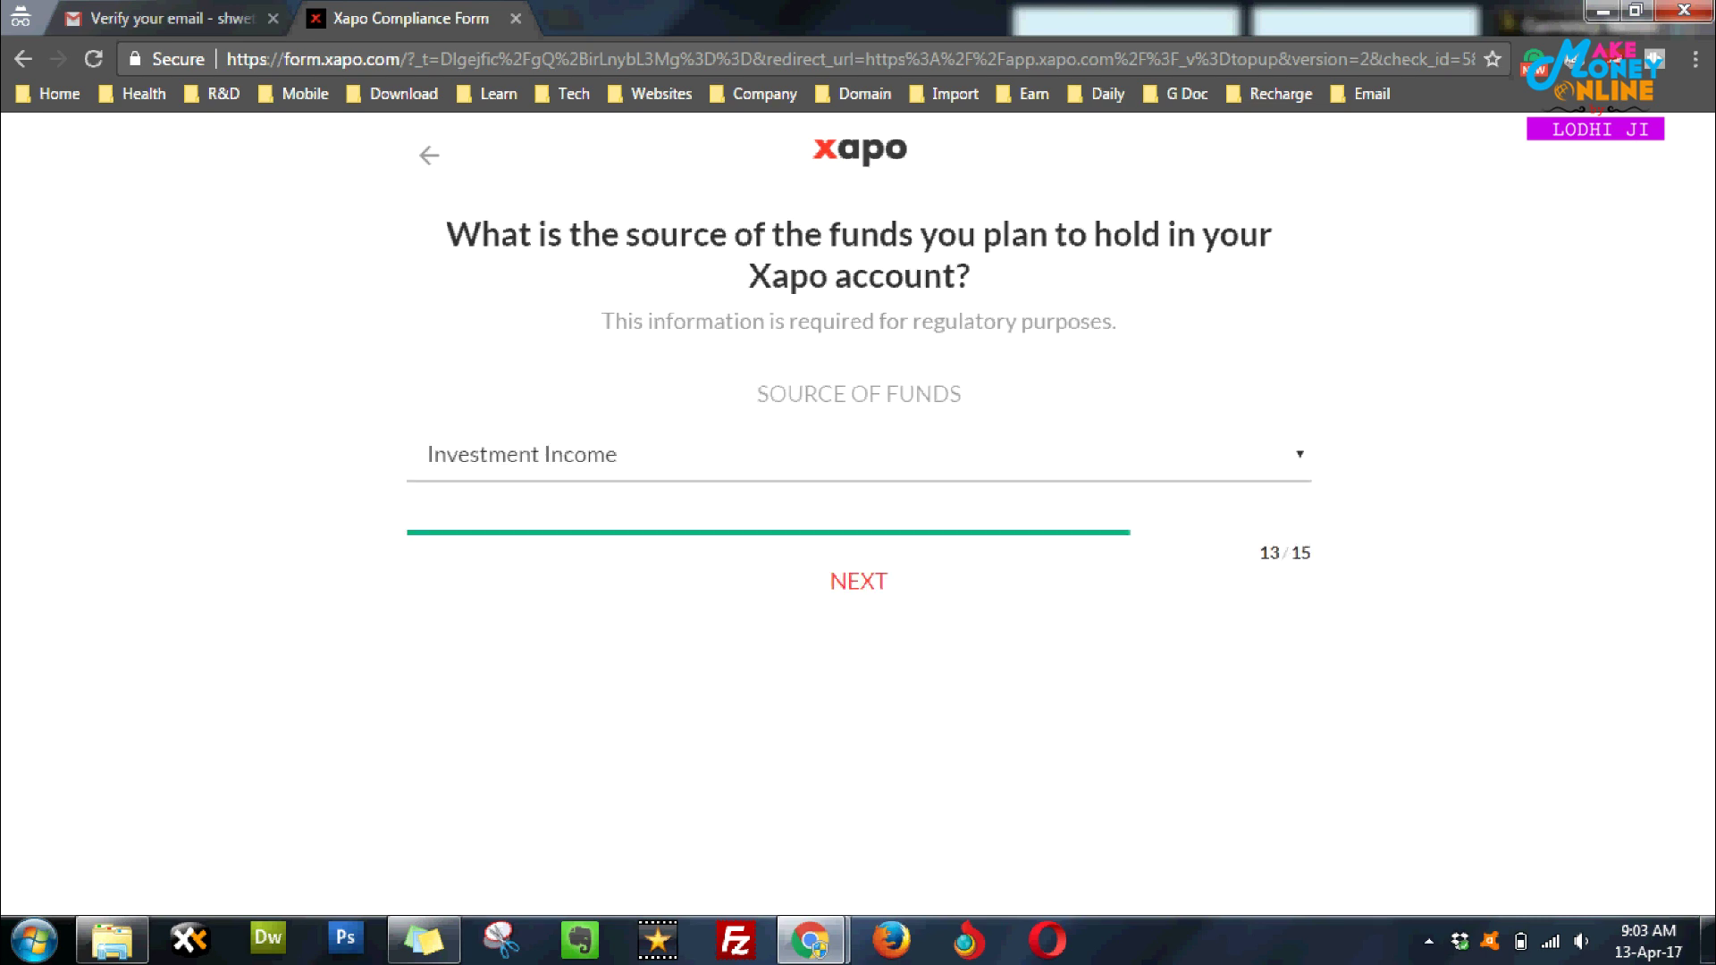
Step: Choose 'up to 10,000 USD' as annual income and submit the compliance answers
{"action": "key", "text": "Return"}
{"action": "key", "text": "space"}
{"action": "key", "text": "Return"}
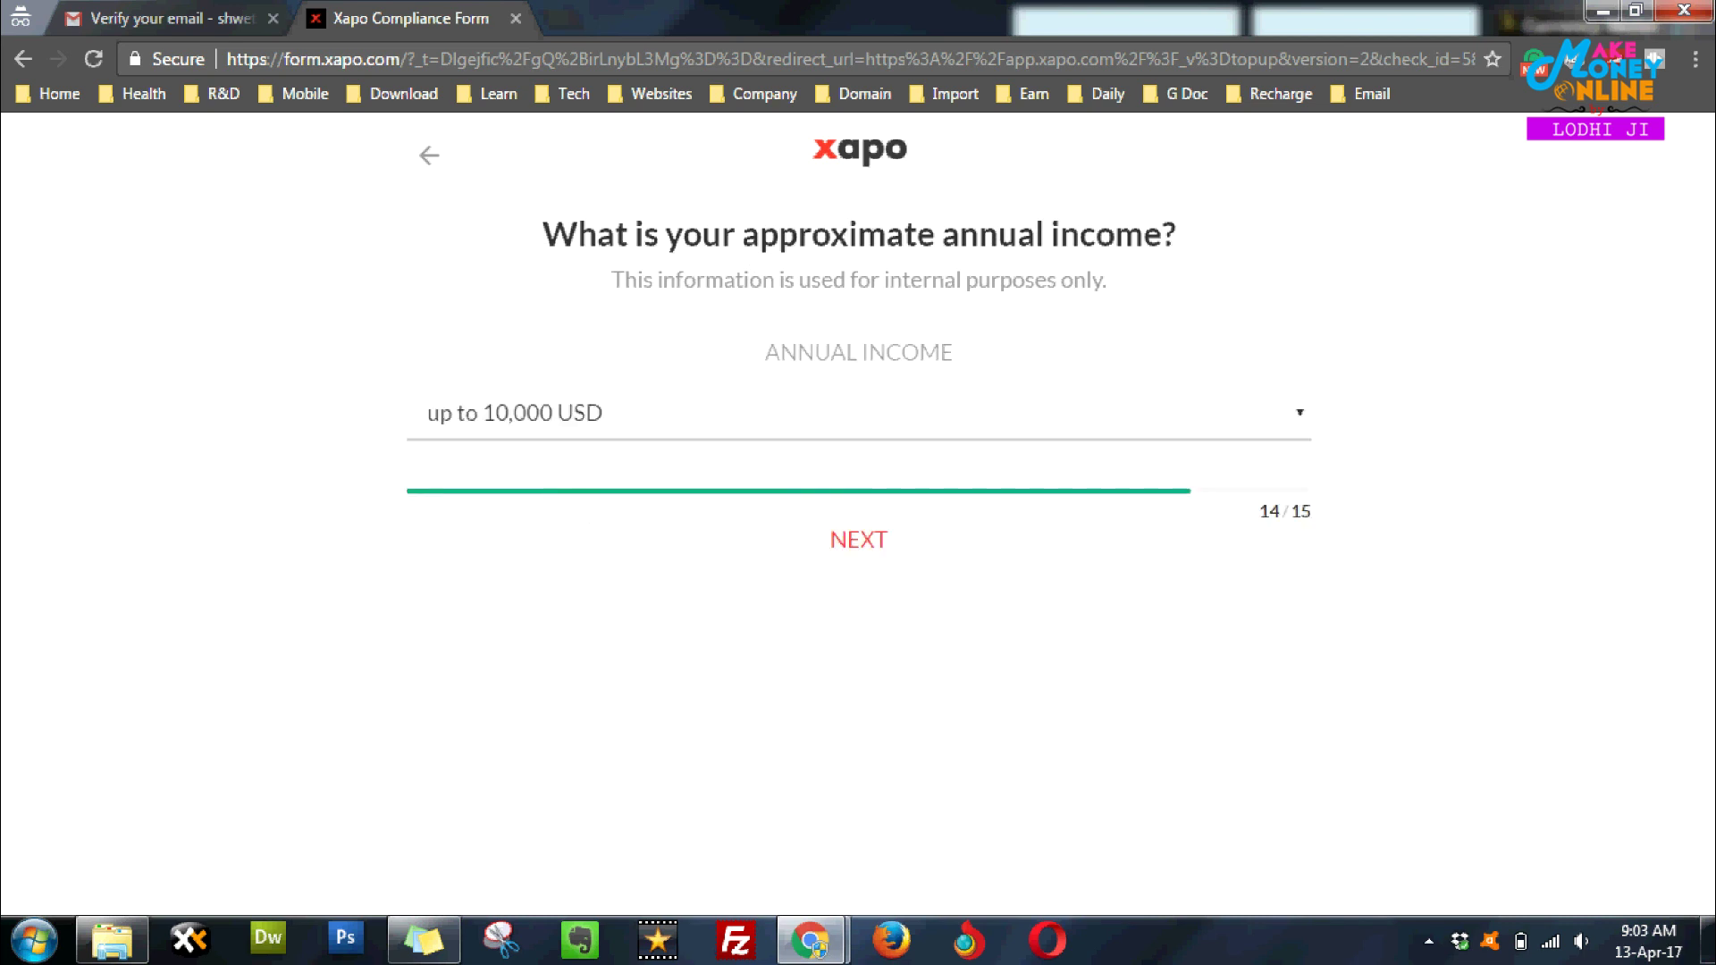
{"action": "key", "text": "Return"}
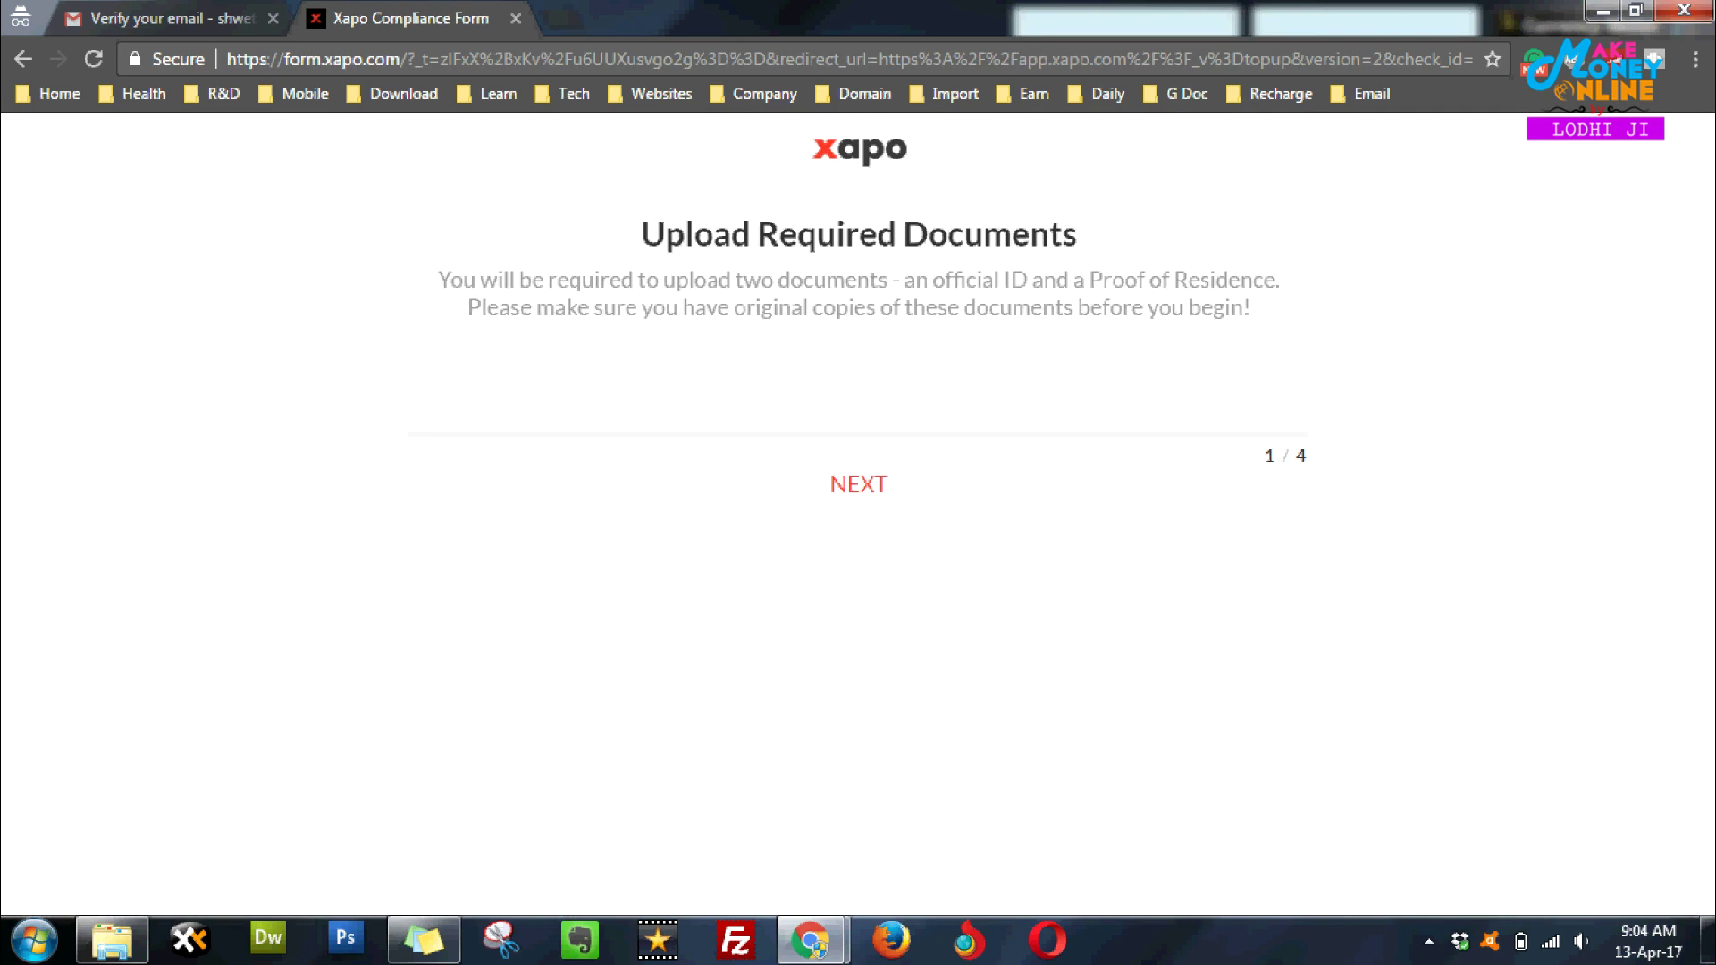
Step: View the Upload your Official ID step, then jump back to the Xapo dashboard via browser history
{"action": "key", "text": "Return"}
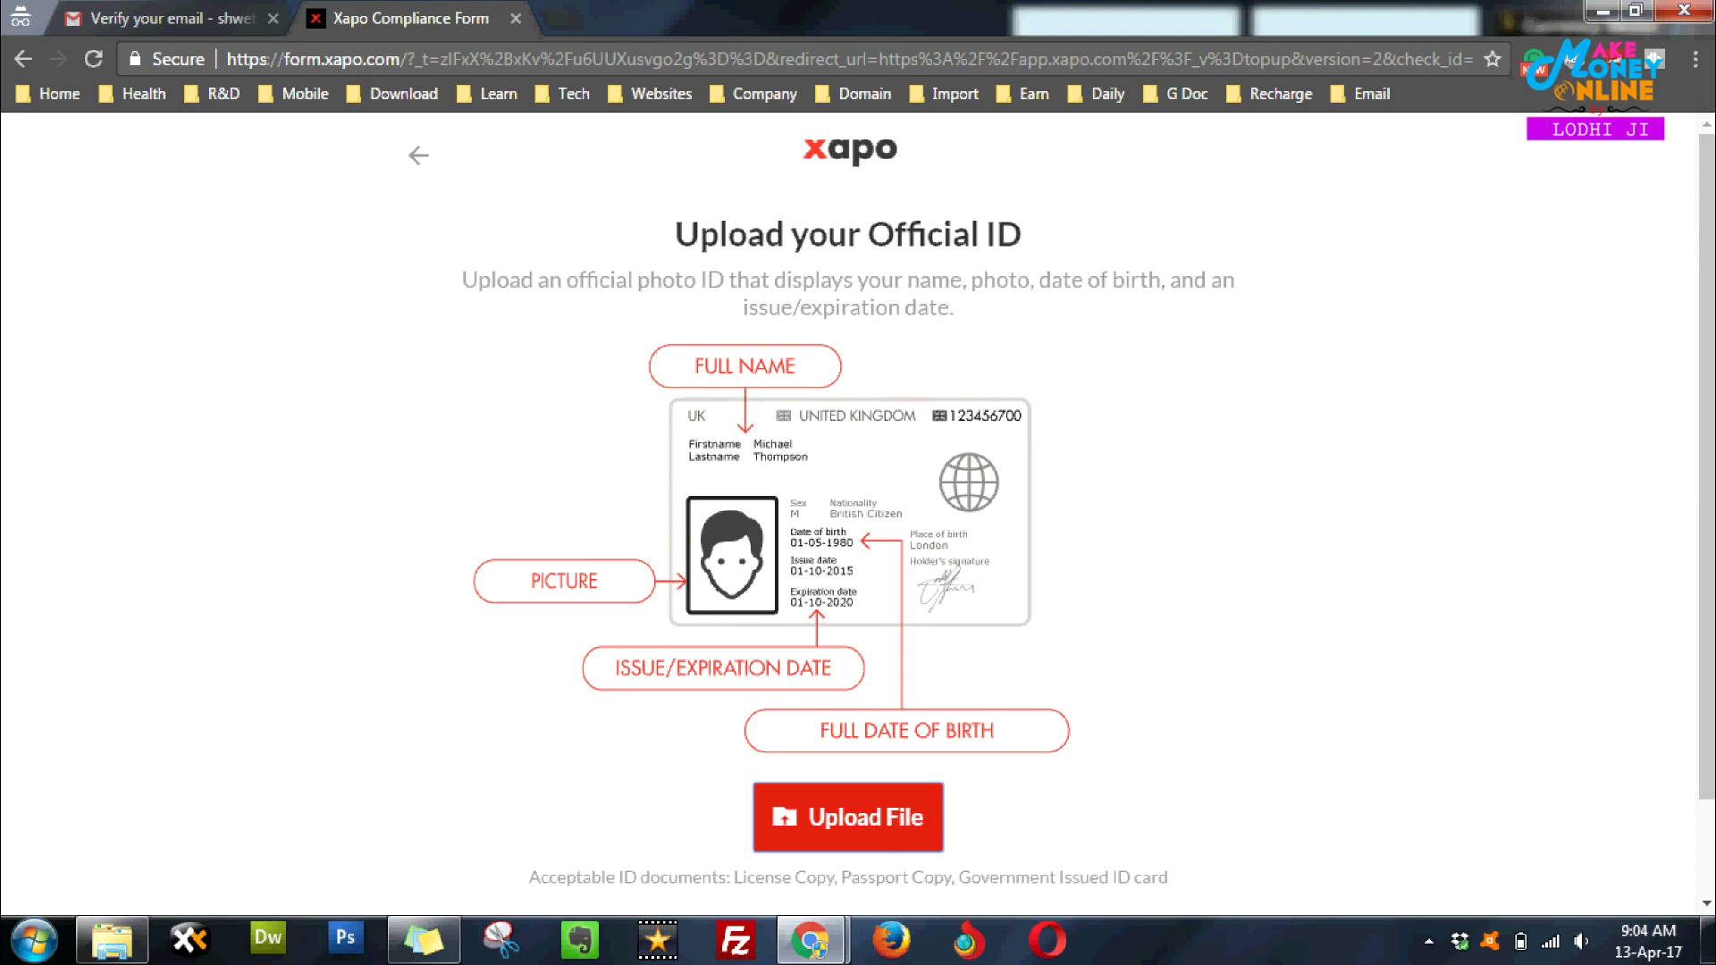
{"action": "scroll", "coordinate": [858, 483], "scroll_direction": "down", "scroll_amount": 2}
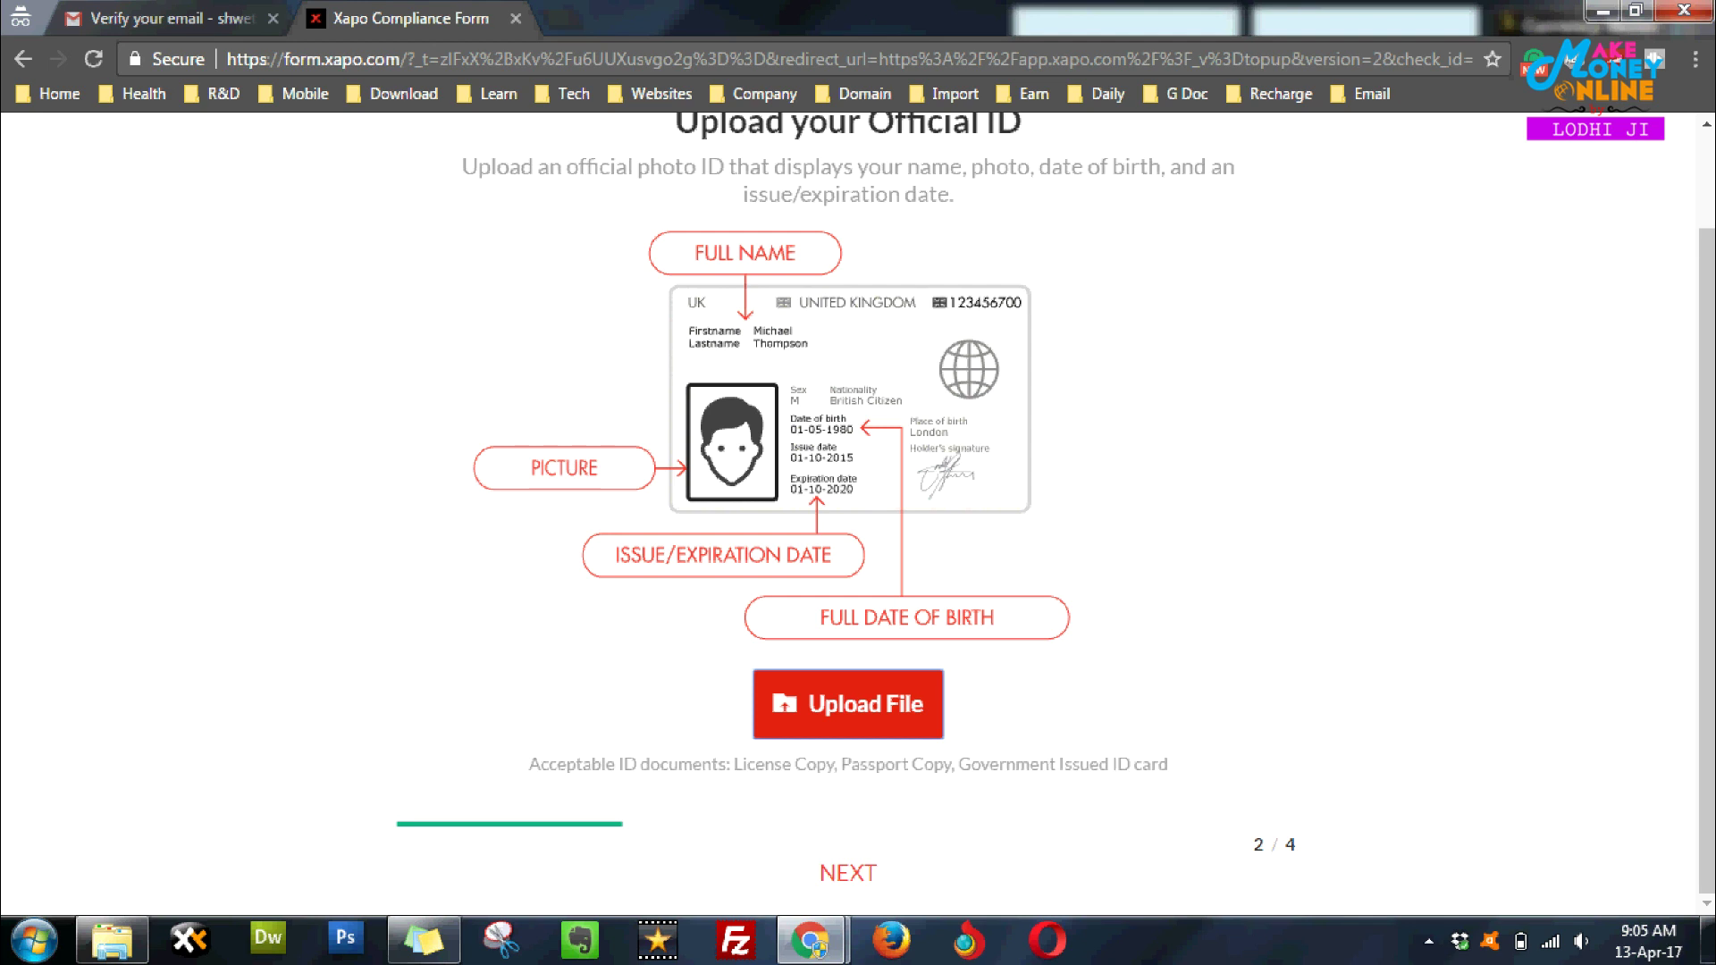
{"action": "left_click", "coordinate": [23, 59]}
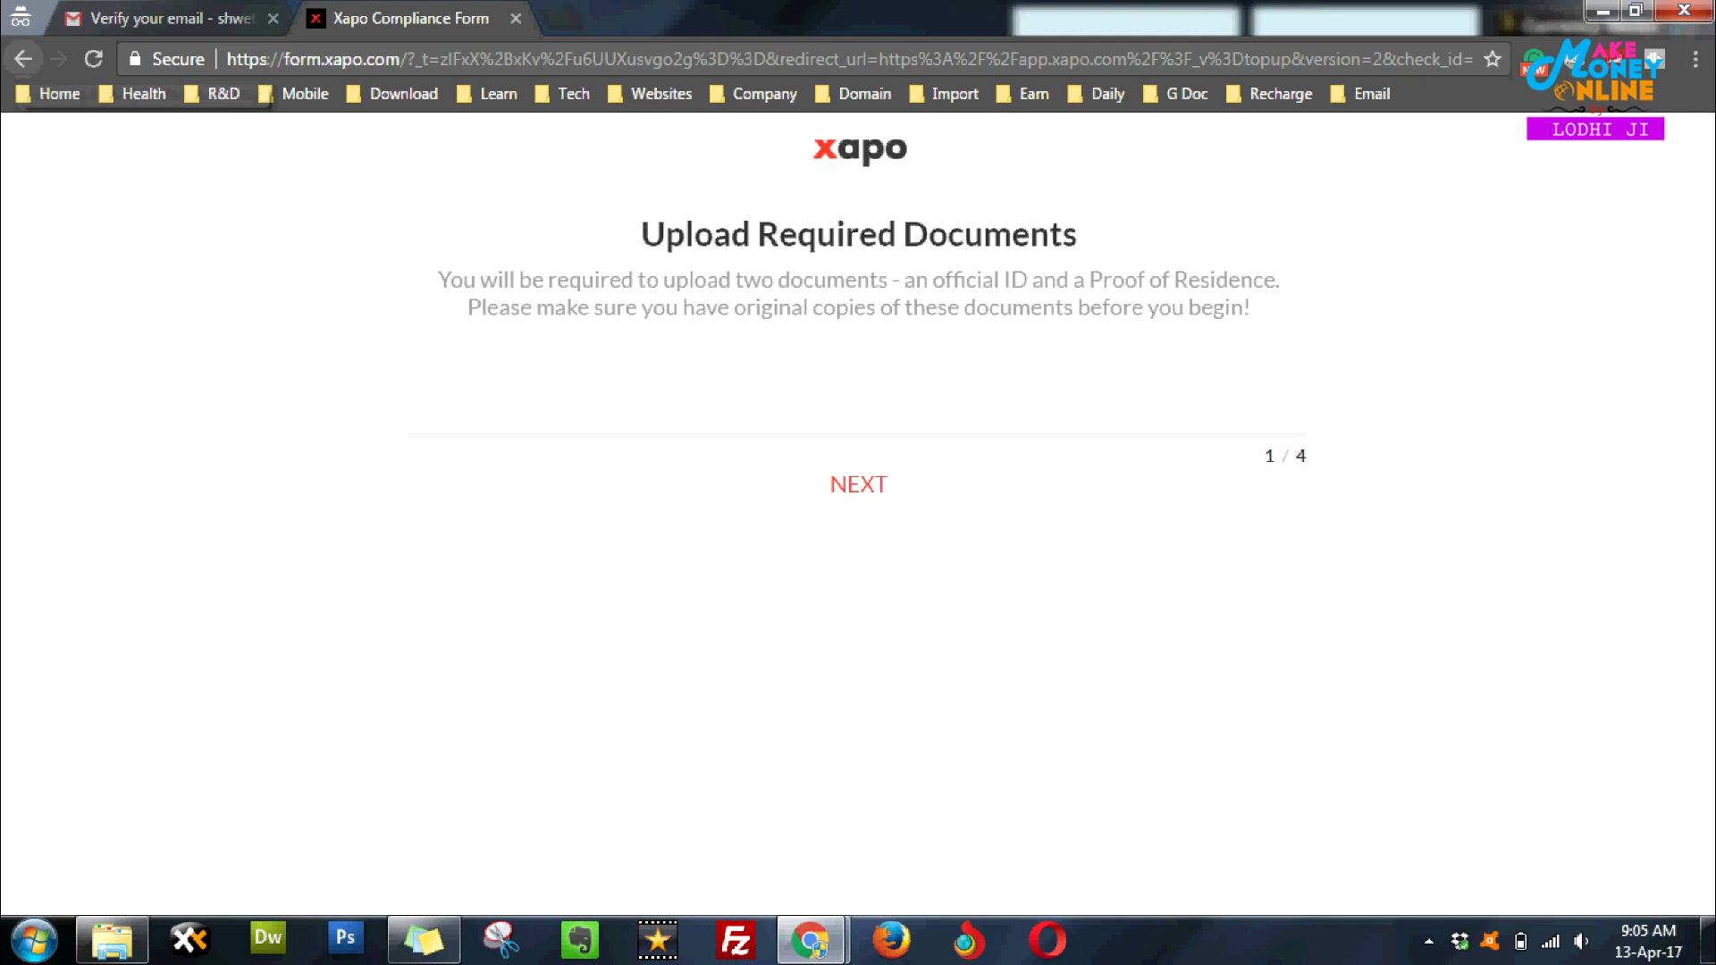
{"action": "right_click", "coordinate": [23, 59]}
{"action": "left_click", "coordinate": [54, 140]}
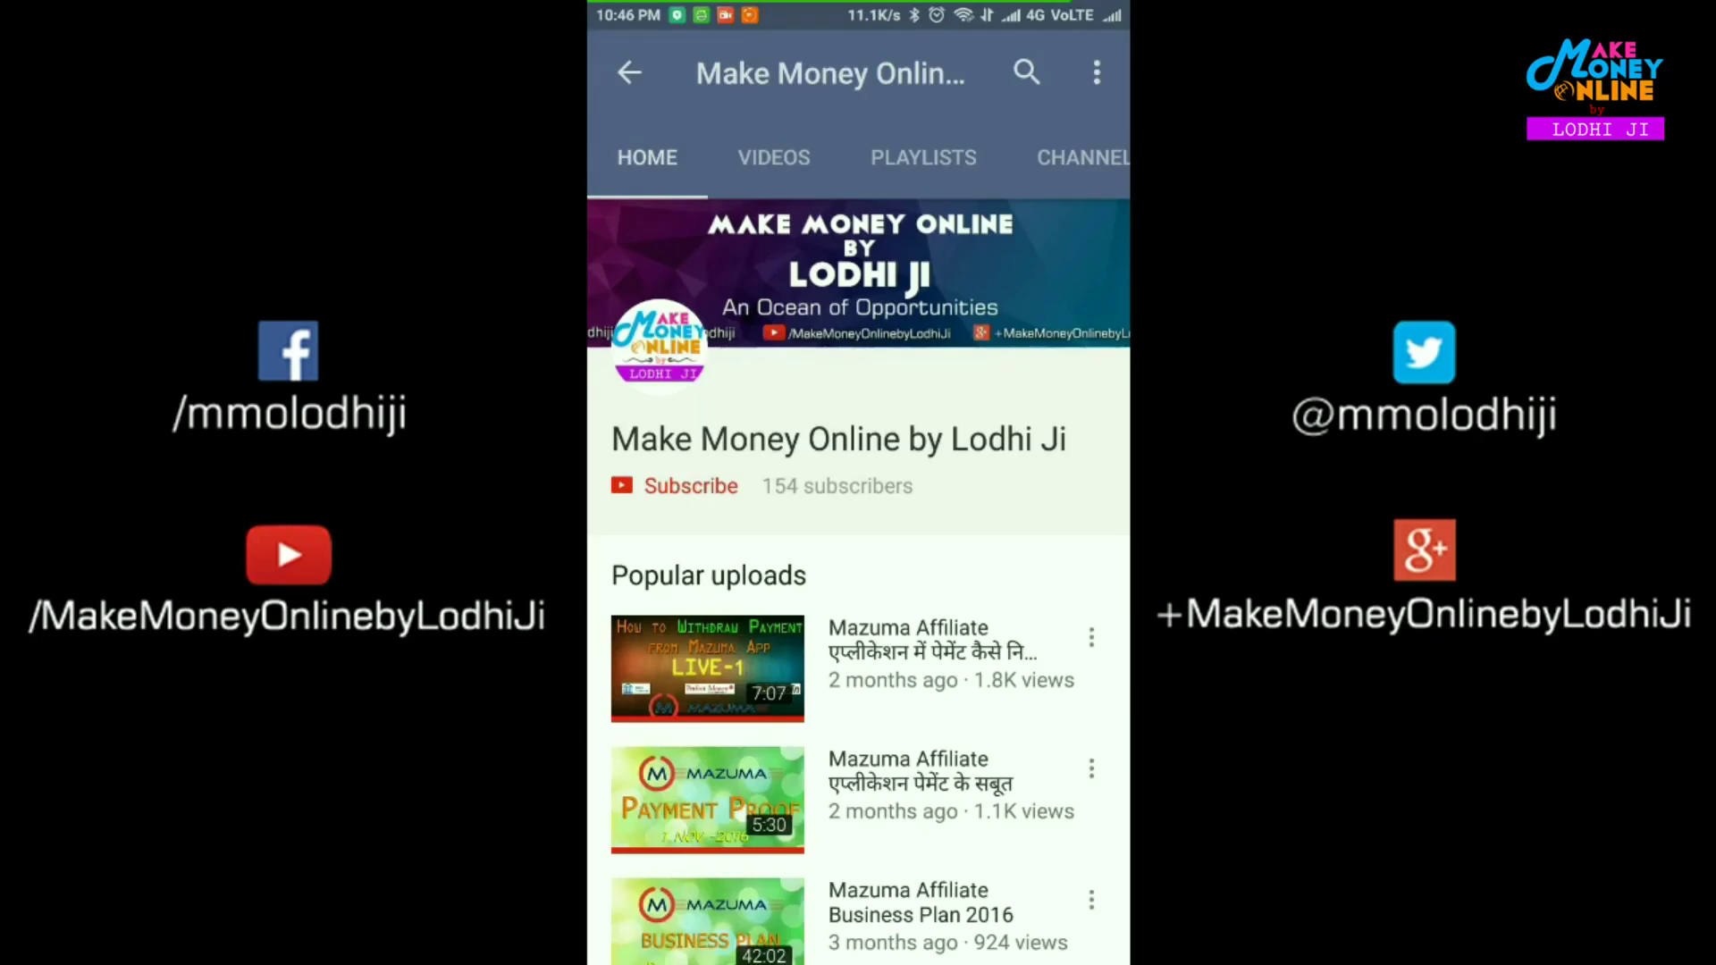
Step: Subscribe to the Make Money Online channel and switch on its notification bell
{"action": "left_click", "coordinate": [679, 485]}
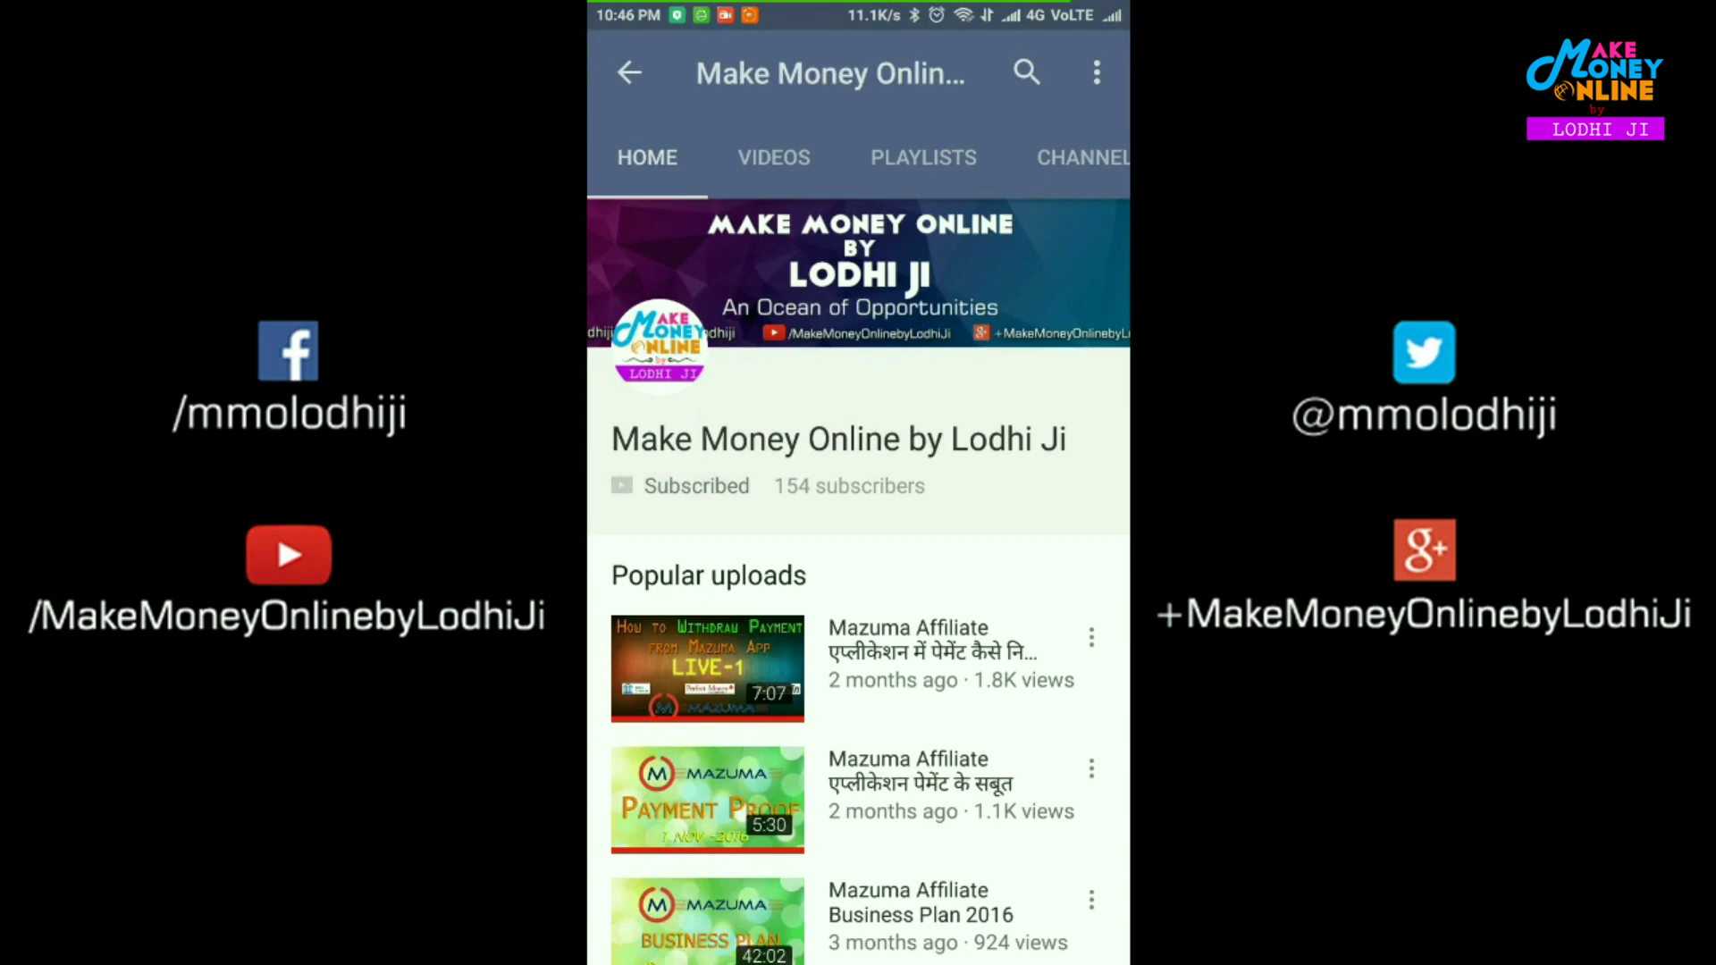
{"action": "left_click", "coordinate": [954, 486]}
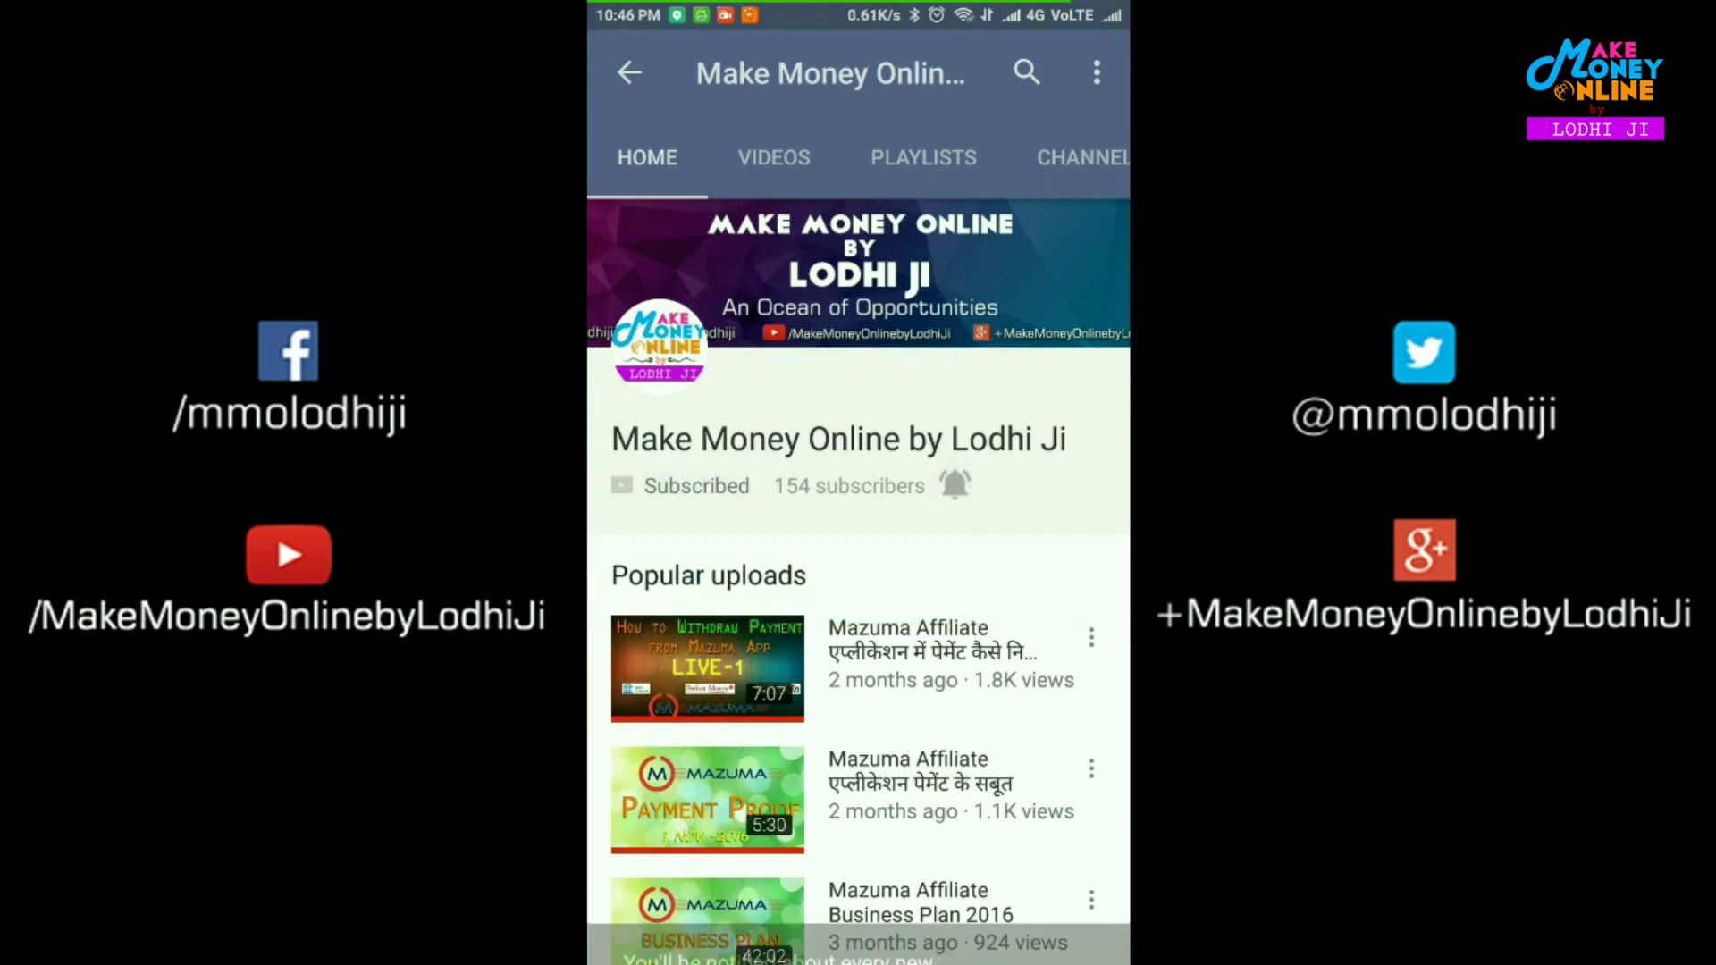